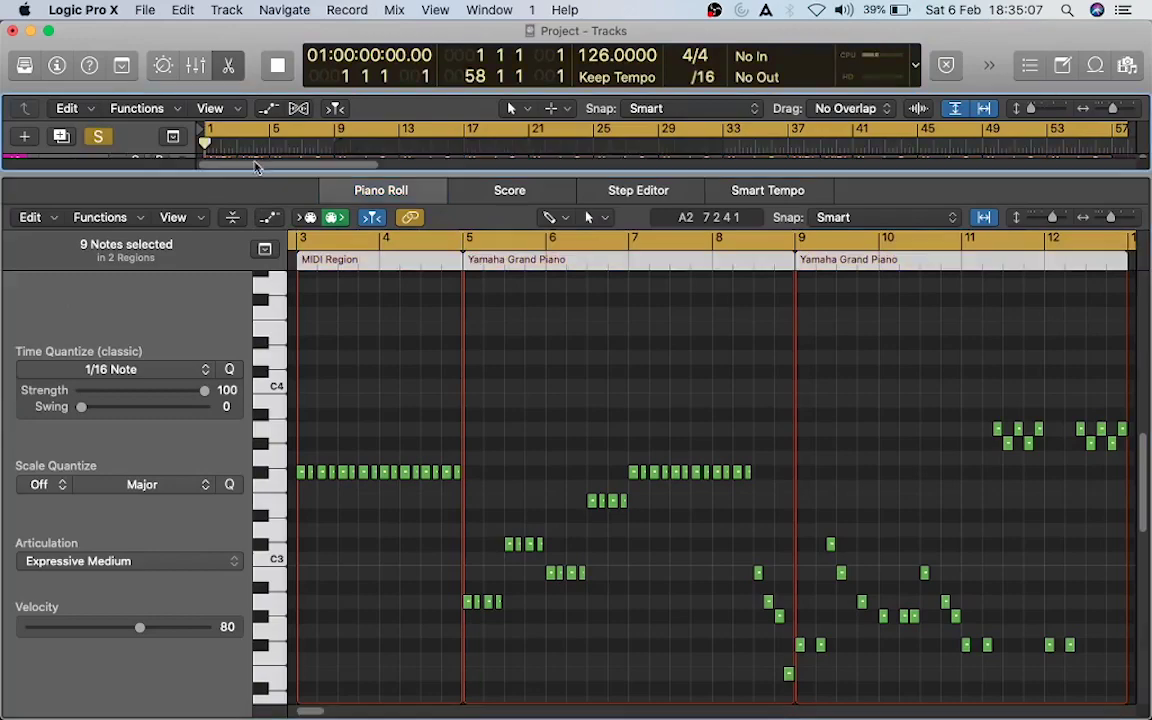
left_click(309, 264)
key("space")
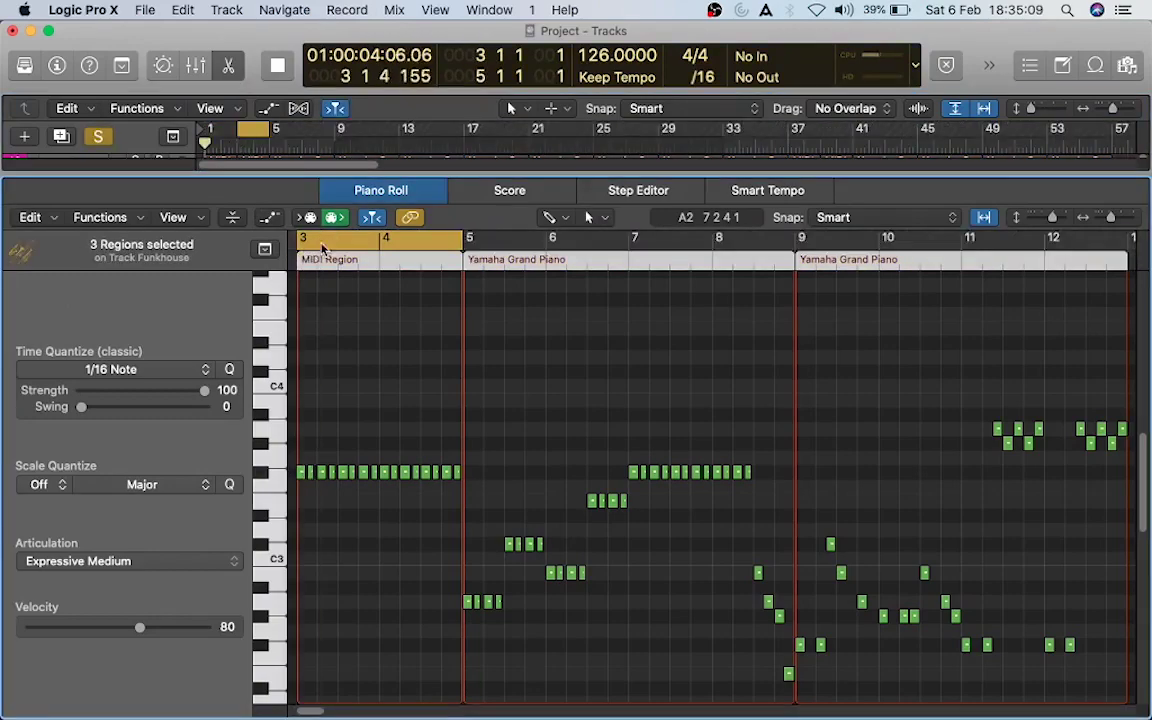
key("space")
Step: Solo track 2 in place of track 20 and set the cycle range from bar 3 to bar 13
left_click_drag(391, 171, 391, 473)
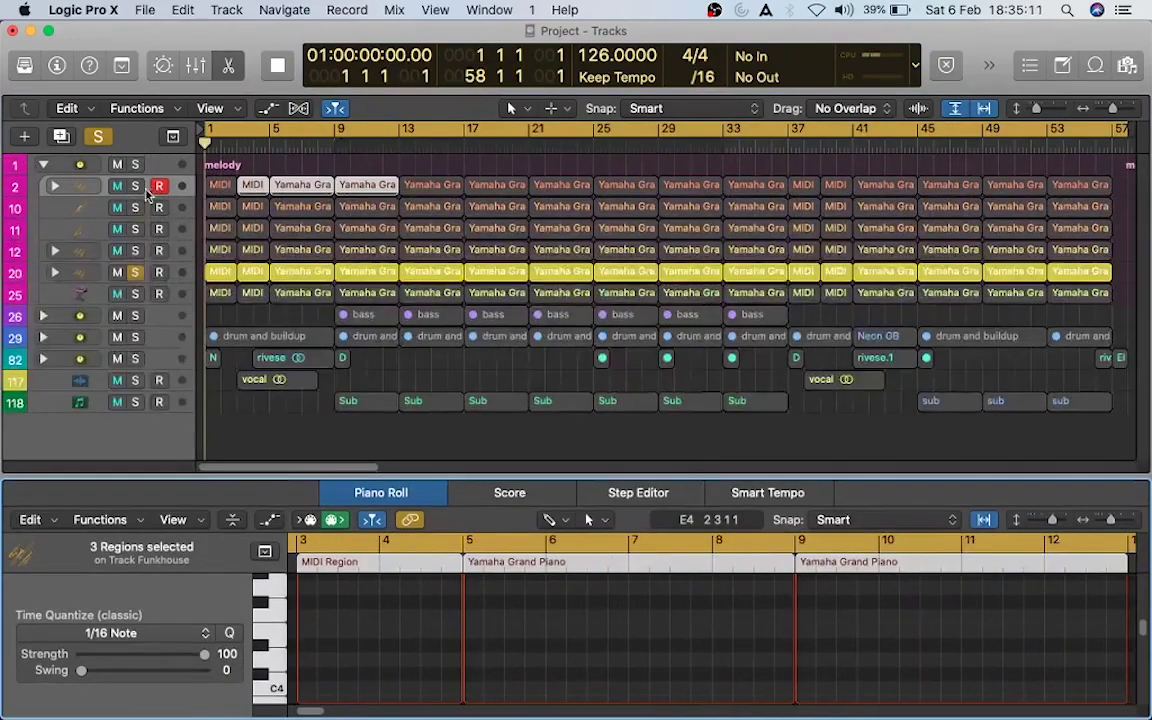
left_click(136, 272)
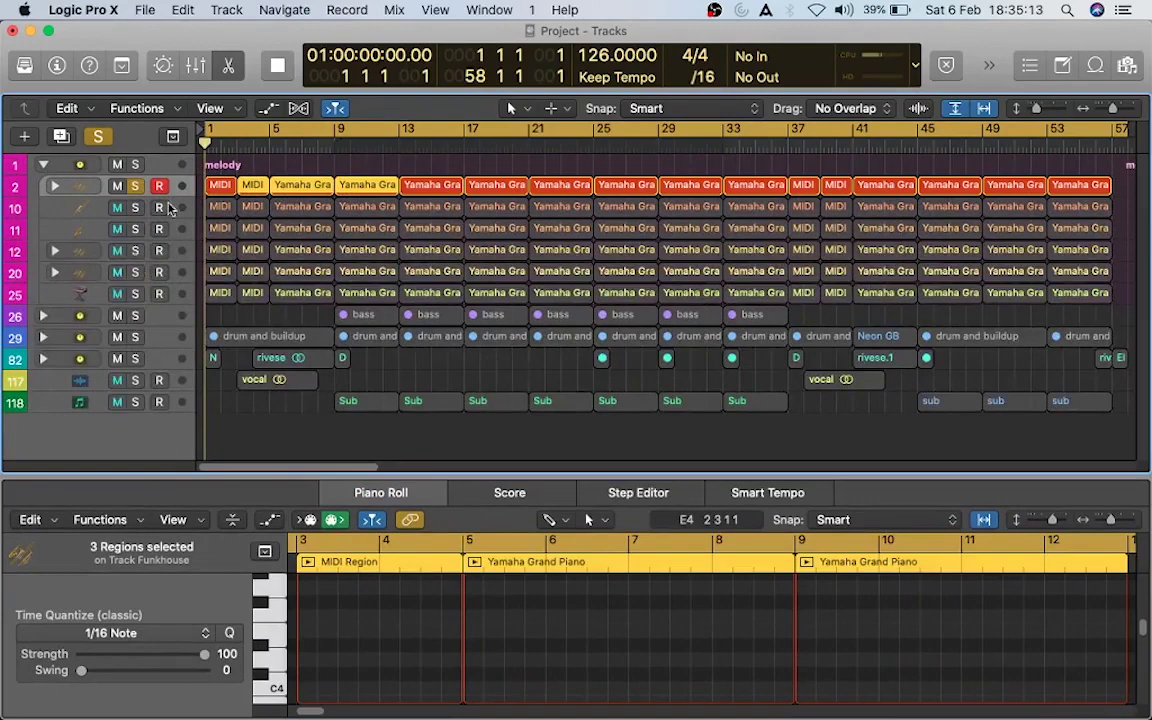
left_click(243, 146)
left_click(265, 128)
left_click_drag(244, 131, 401, 144)
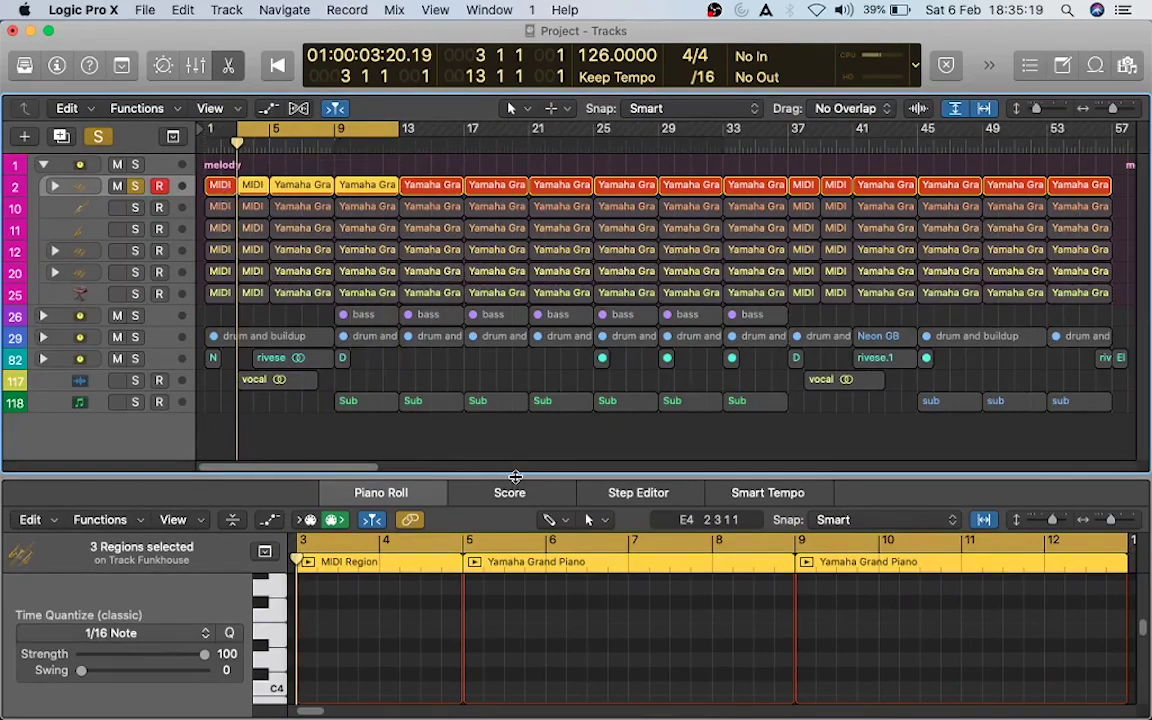
Step: Play track 2's melody through bars 3 to 12 while examining its notes in the enlarged Piano Roll
left_click_drag(515, 477, 515, 178)
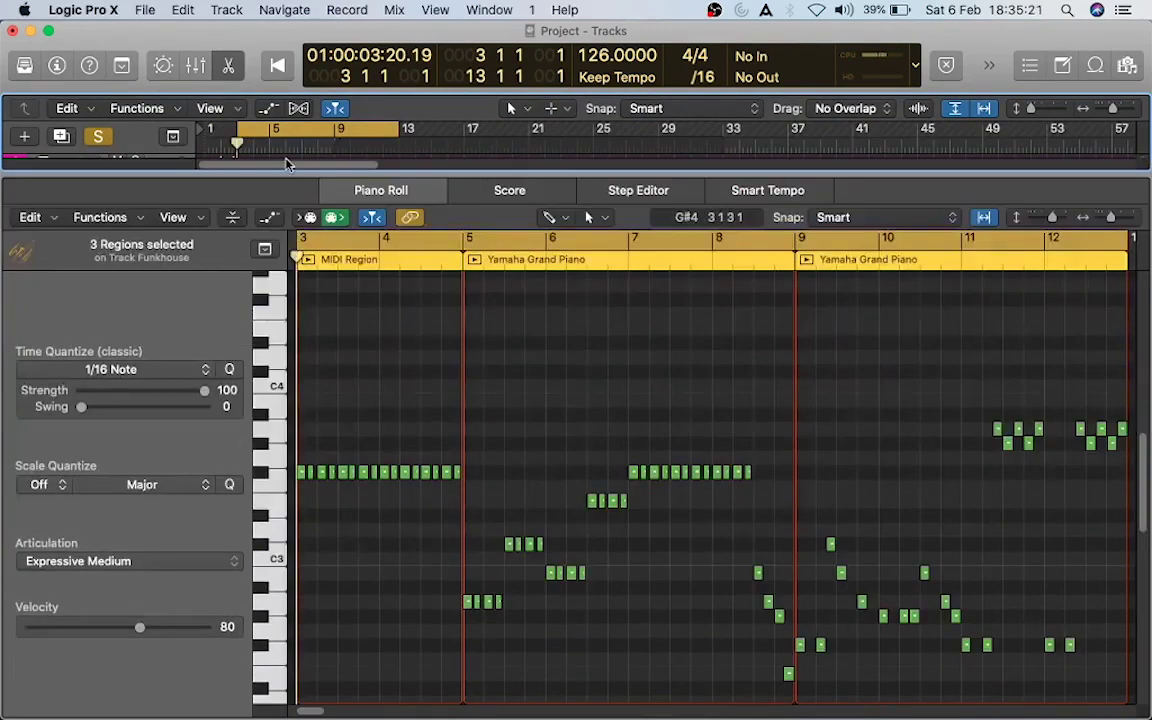
key("space")
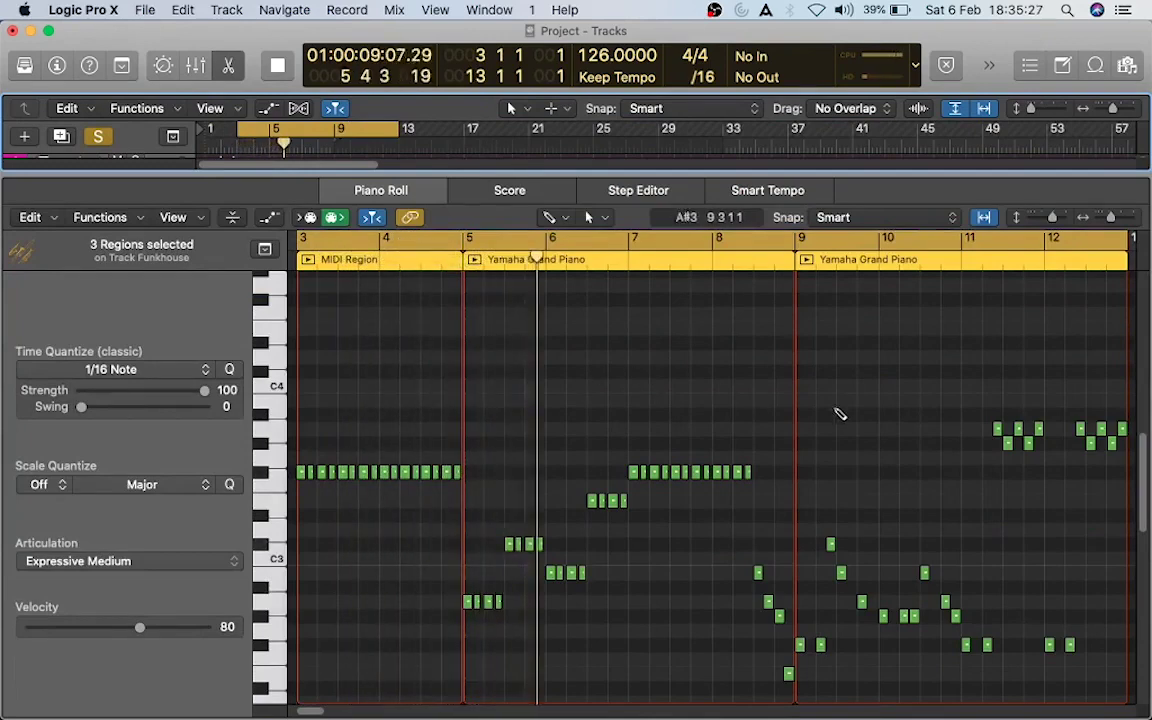
left_click_drag(1144, 488, 1145, 503)
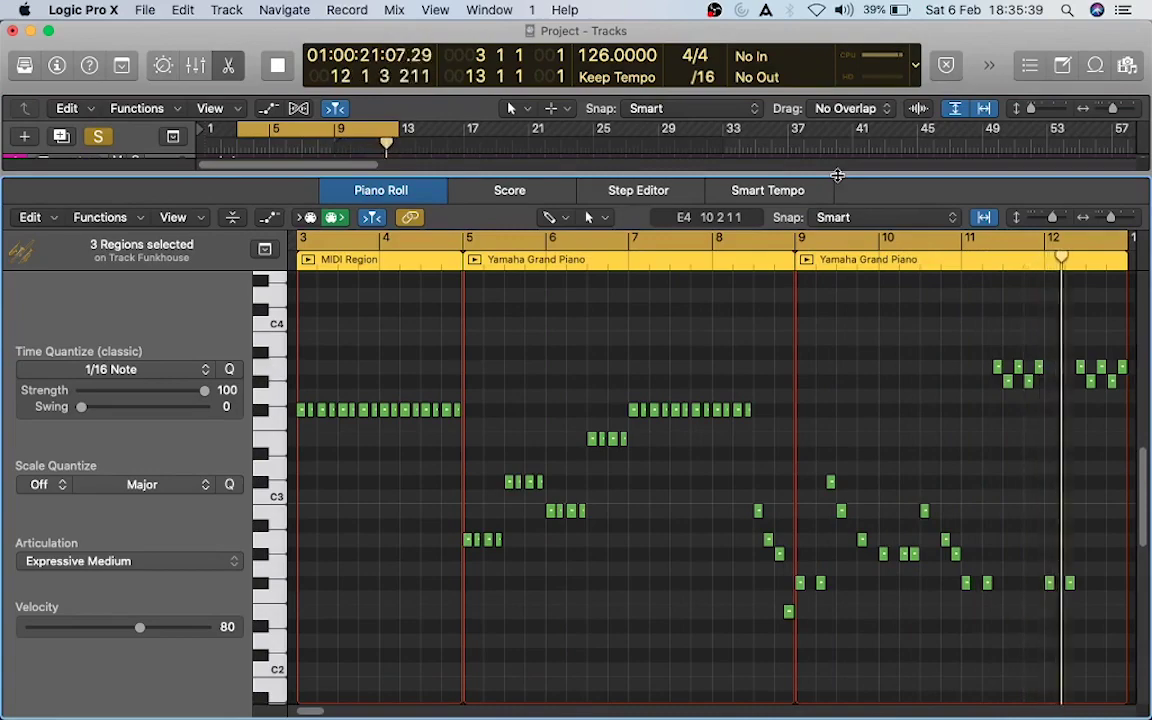
key("space")
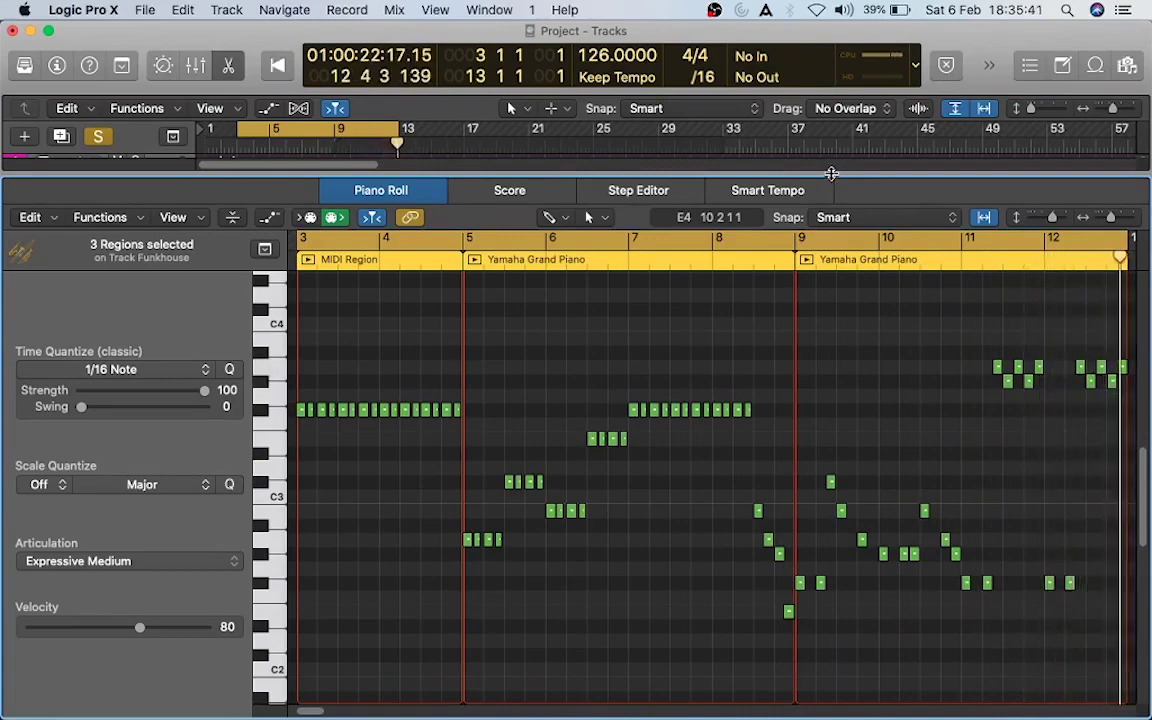
key("p")
Step: Solo track 10 instead of track 2 and play its cycled melody while following its notes in the Piano Roll
left_click(160, 251)
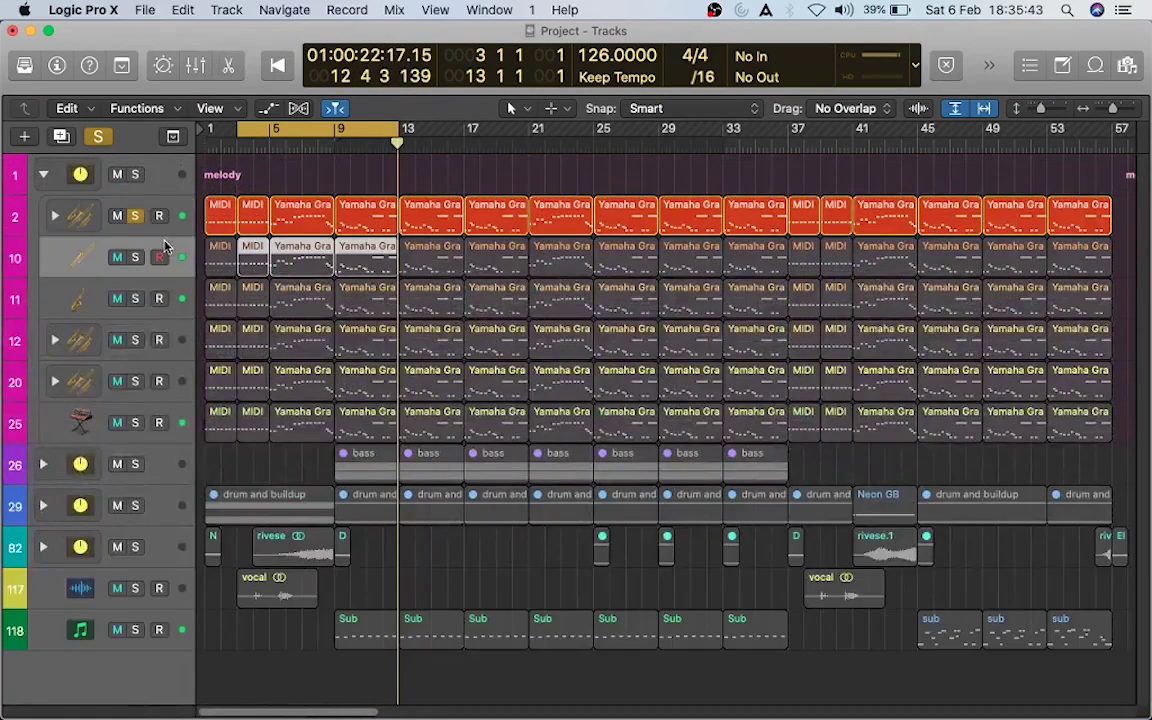
left_click(132, 218)
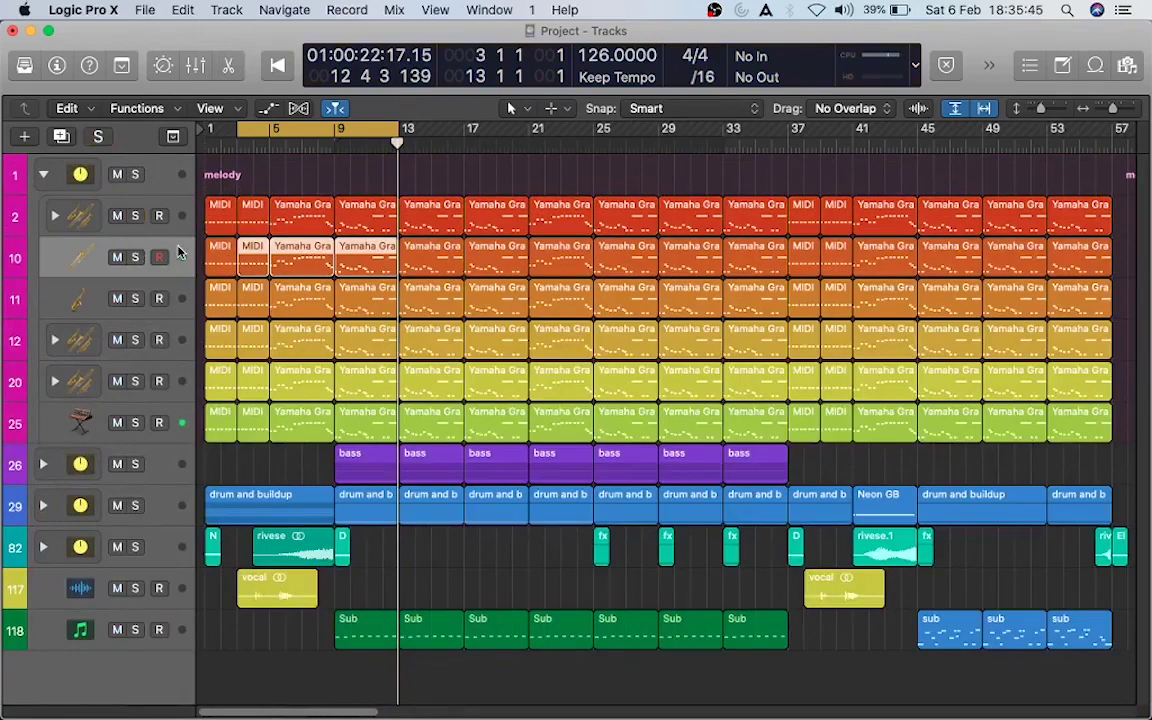
left_click(136, 257)
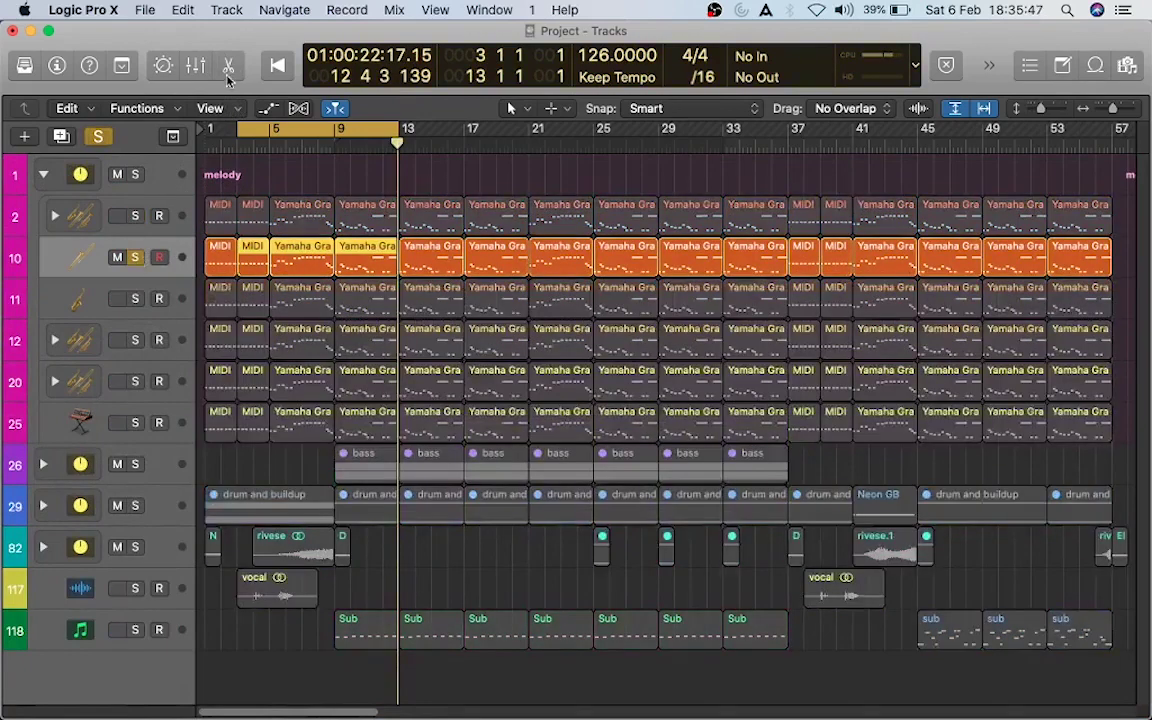
left_click(228, 68)
key("shift+Return")
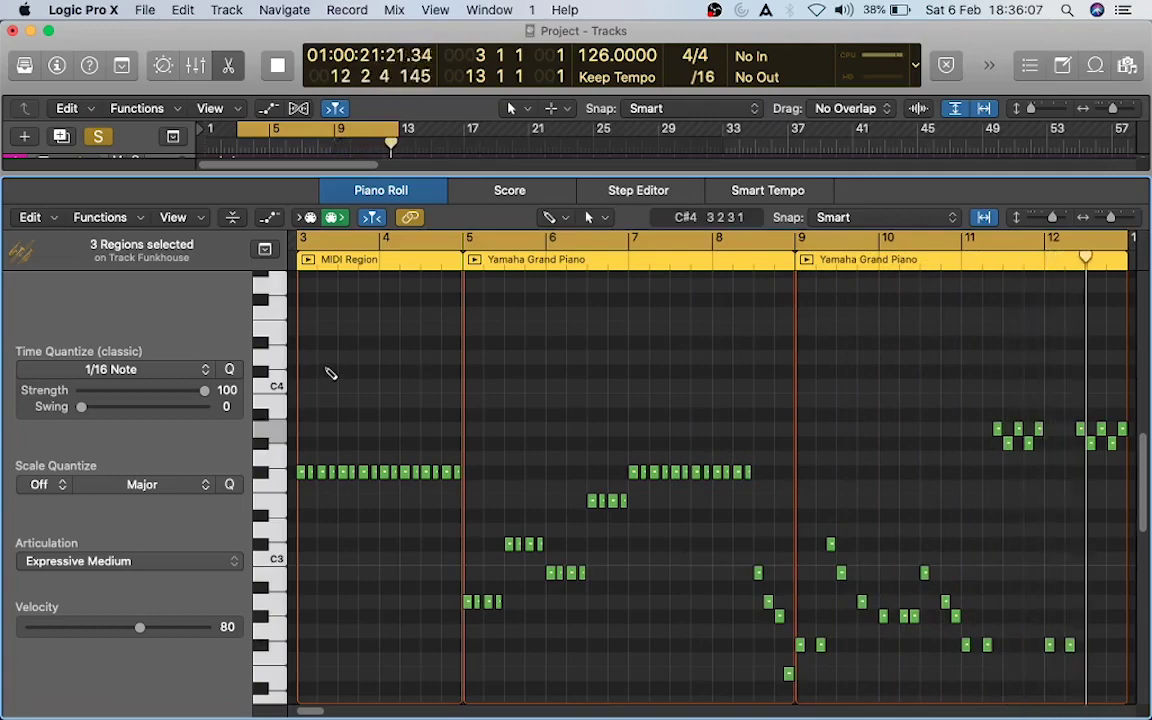
key("space")
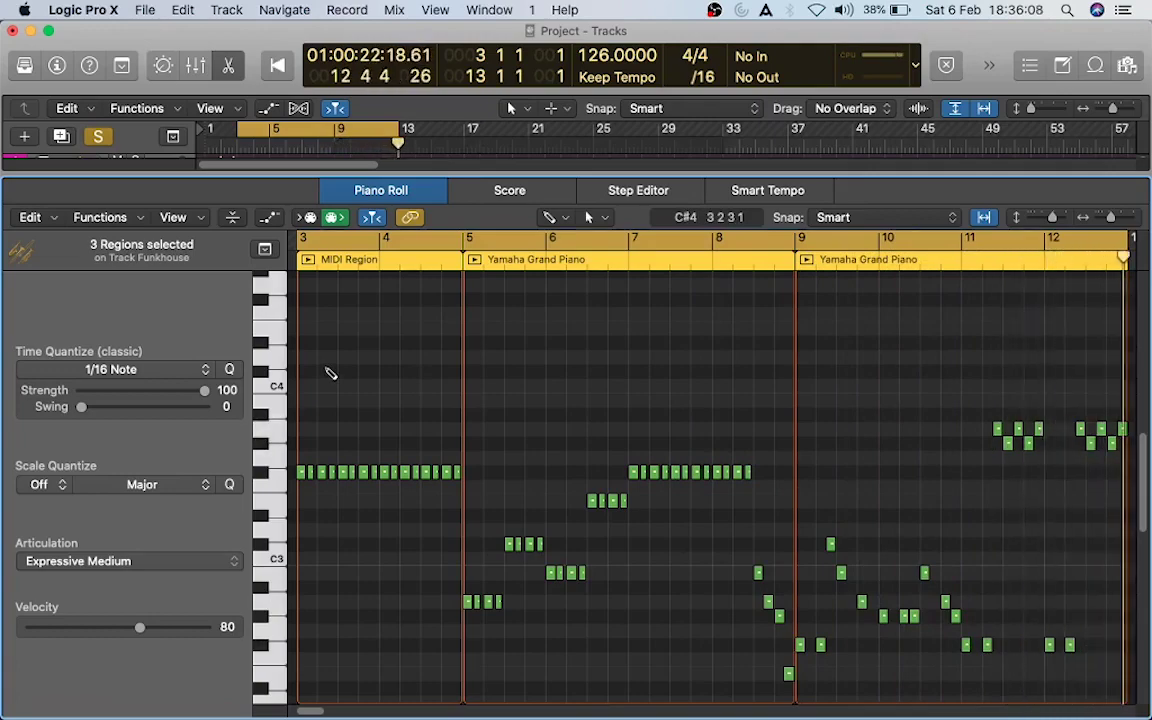
left_click(229, 66)
Step: Solo track 11 instead of track 10 and play its cycled melody while examining its notes in the Piano Roll
left_click(138, 299)
left_click(137, 258)
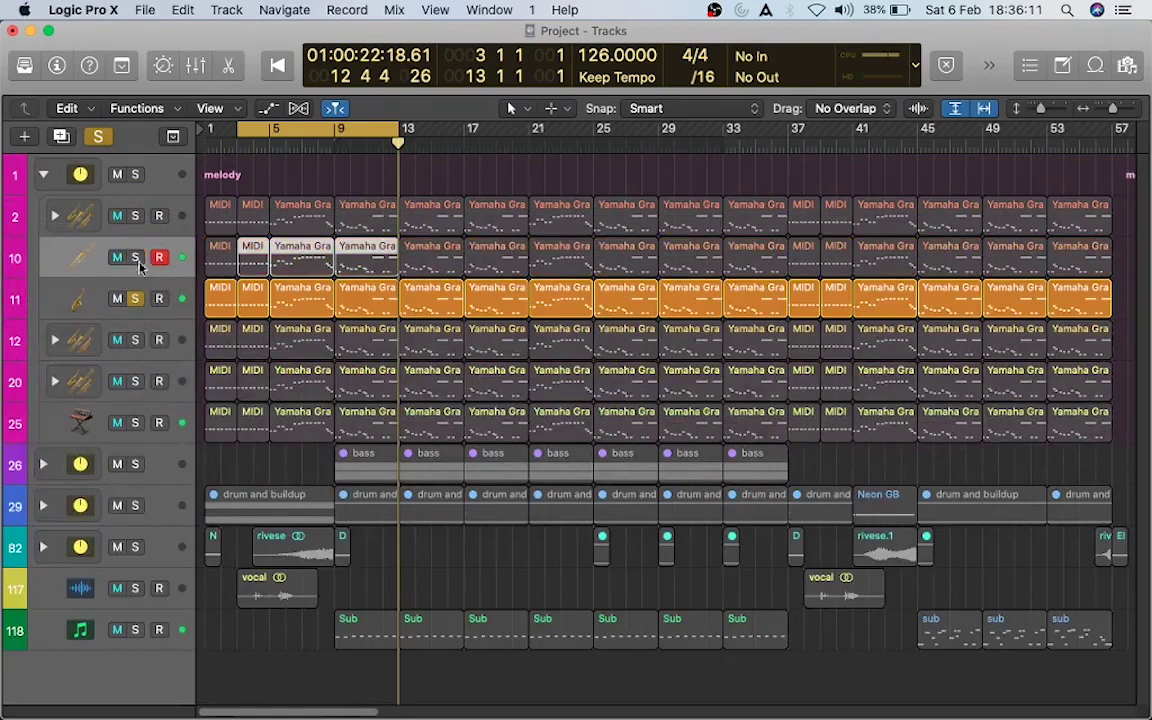
left_click(172, 293)
key("shift+space")
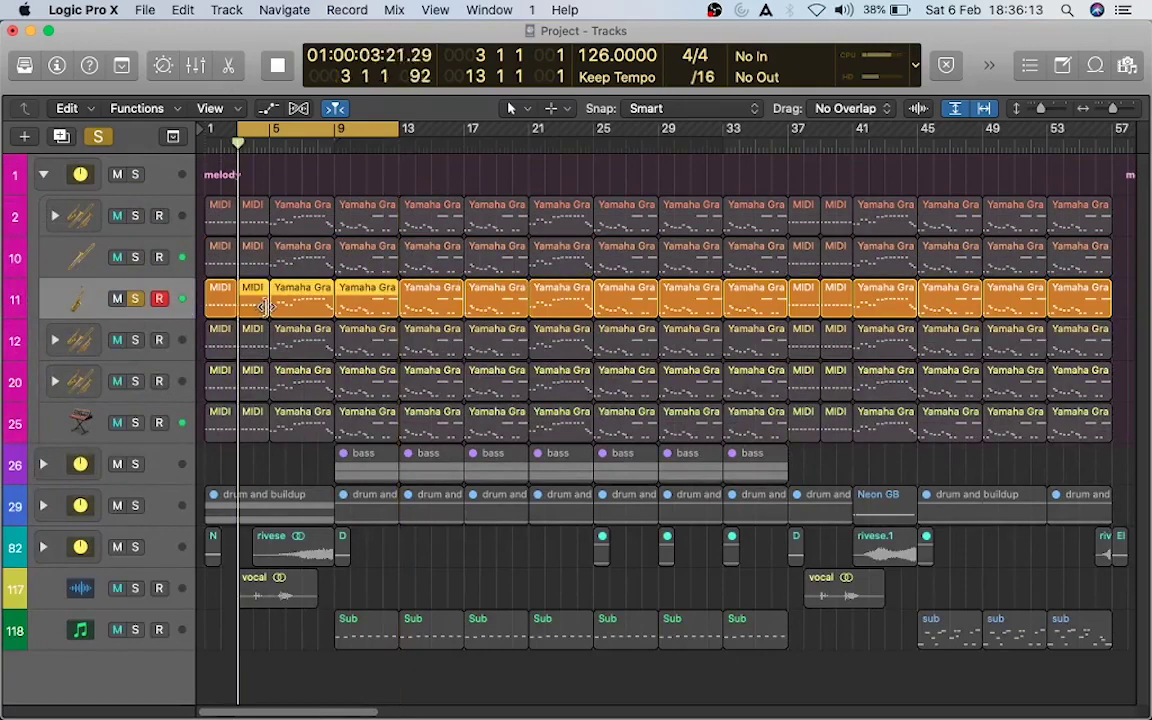
left_click(229, 66)
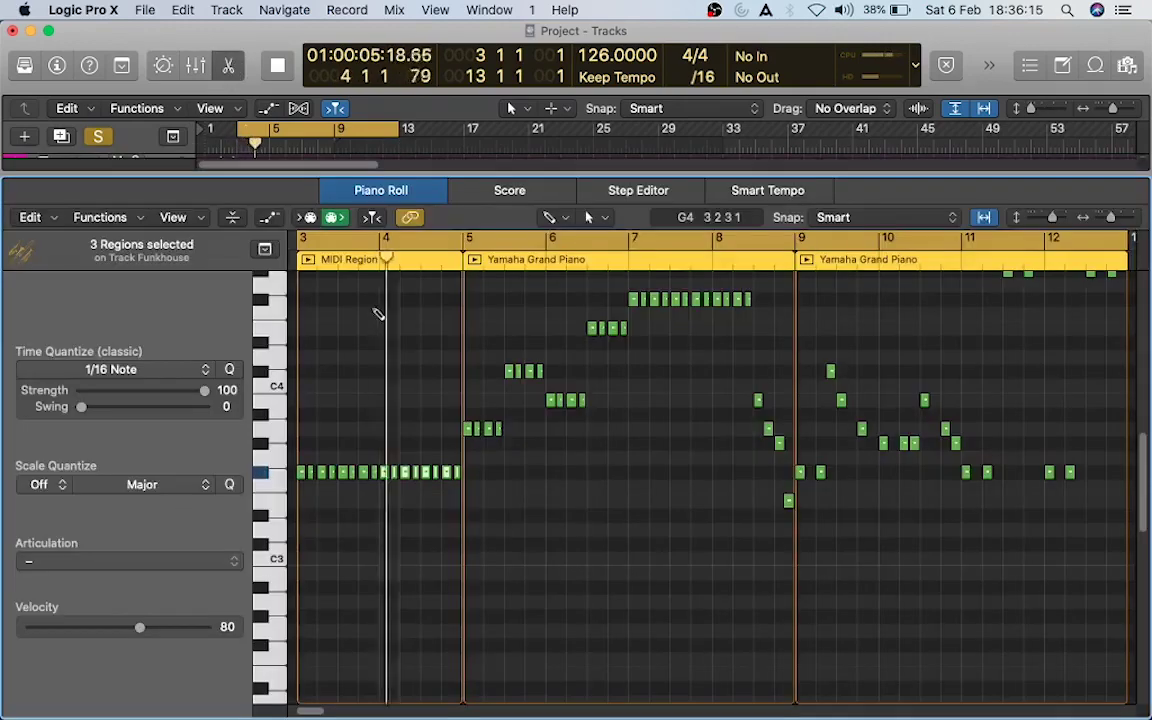
scroll(1145, 462, "up", 3)
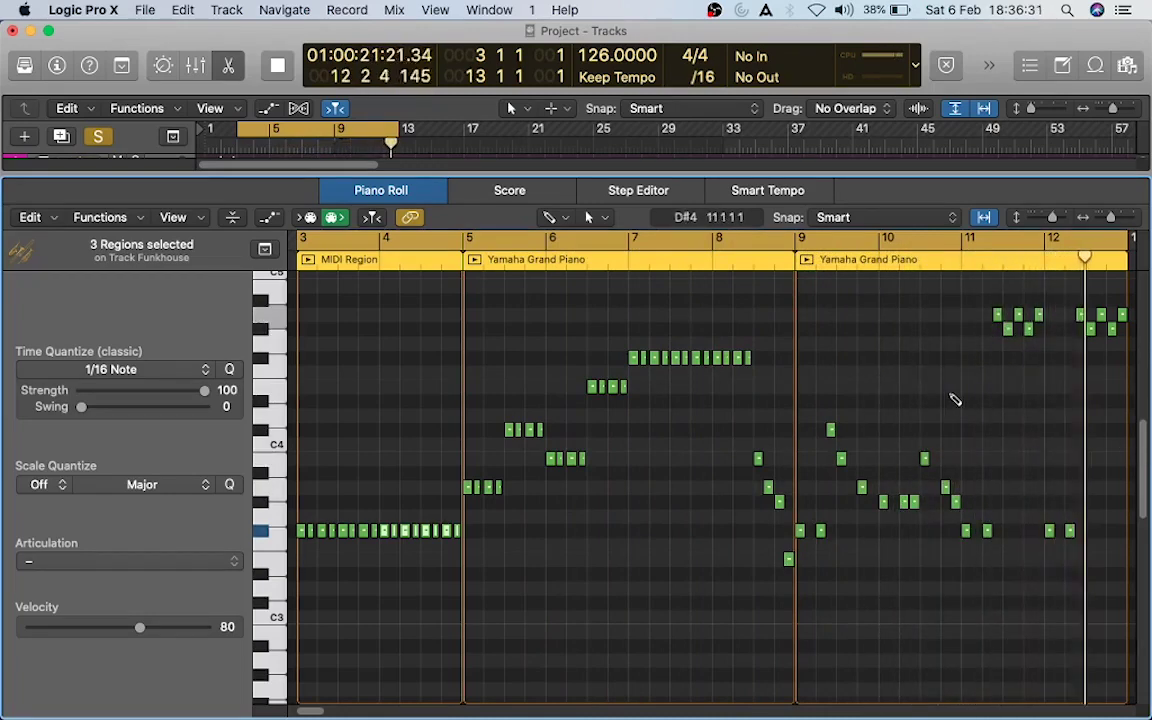
key("space")
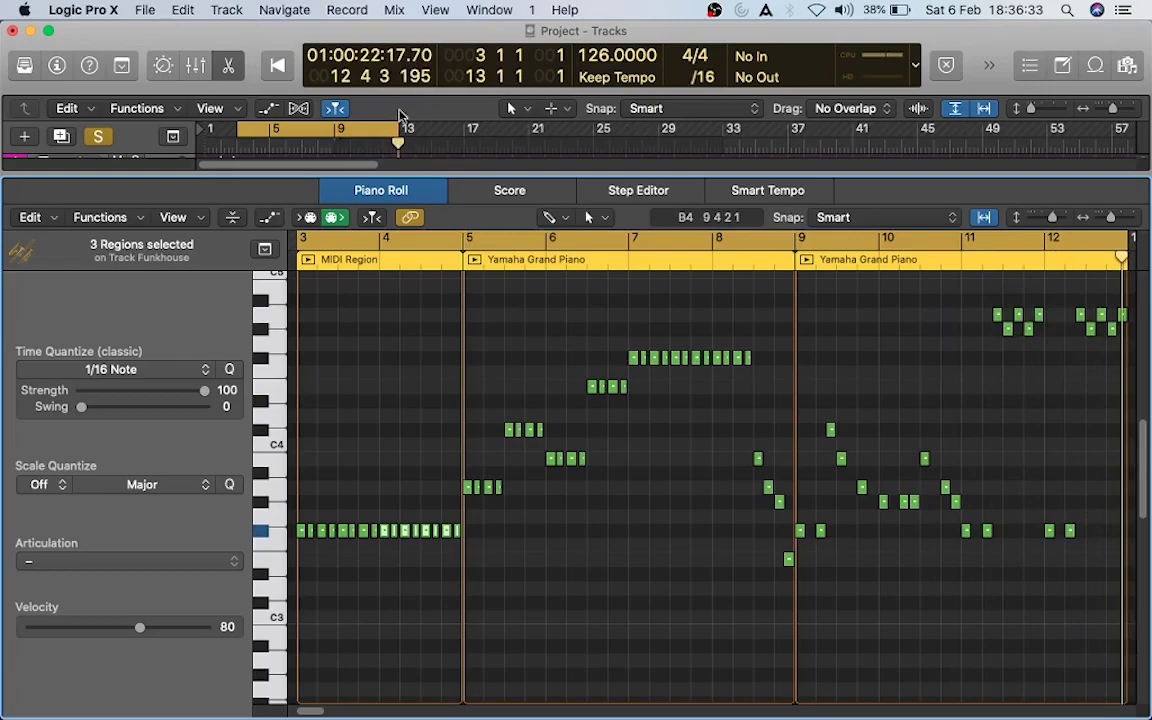
left_click(224, 68)
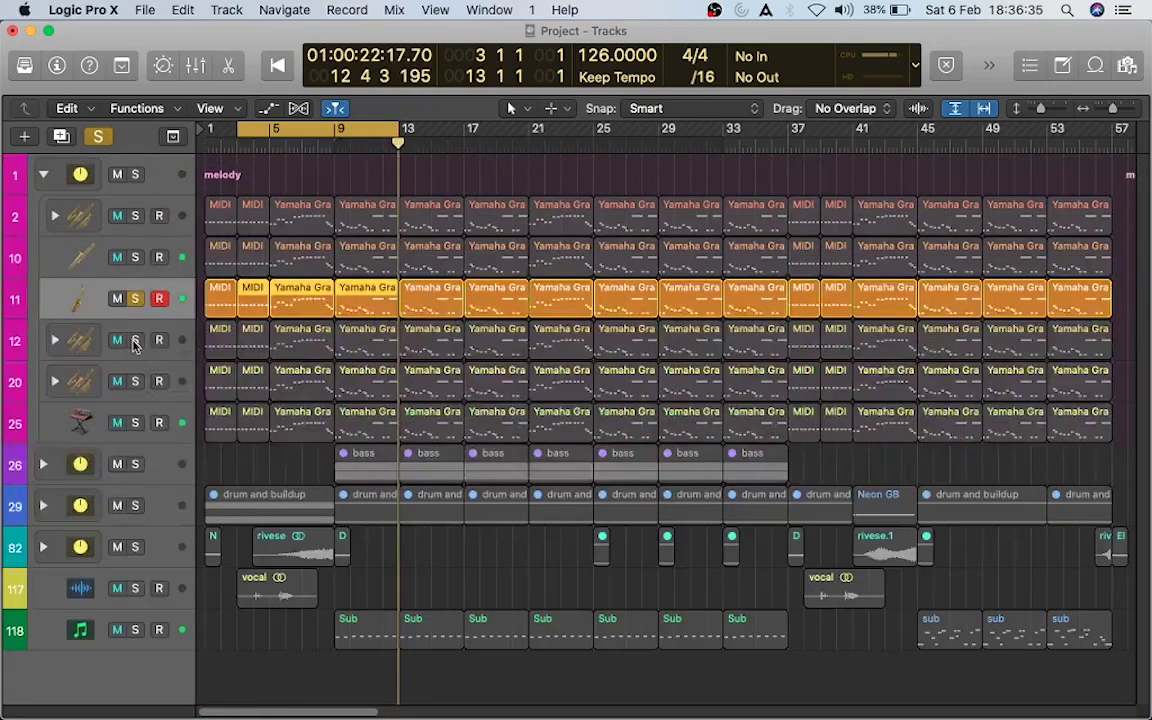
Step: Solo track 12 instead of track 11 and play its cycled melody while examining its notes in the Piano Roll
left_click(145, 341)
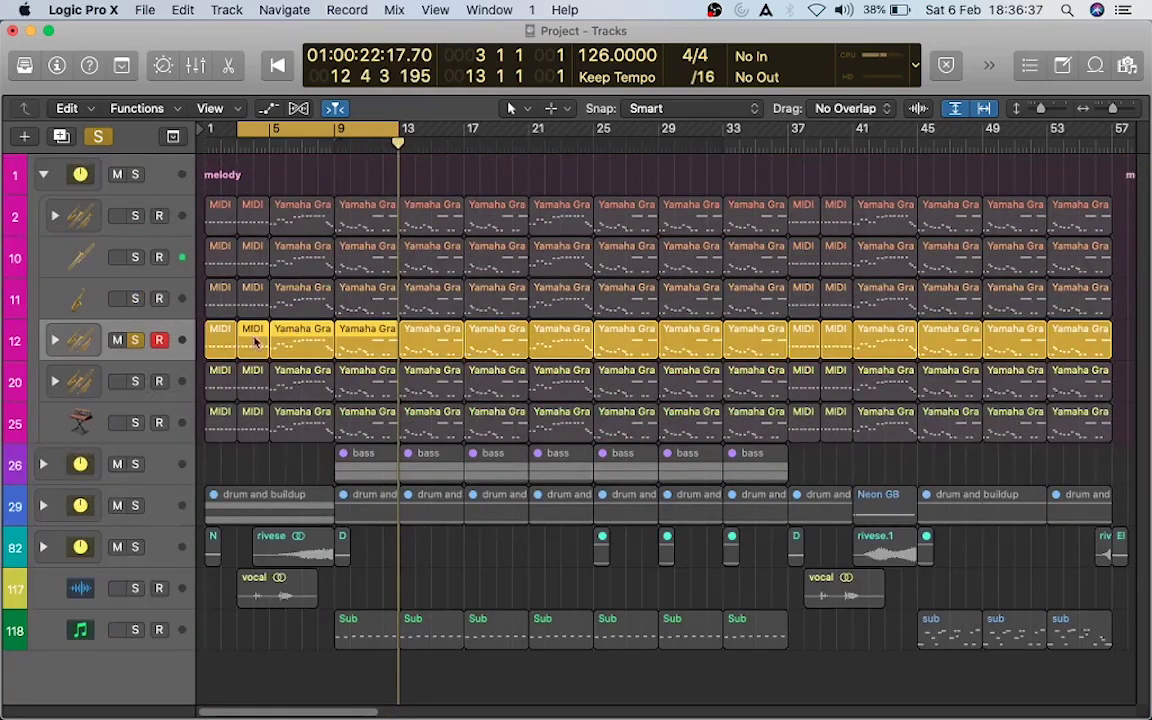
left_click(229, 66)
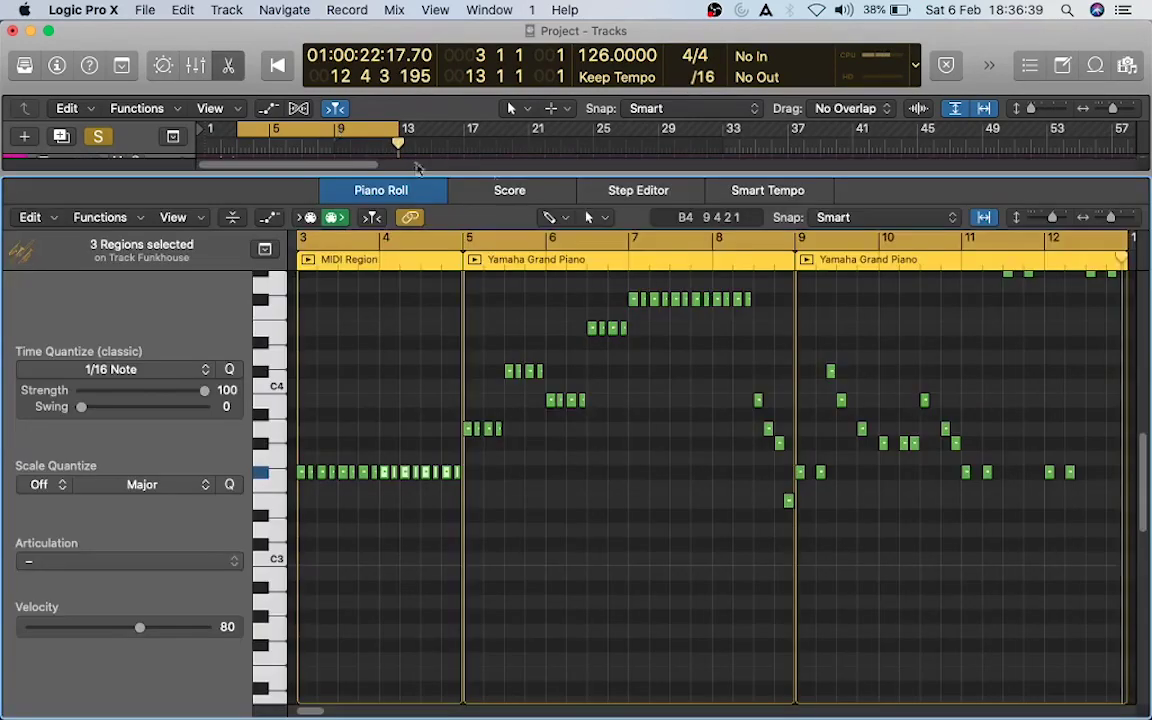
key("shift+Return")
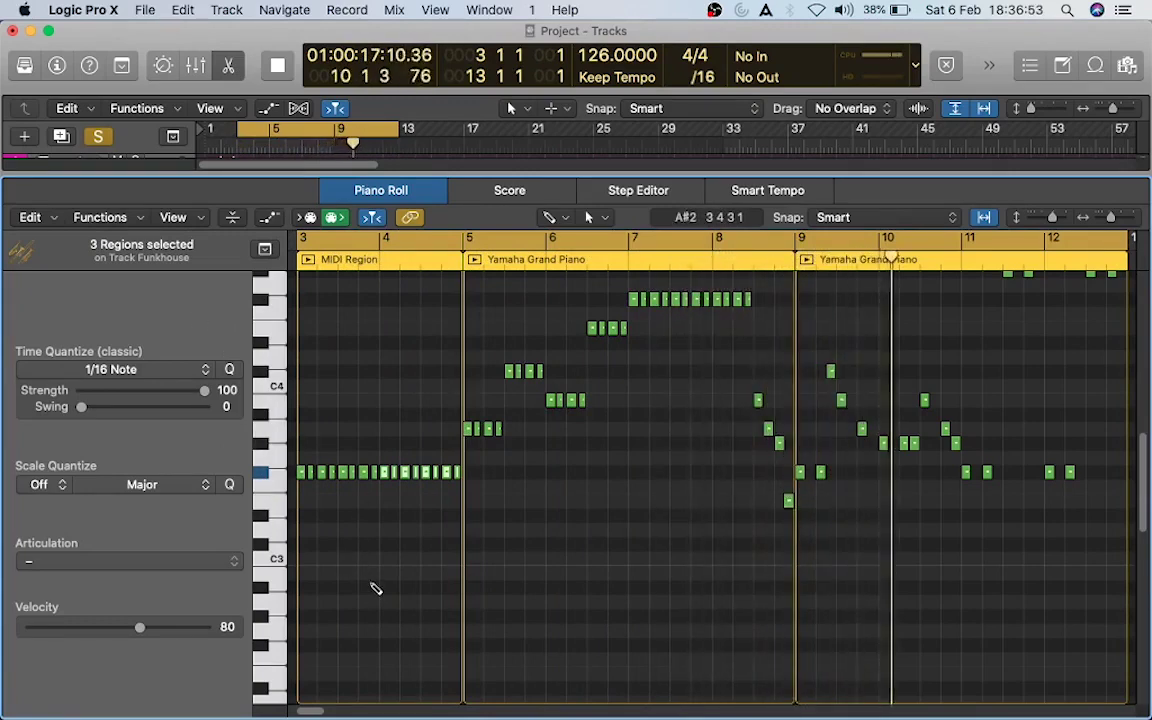
scroll(1143, 512, "up", 2)
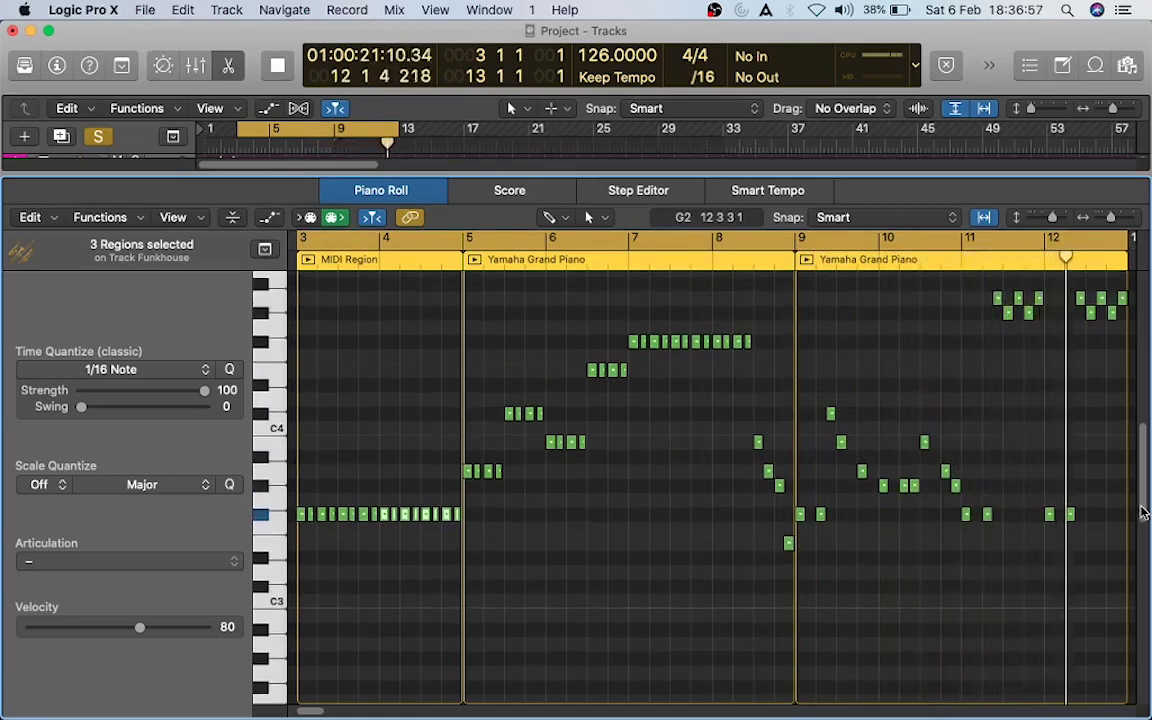
key("space")
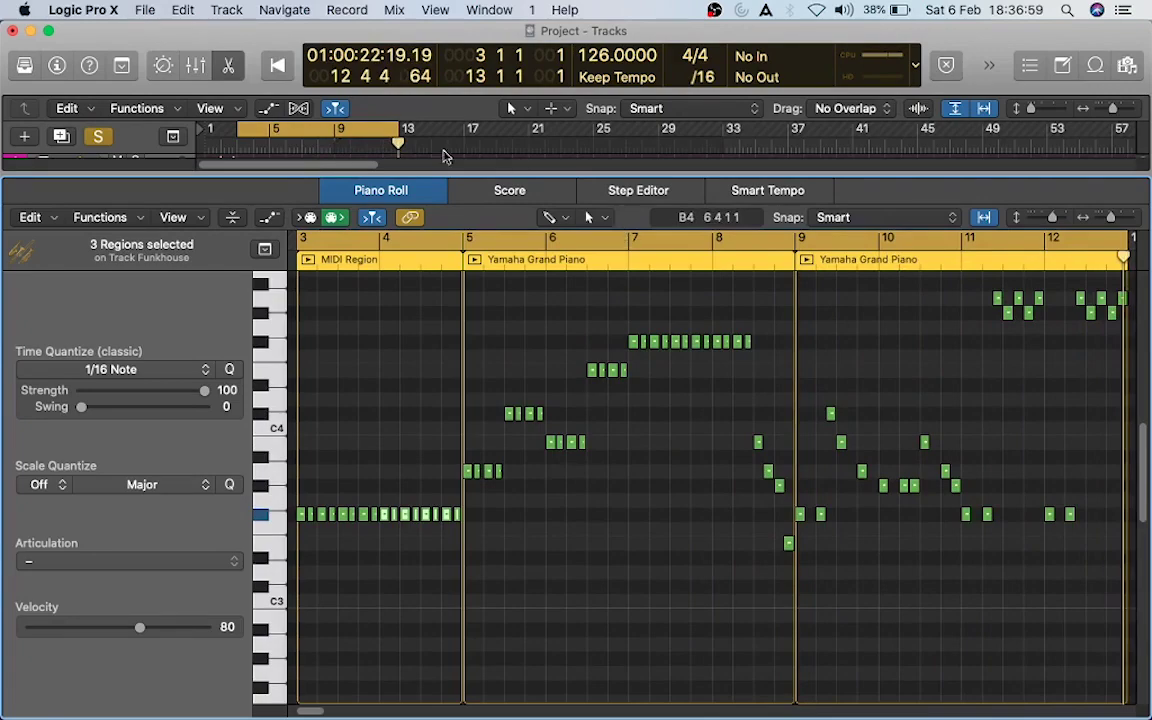
left_click(232, 63)
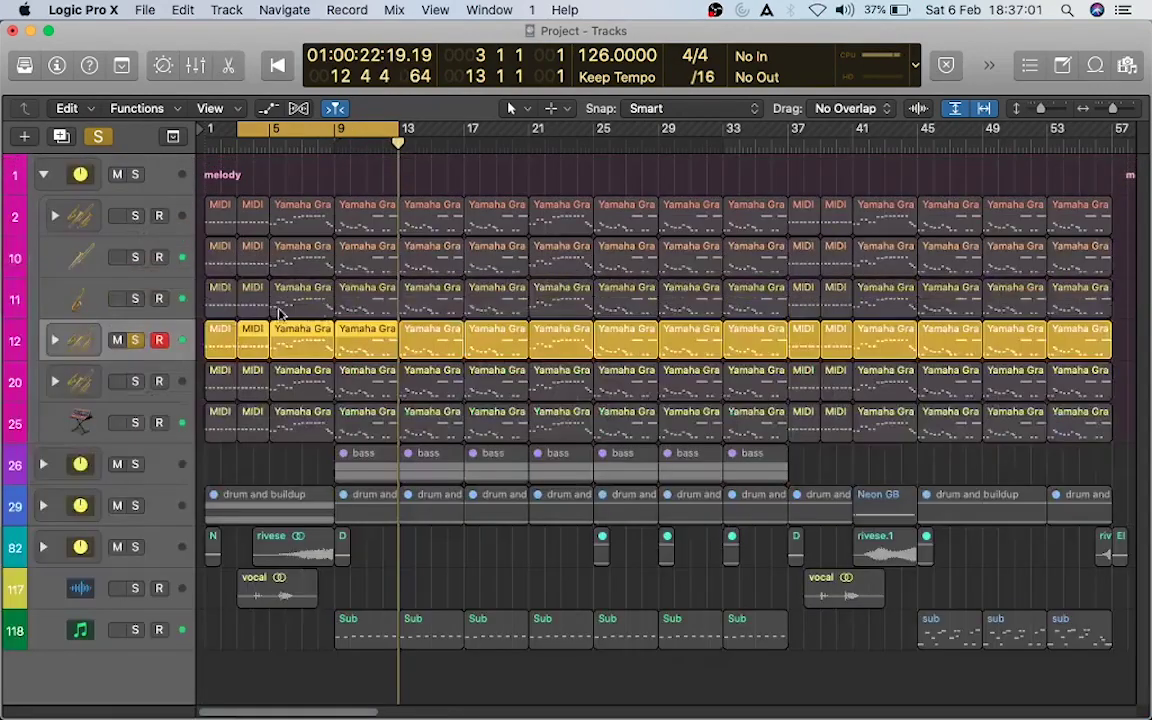
Step: Solo track 20 instead of track 12 and play its cycled melody while examining its notes in the Piano Roll
left_click(178, 378)
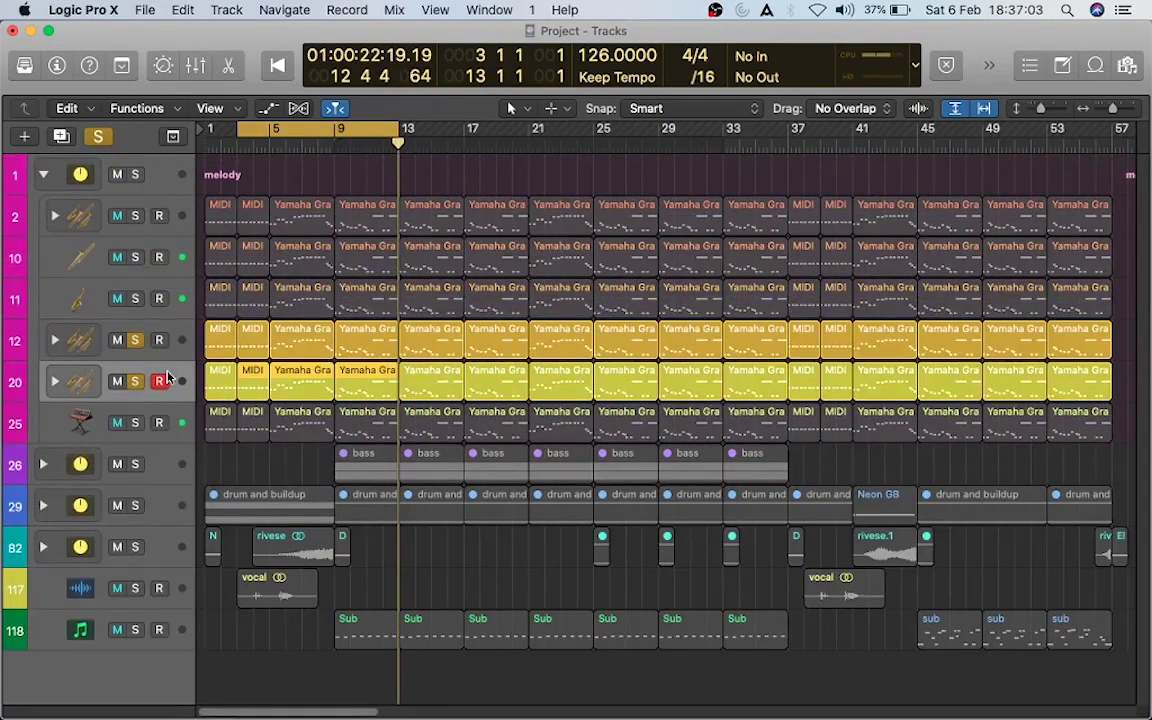
left_click(136, 342)
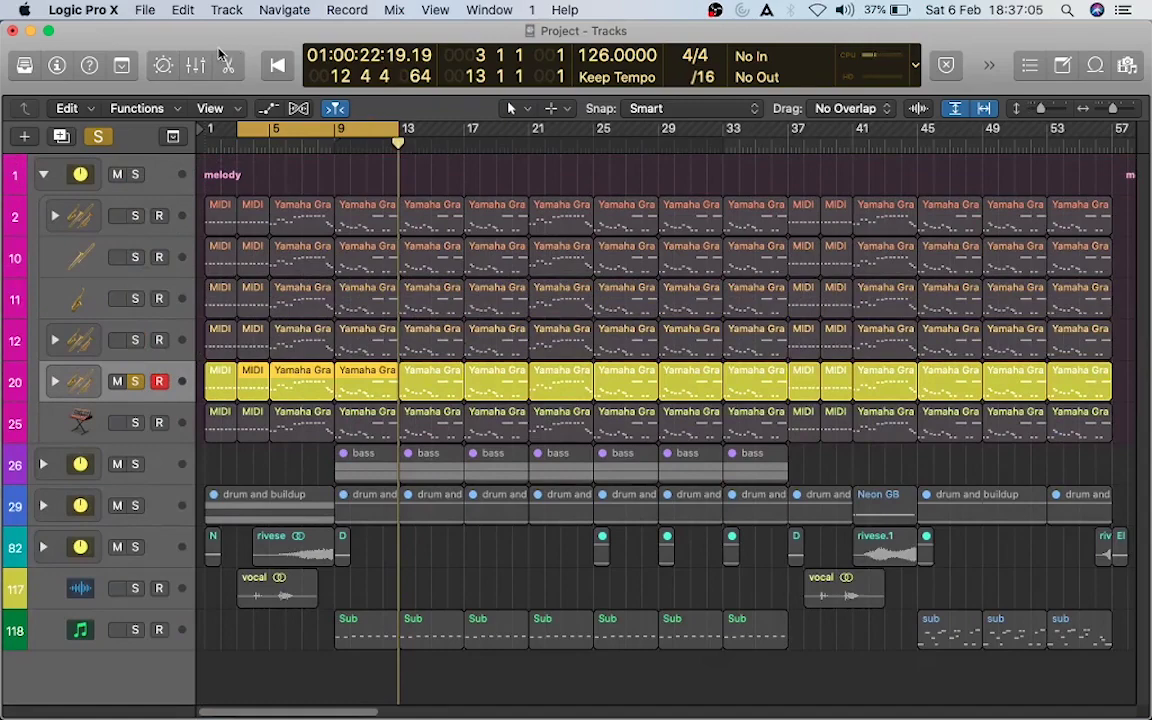
left_click(228, 65)
key("space")
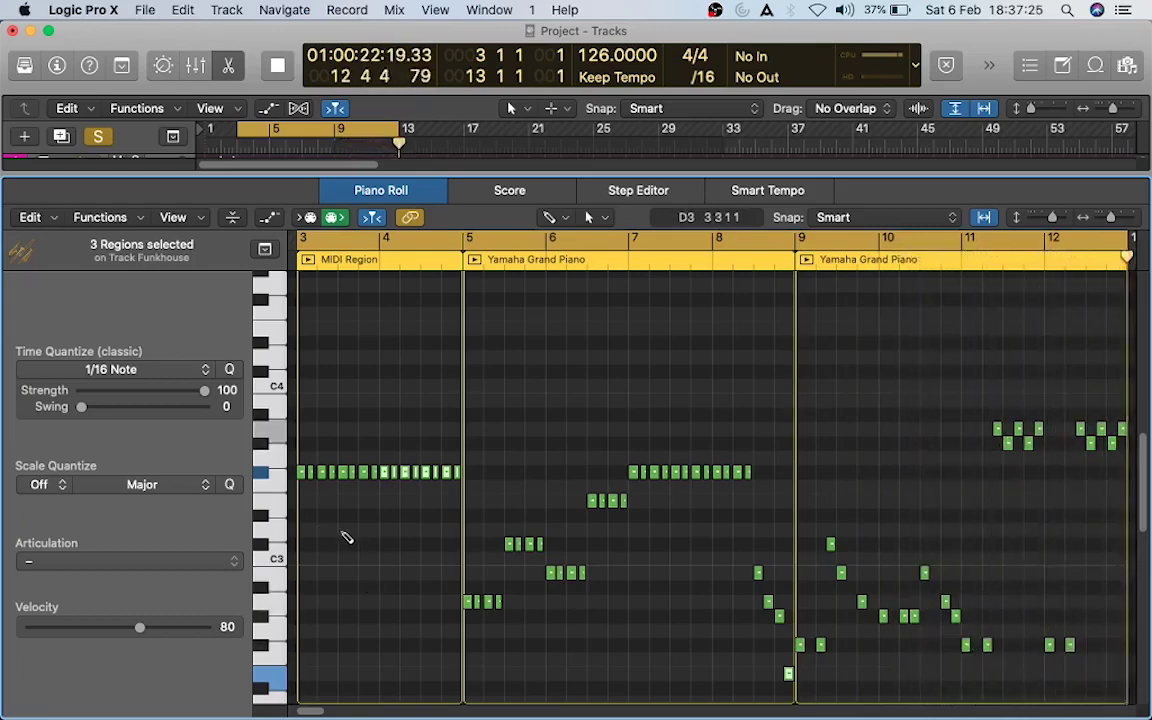
left_click(229, 64)
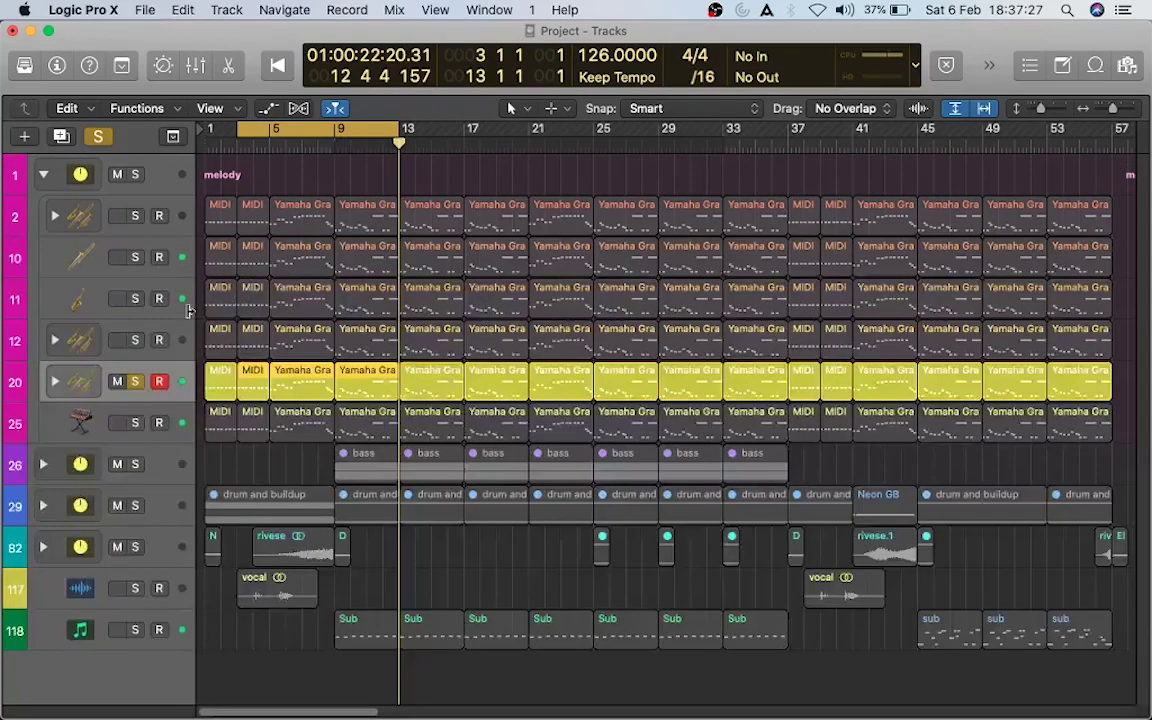
Step: Solo track 25 instead of track 20 and play its cycled melody while examining its notes in the Piano Roll
left_click(135, 422)
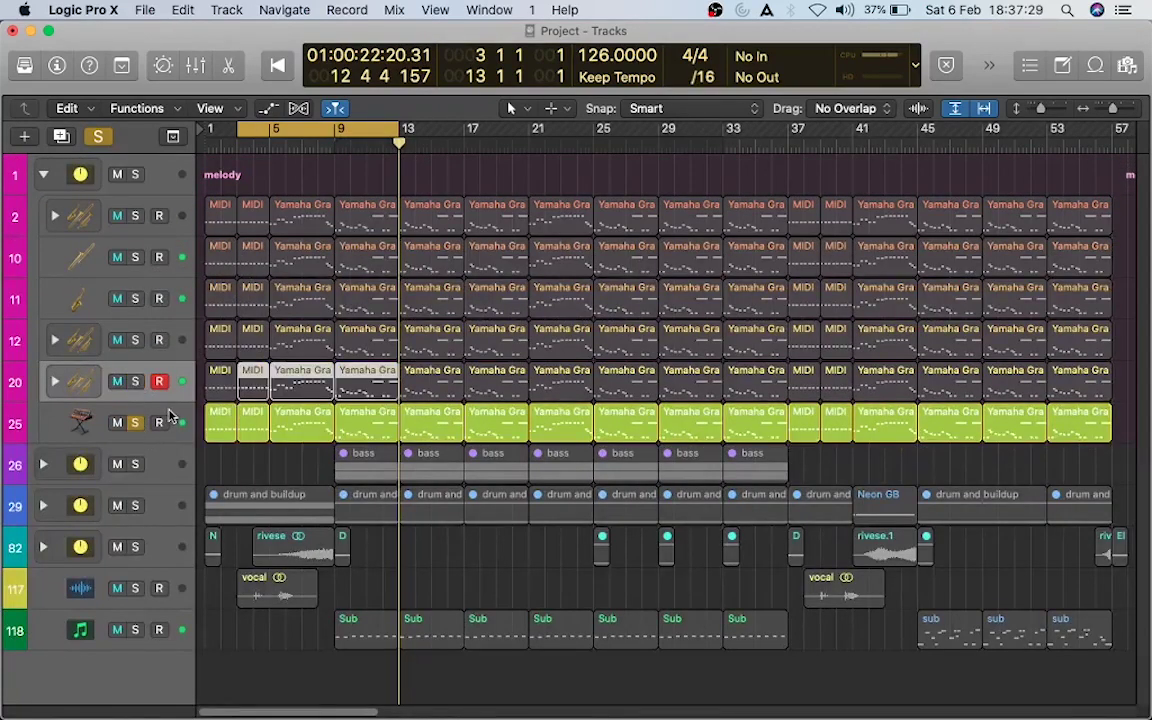
left_click(170, 416)
left_click(229, 64)
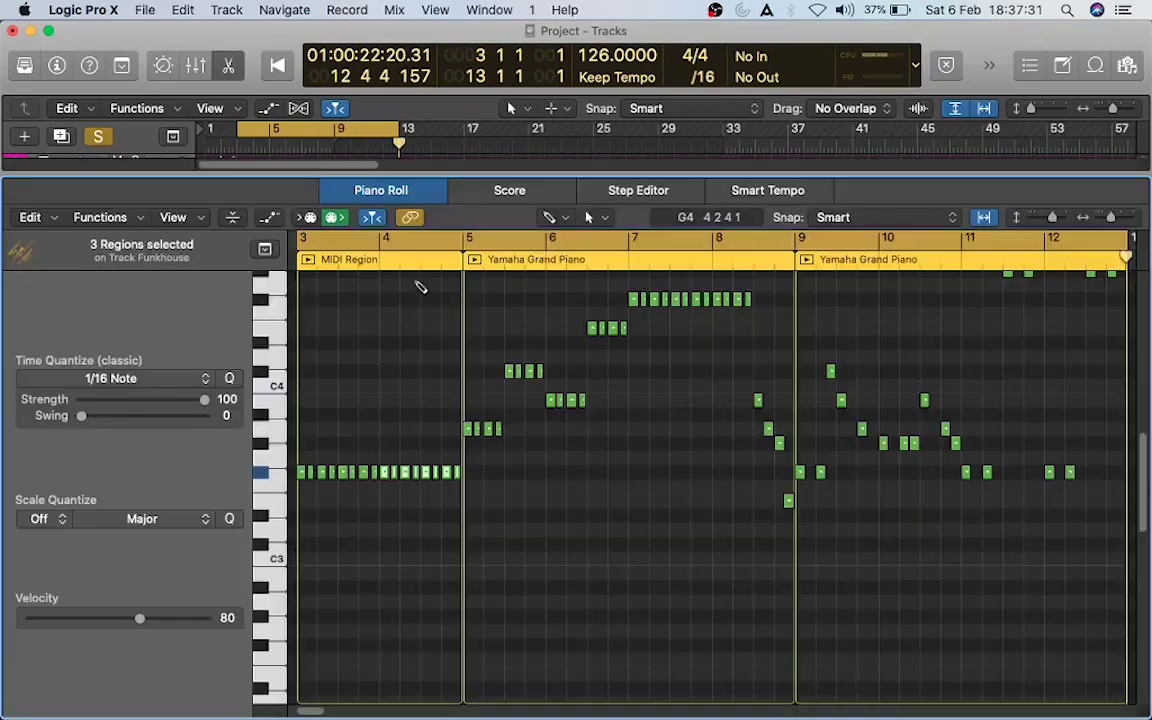
key("shift+space")
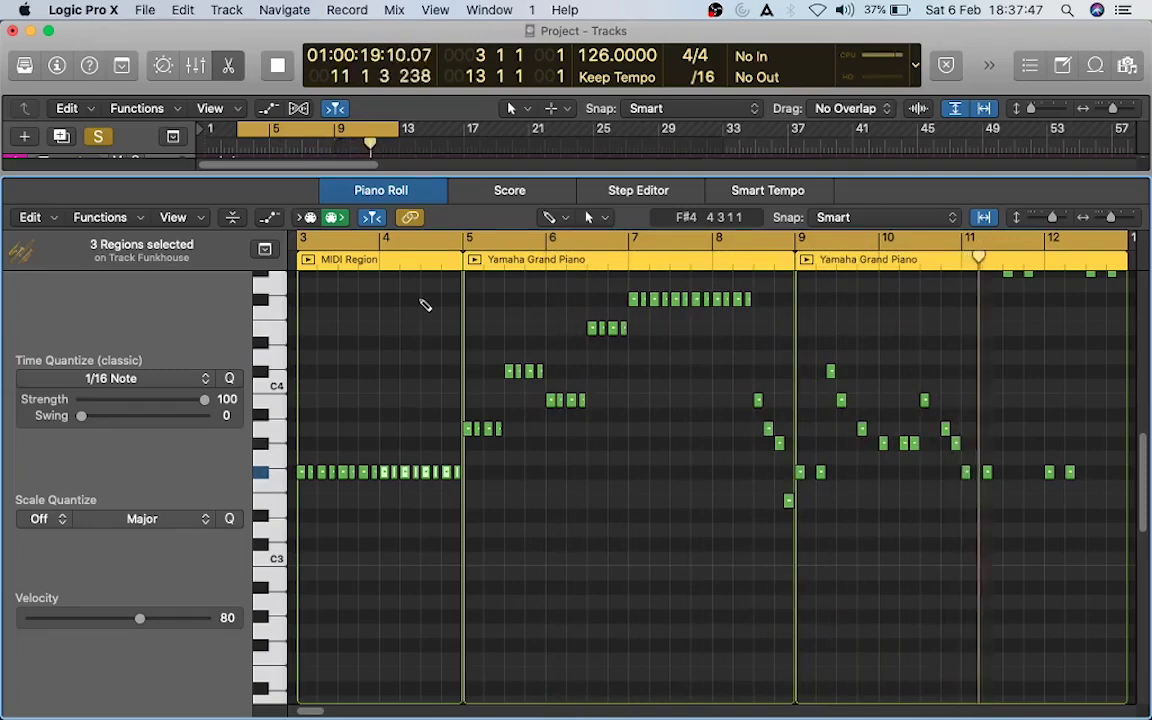
scroll(718, 441, "up", 3)
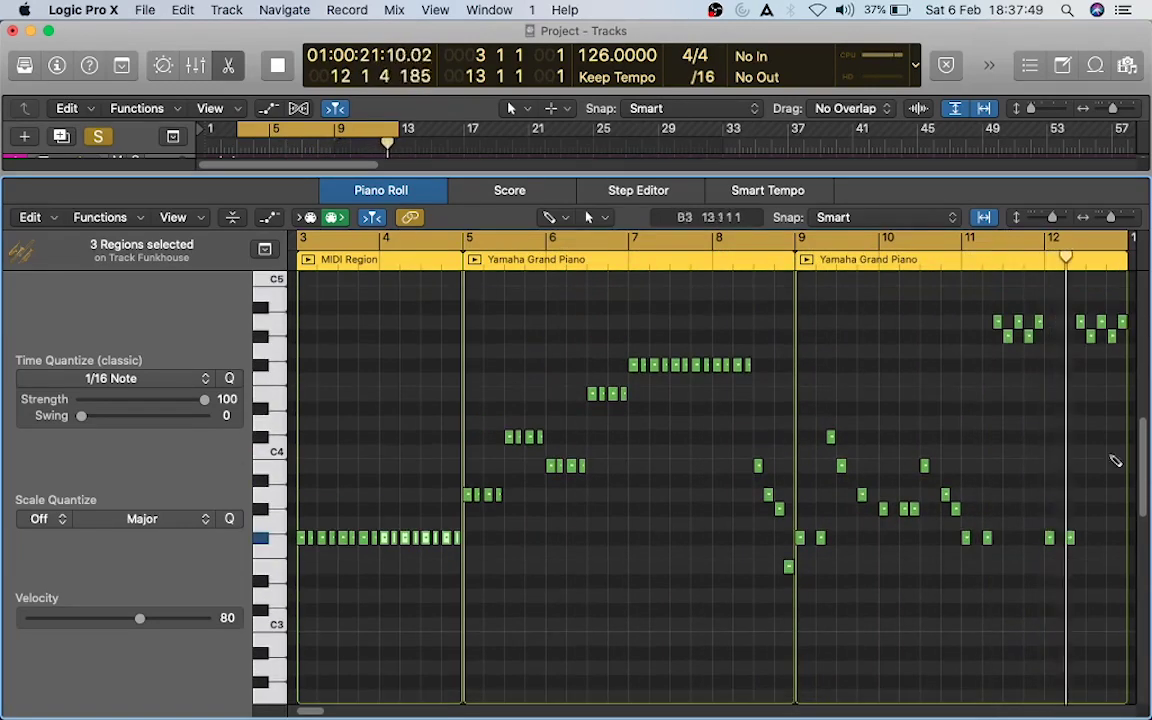
key("space")
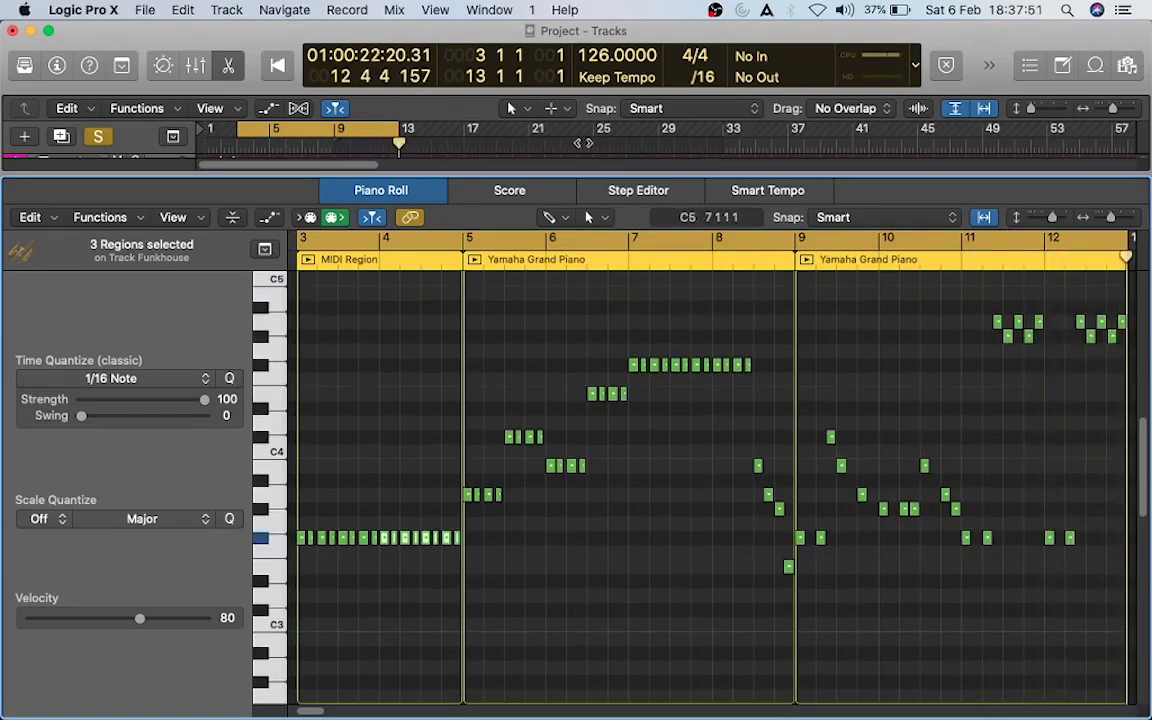
left_click(229, 65)
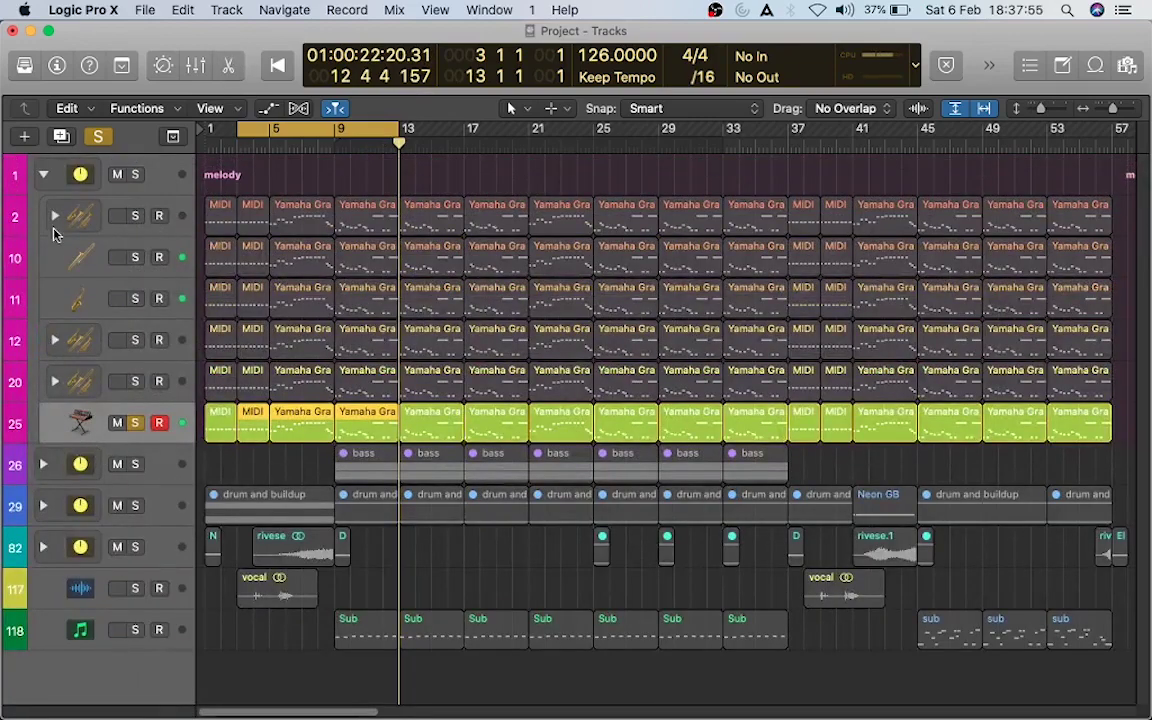
Step: Collapse the melody stack and solo the expanded bass stack with the cycle range set to bars 9 to 17
left_click(45, 175)
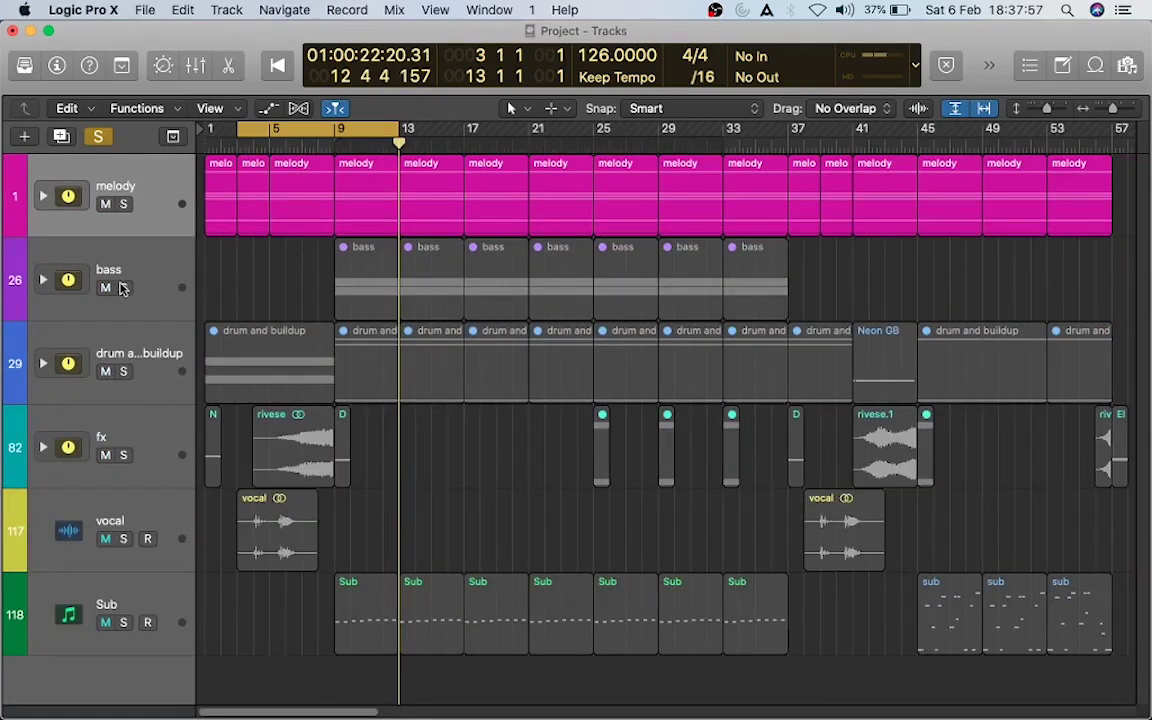
left_click(124, 288)
left_click_drag(330, 125, 417, 129)
left_click_drag(493, 133, 464, 132)
left_click(43, 282)
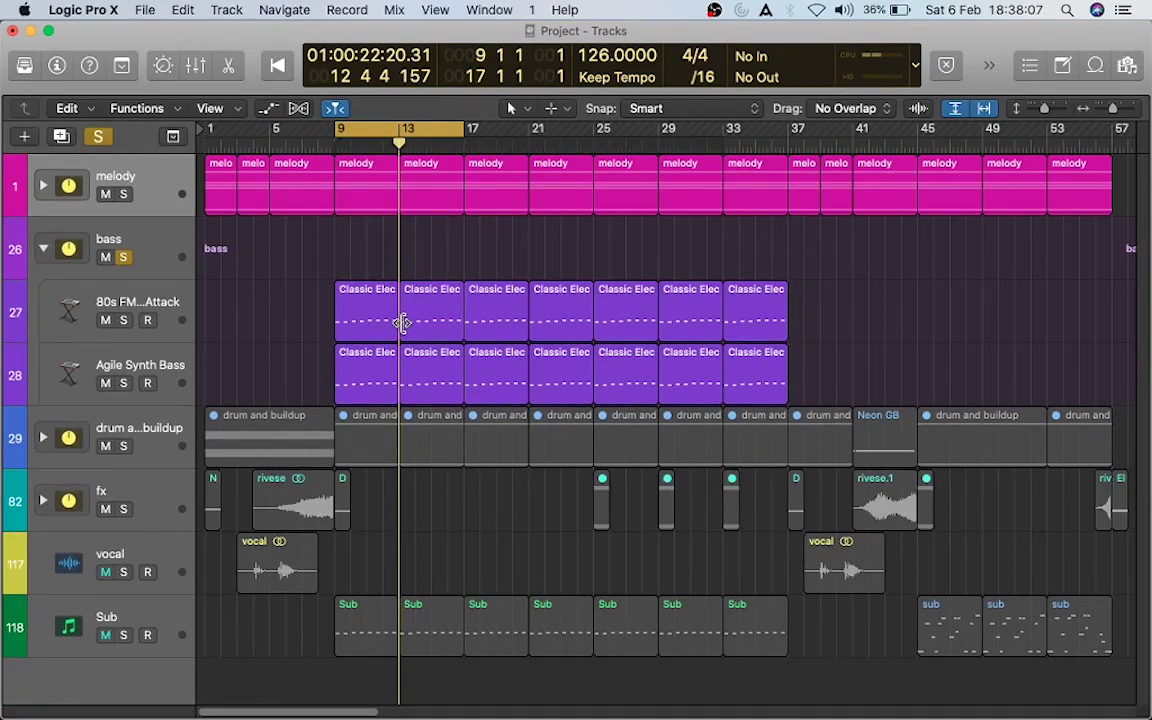
Step: Examine the 80s FM Bass Attack track's region at bar 9 in an enlarged Piano Roll while playing its cycled notes
double_click(401, 322)
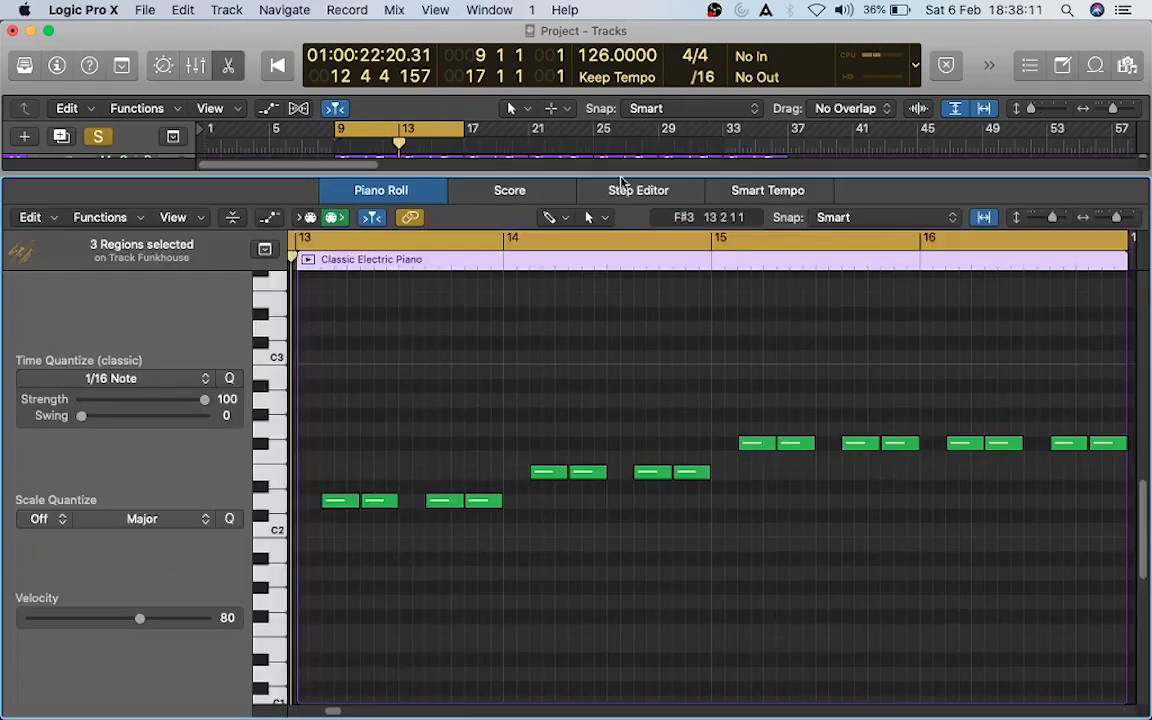
left_click_drag(632, 175, 522, 600)
left_click(360, 285)
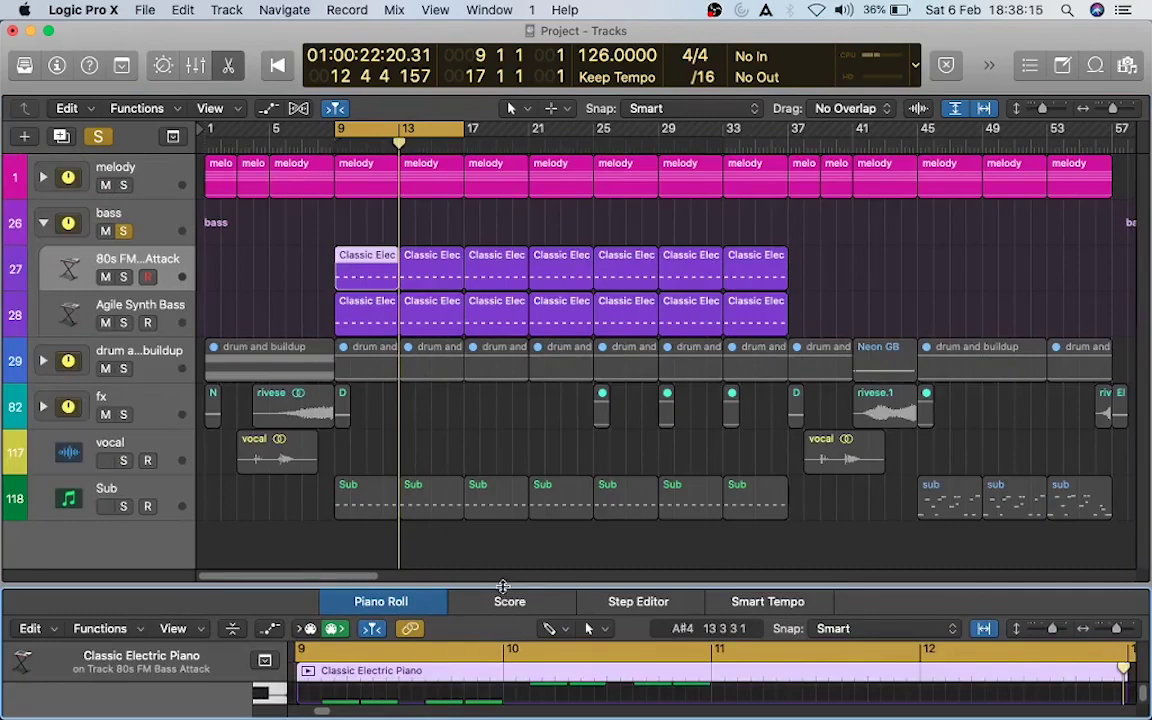
left_click_drag(502, 586, 502, 176)
scroll(1032, 518, "up", 5)
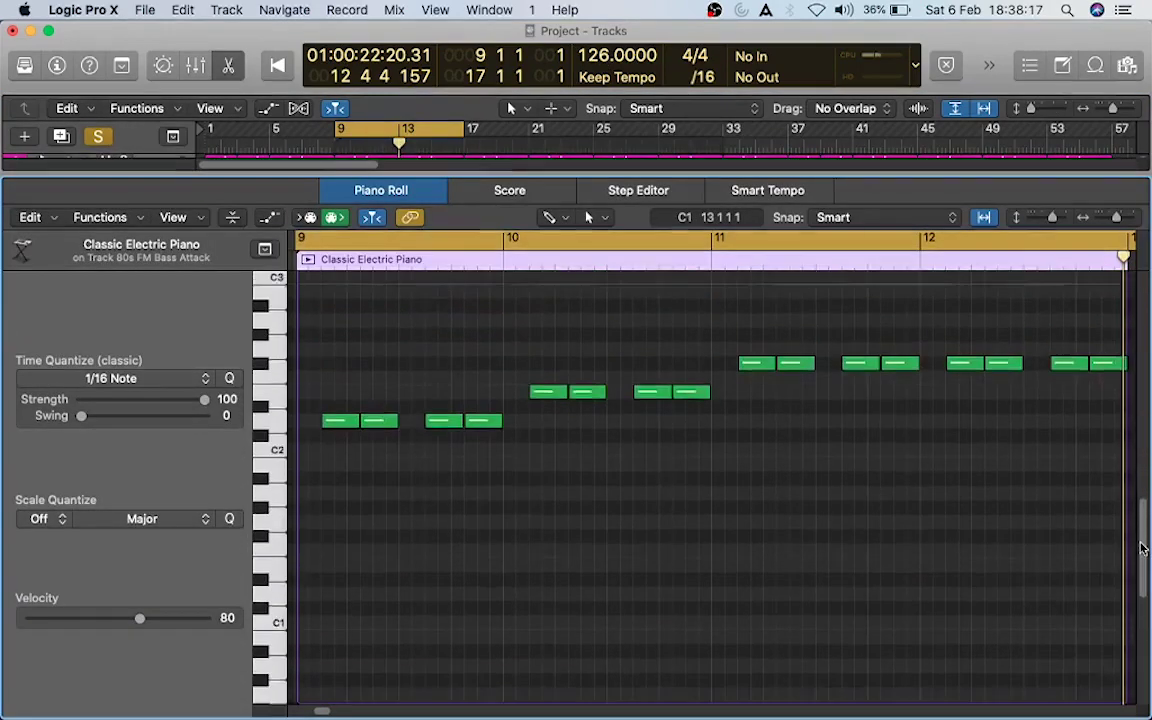
left_click(306, 261)
key("space")
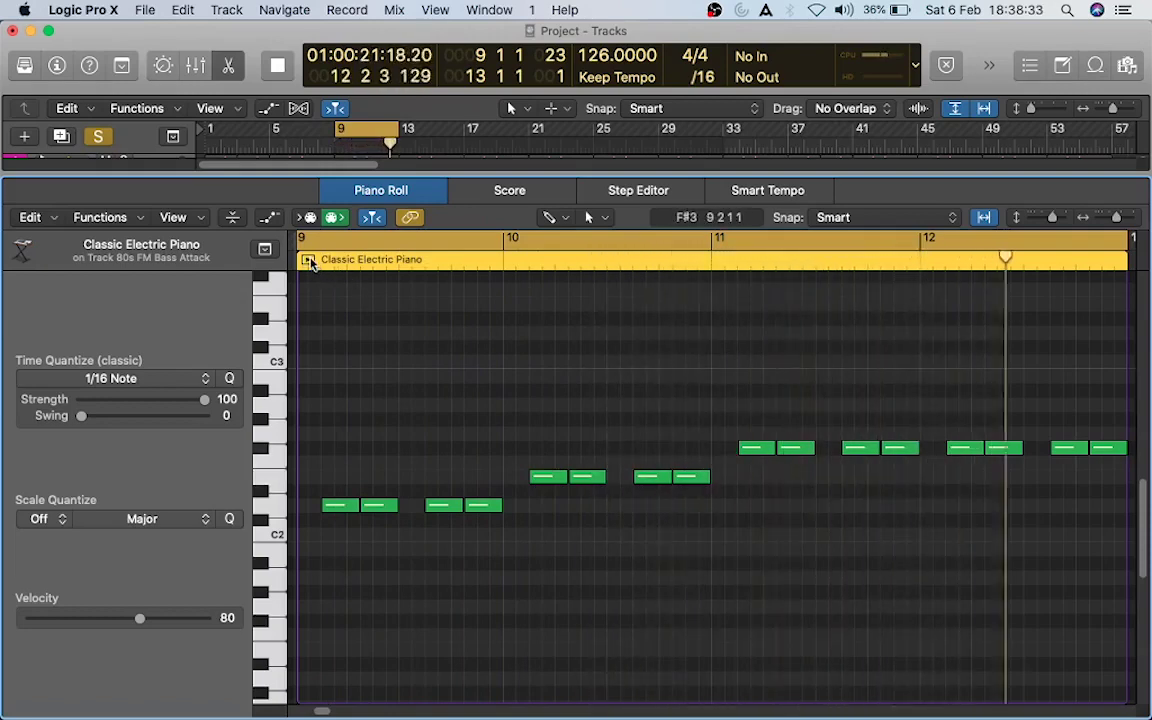
left_click(310, 260)
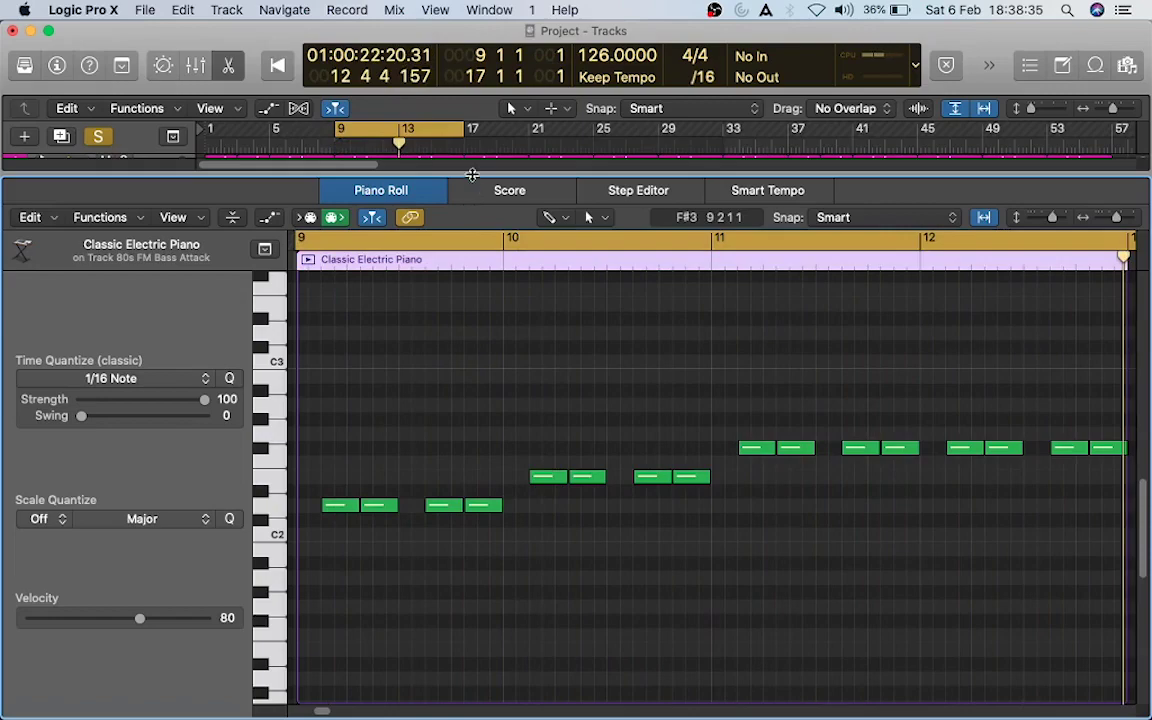
key("e")
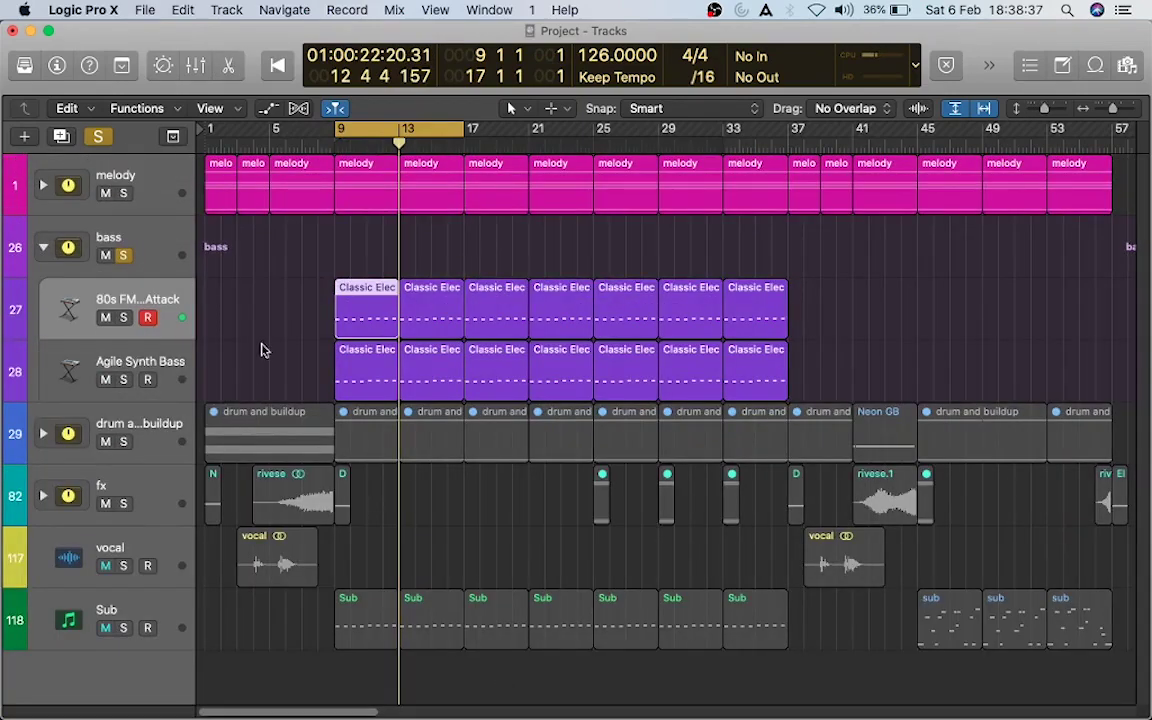
Step: Solo the Agile Synth Bass track instead of the bass stack and play bars 9 to 17 while examining its notes in the Piano Roll
left_click(147, 373)
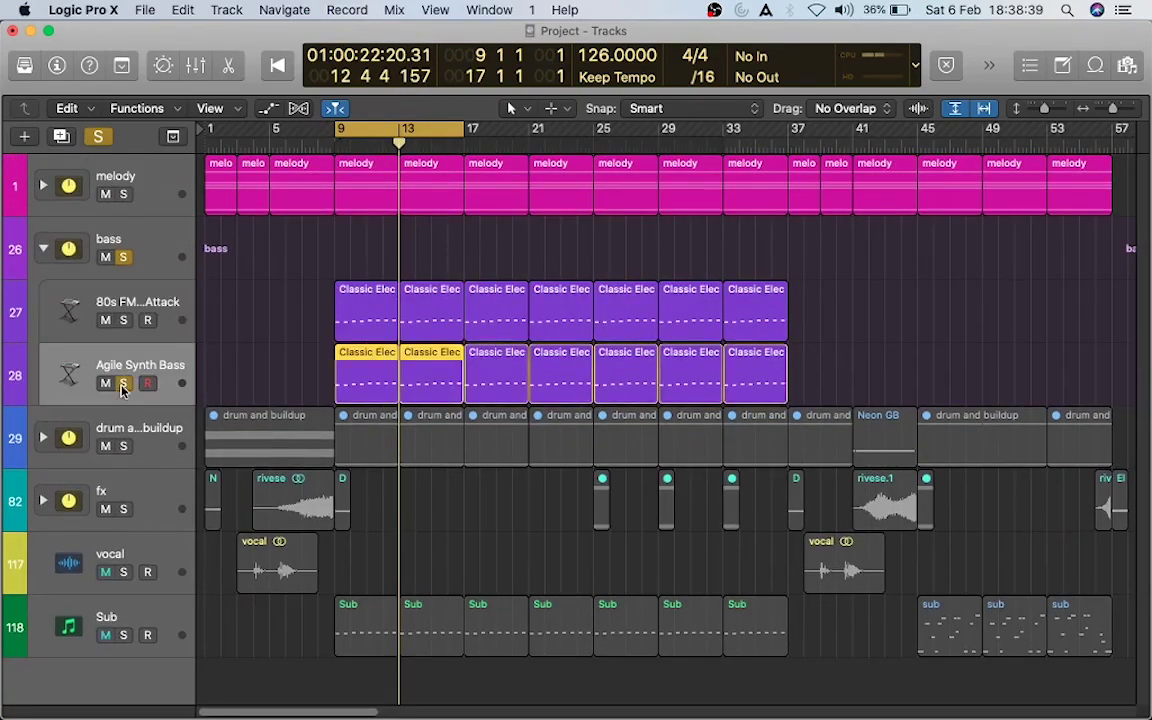
left_click(124, 259)
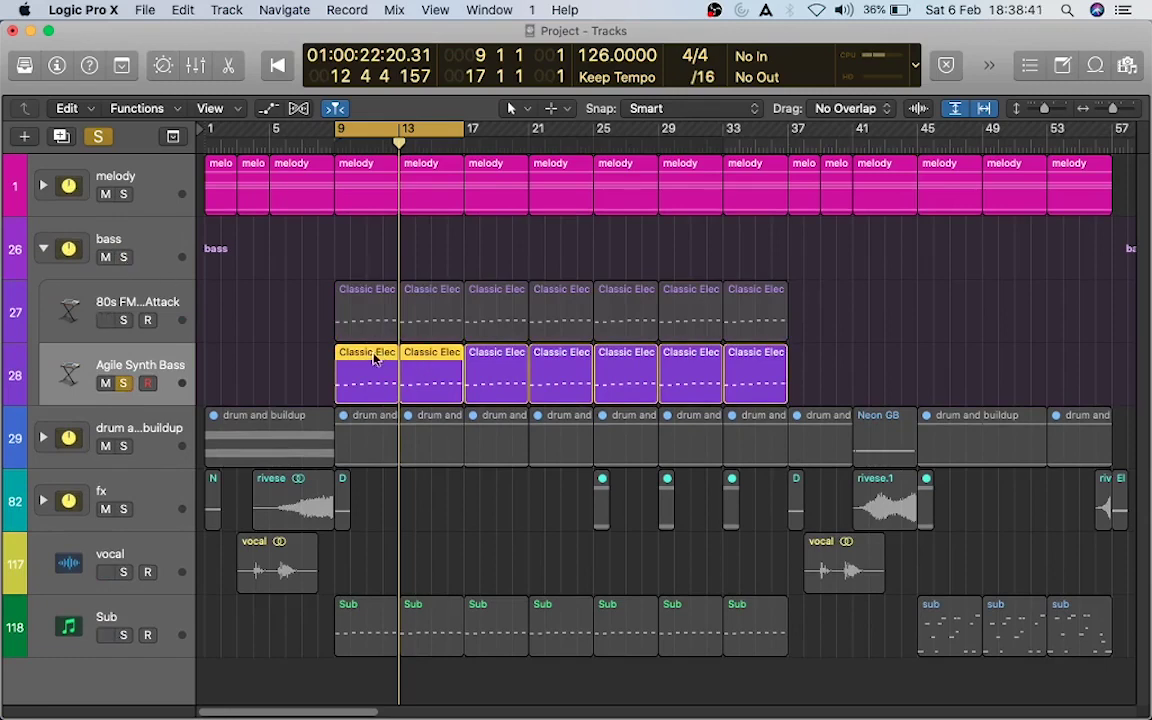
left_click(230, 68)
key("space")
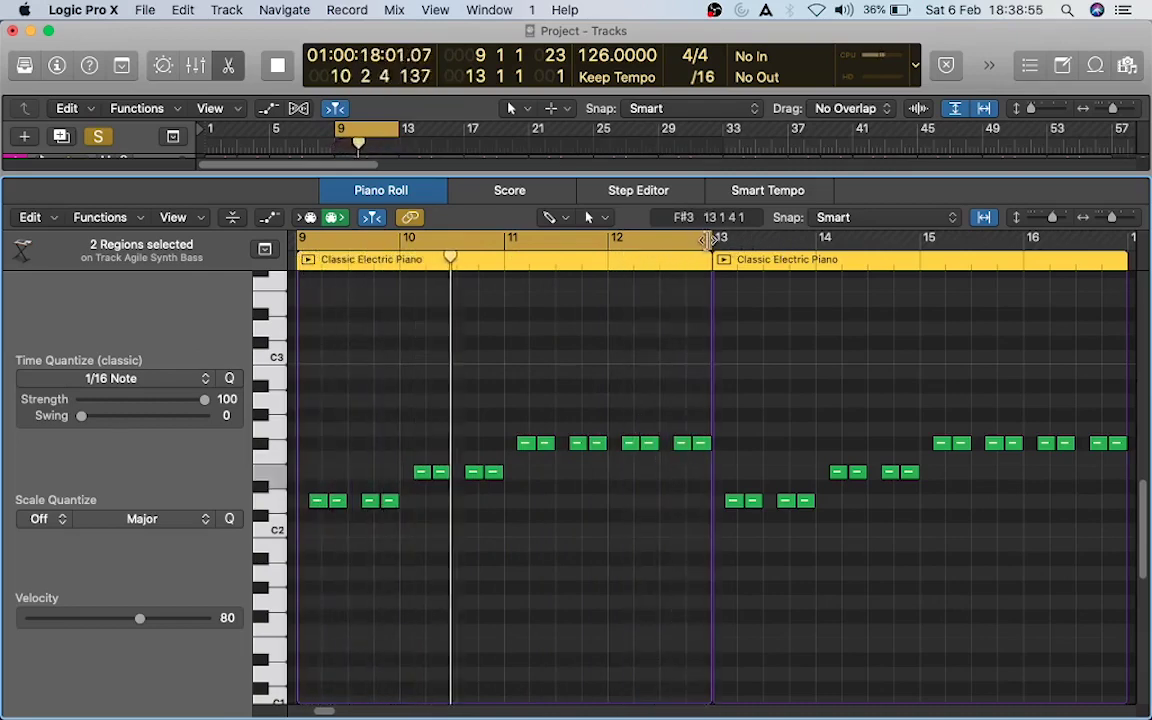
left_click_drag(712, 240, 1126, 260)
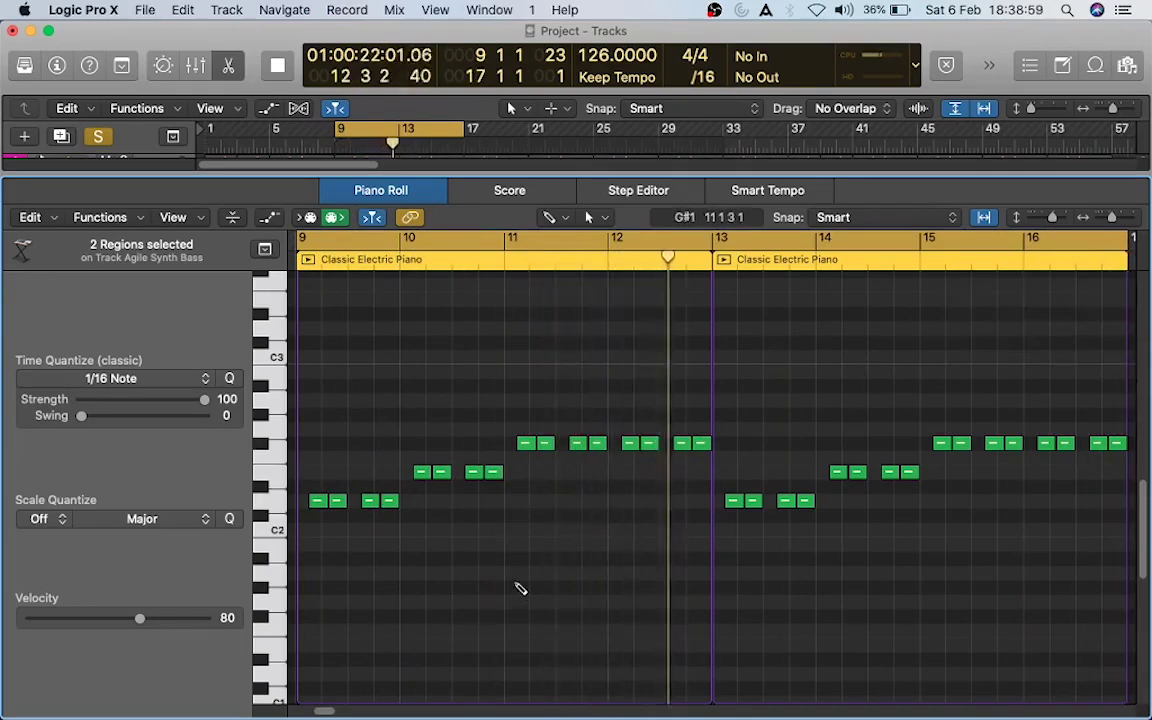
key("space")
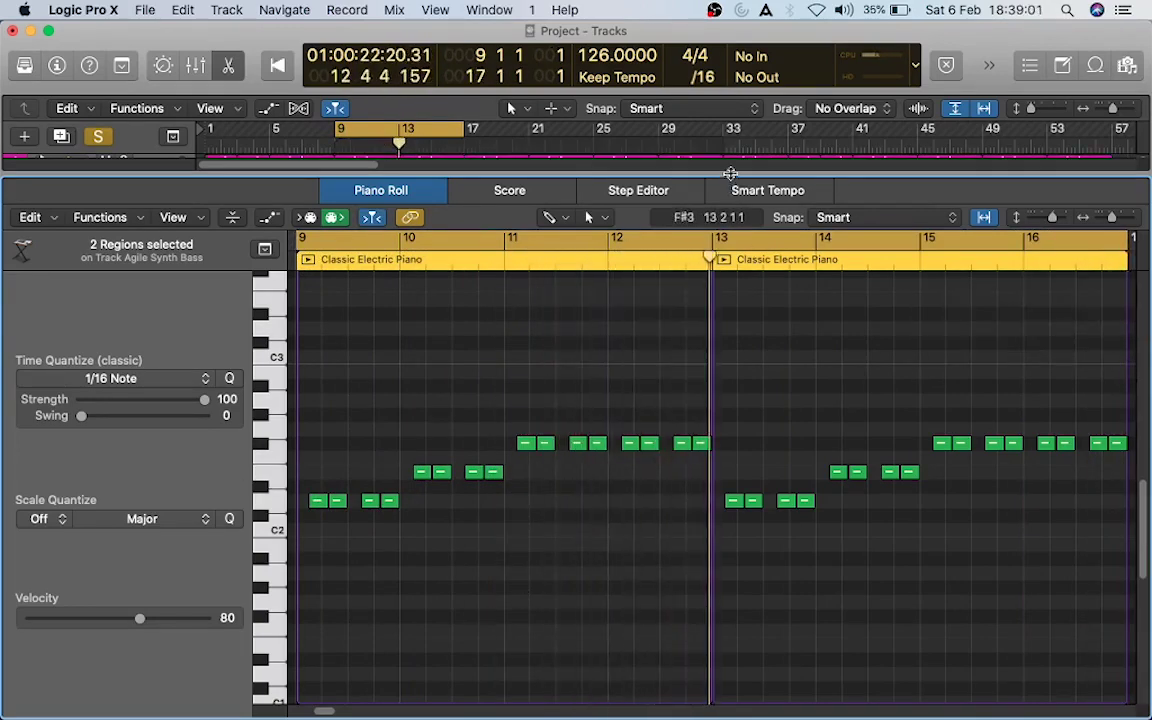
key("p")
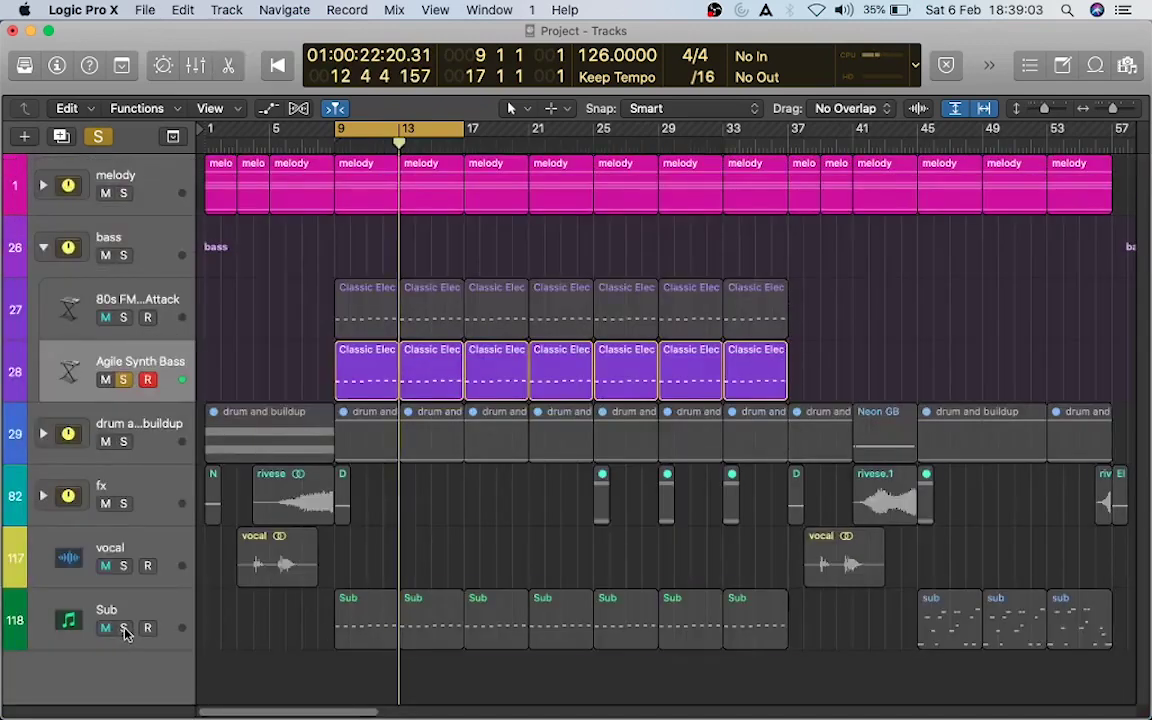
Step: Solo the Sub track instead of Agile Synth Bass and play its bars 9 to 17 while examining the notes in the Piano Roll
left_click(124, 629)
left_click(122, 383)
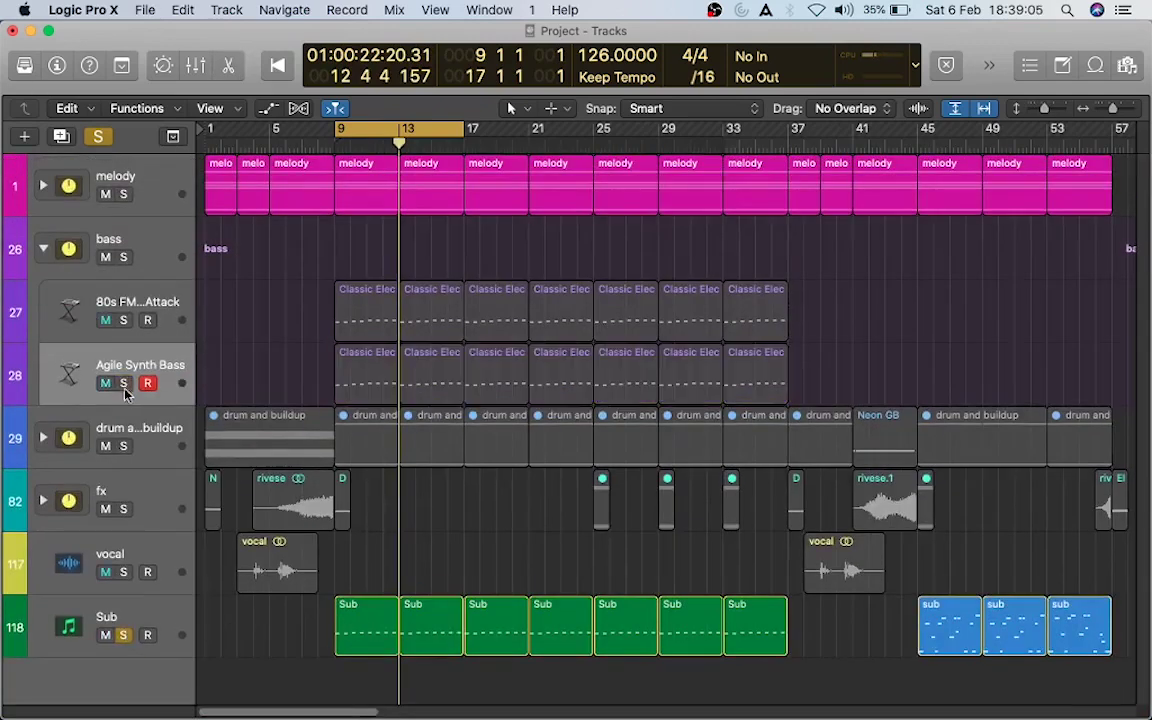
left_click(160, 610)
left_click(233, 66)
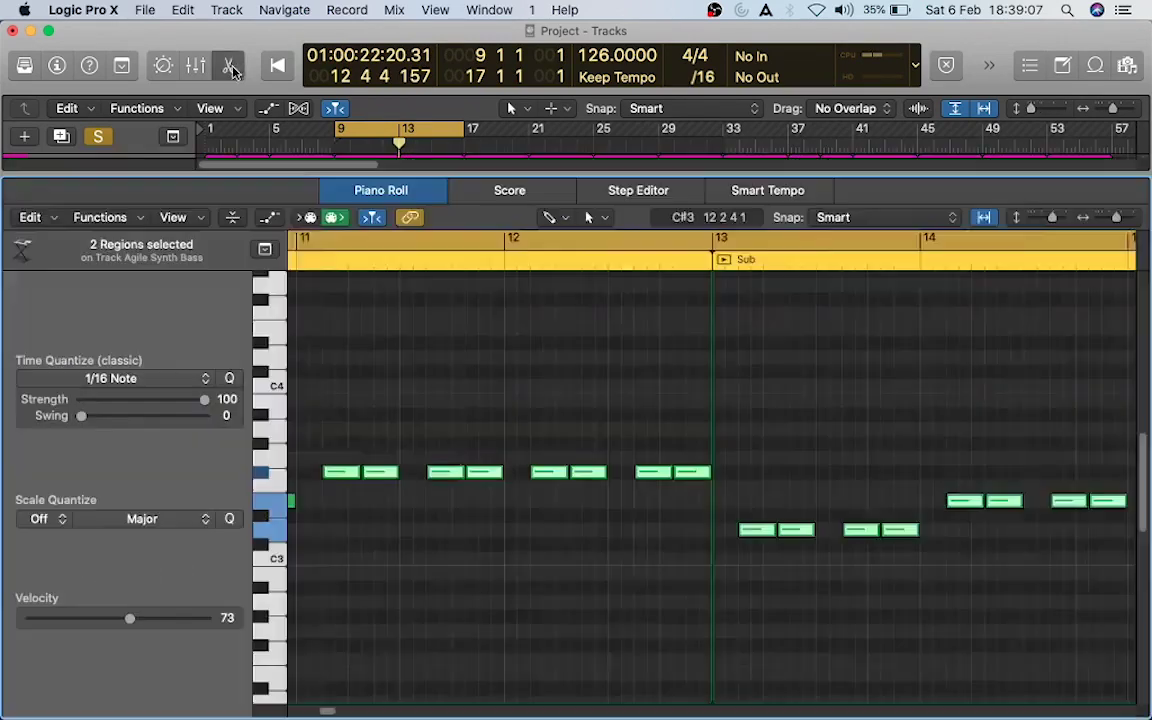
key("space")
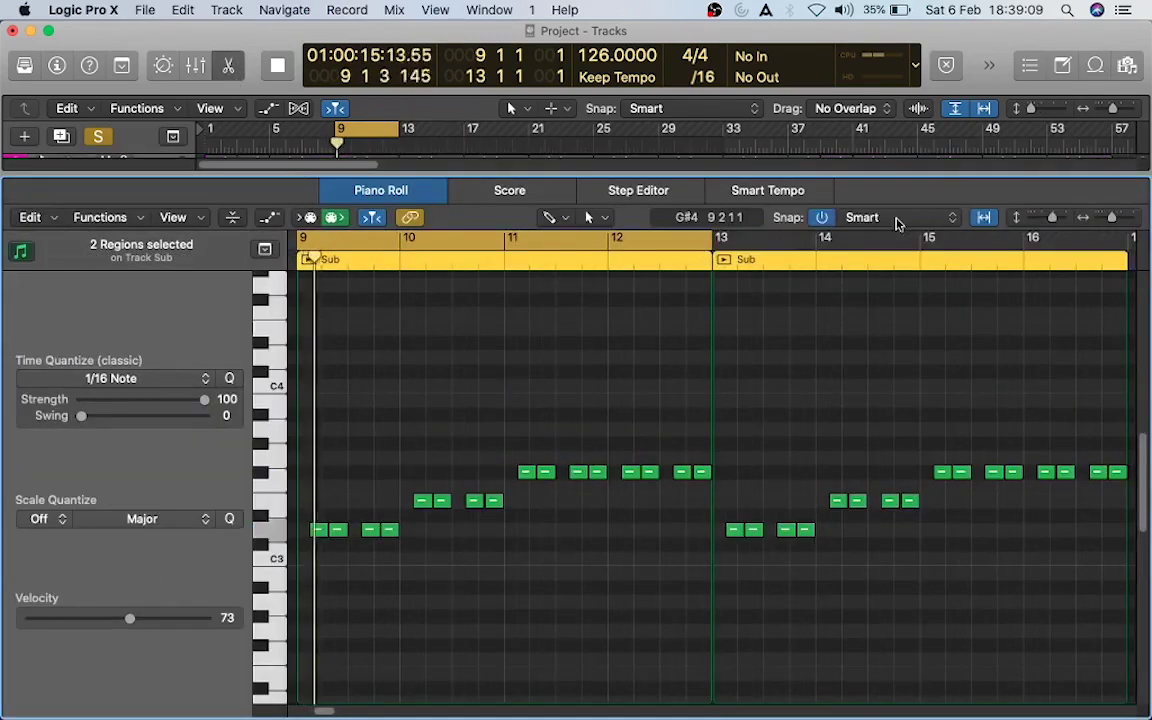
left_click_drag(713, 251, 1124, 255)
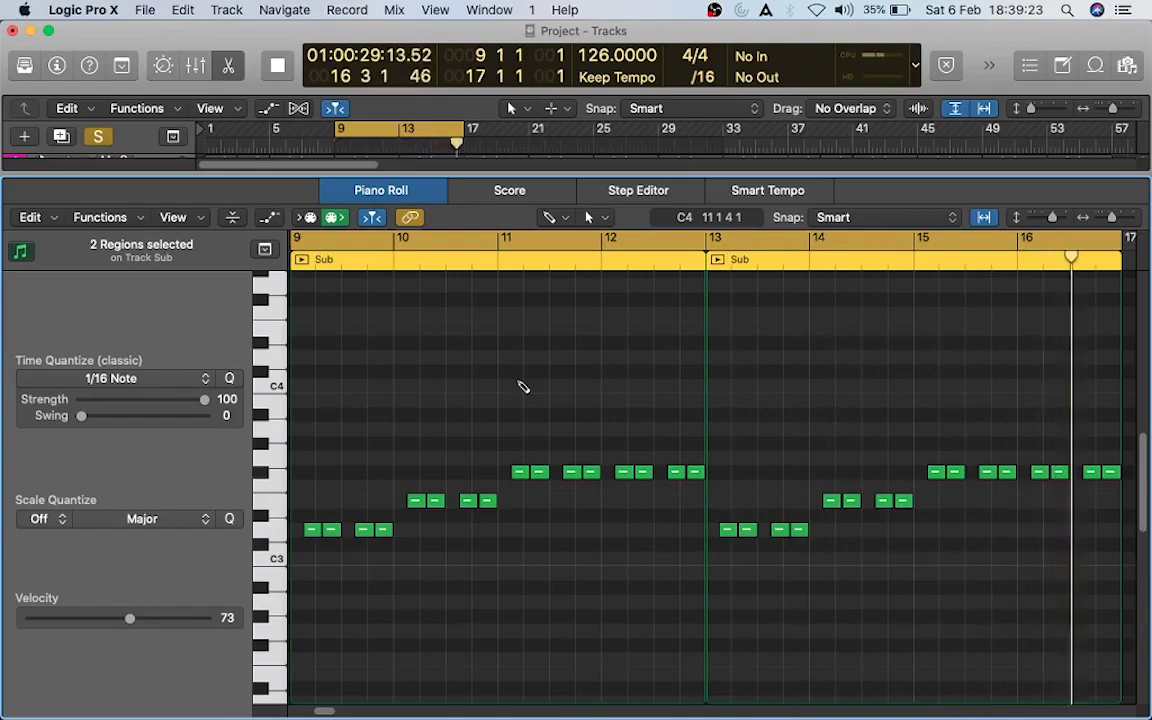
key("space")
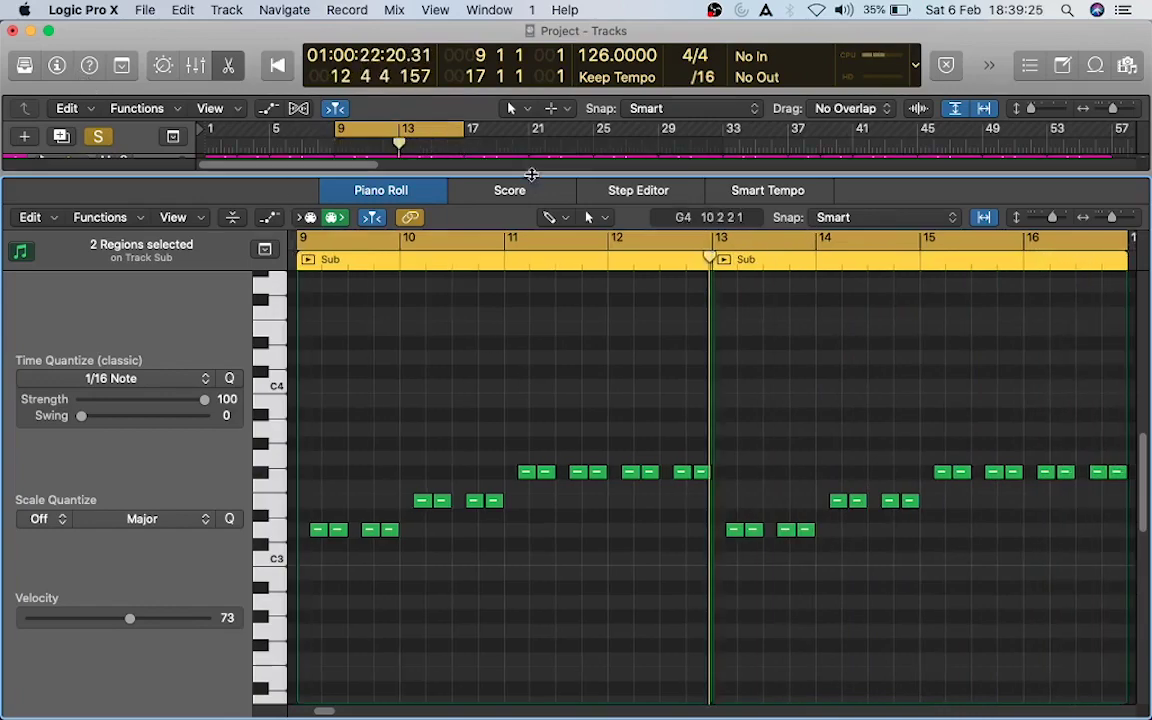
Step: Close the Piano Roll and check the Sub track's channel strip in the Inspector
left_click_drag(533, 175, 533, 590)
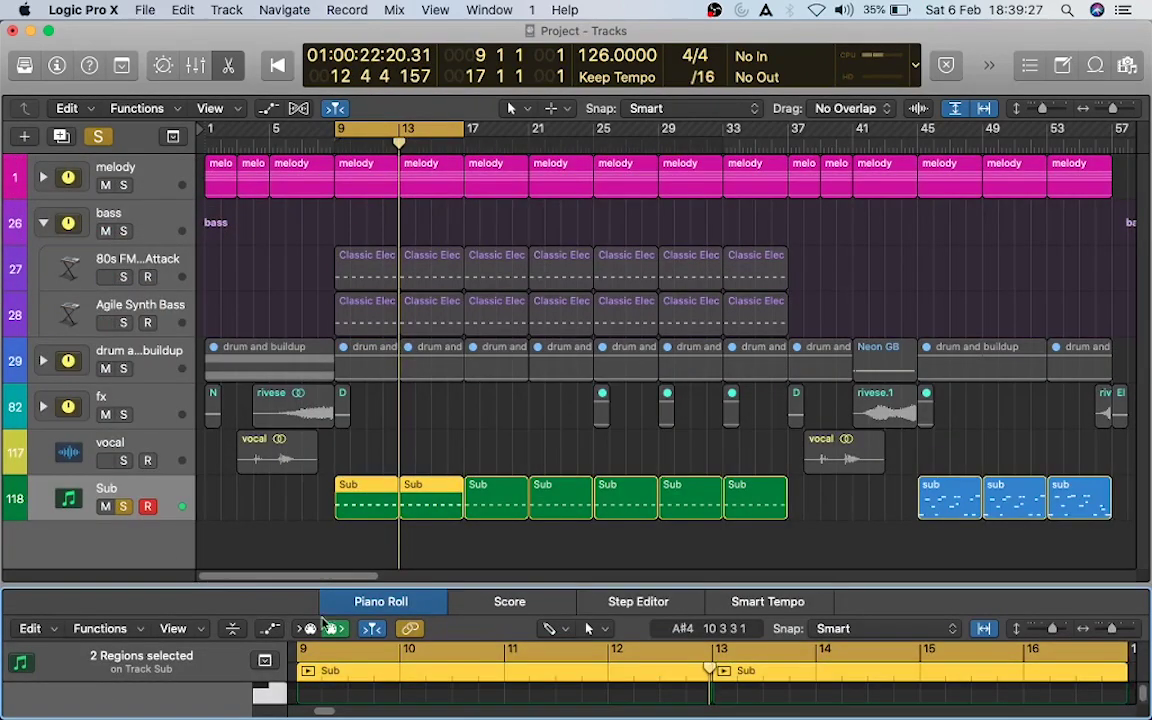
key("p")
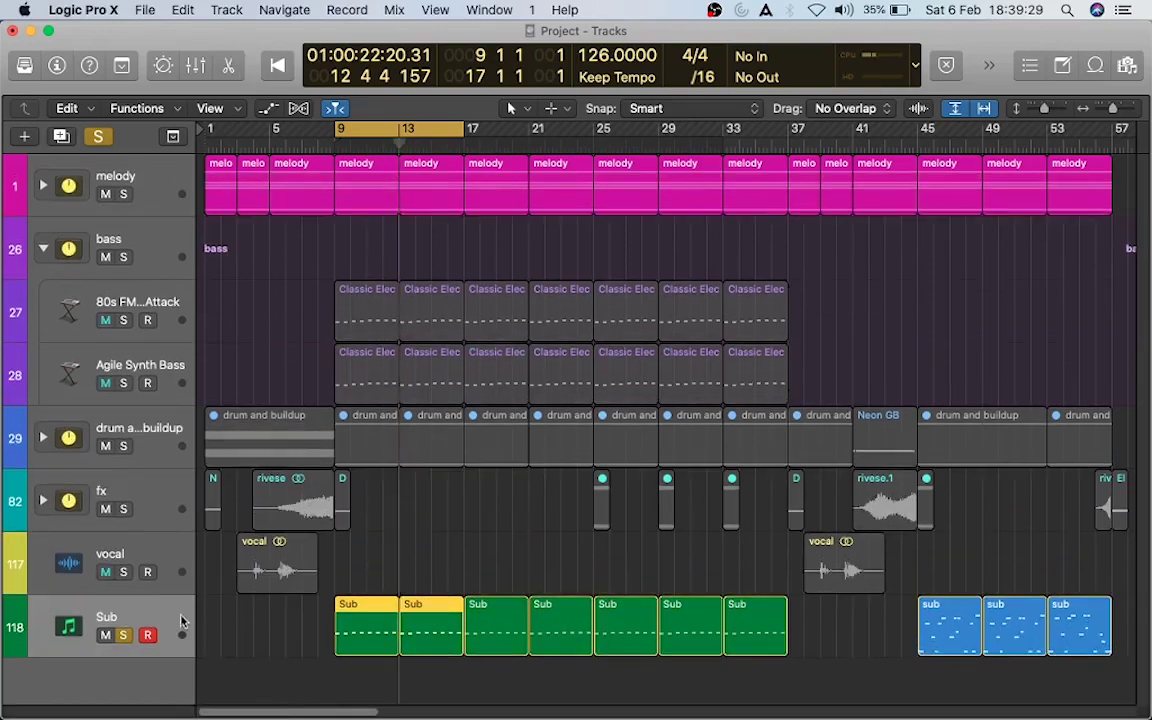
left_click(57, 66)
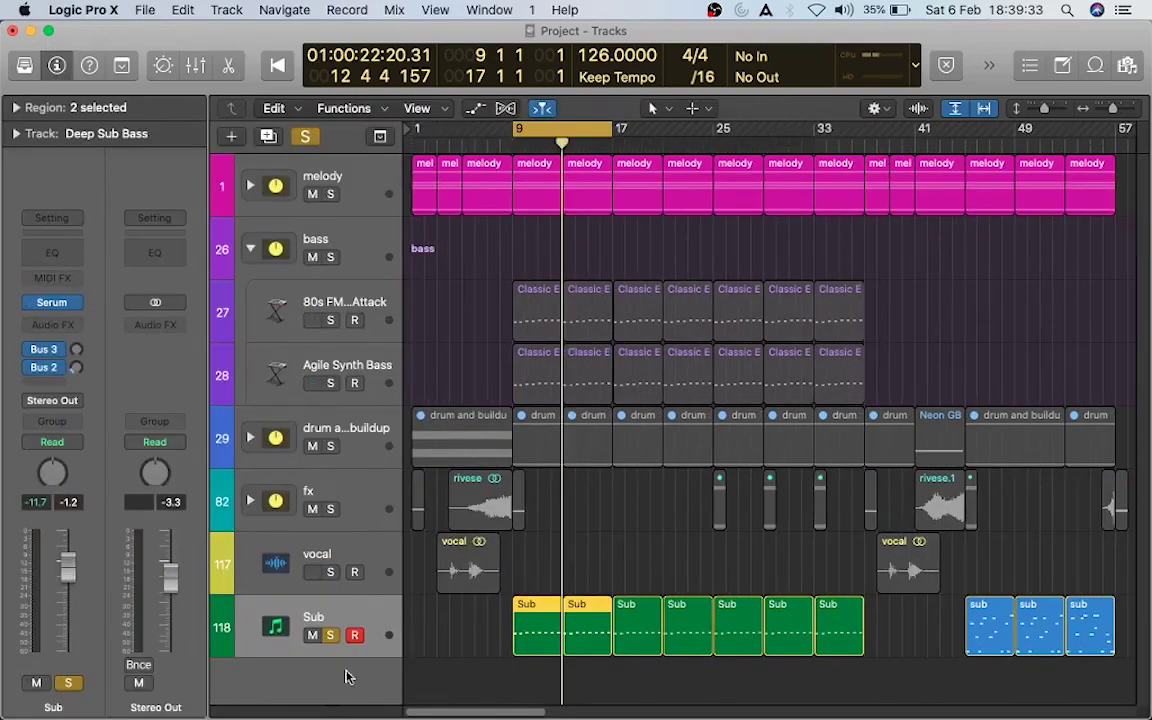
left_click(57, 66)
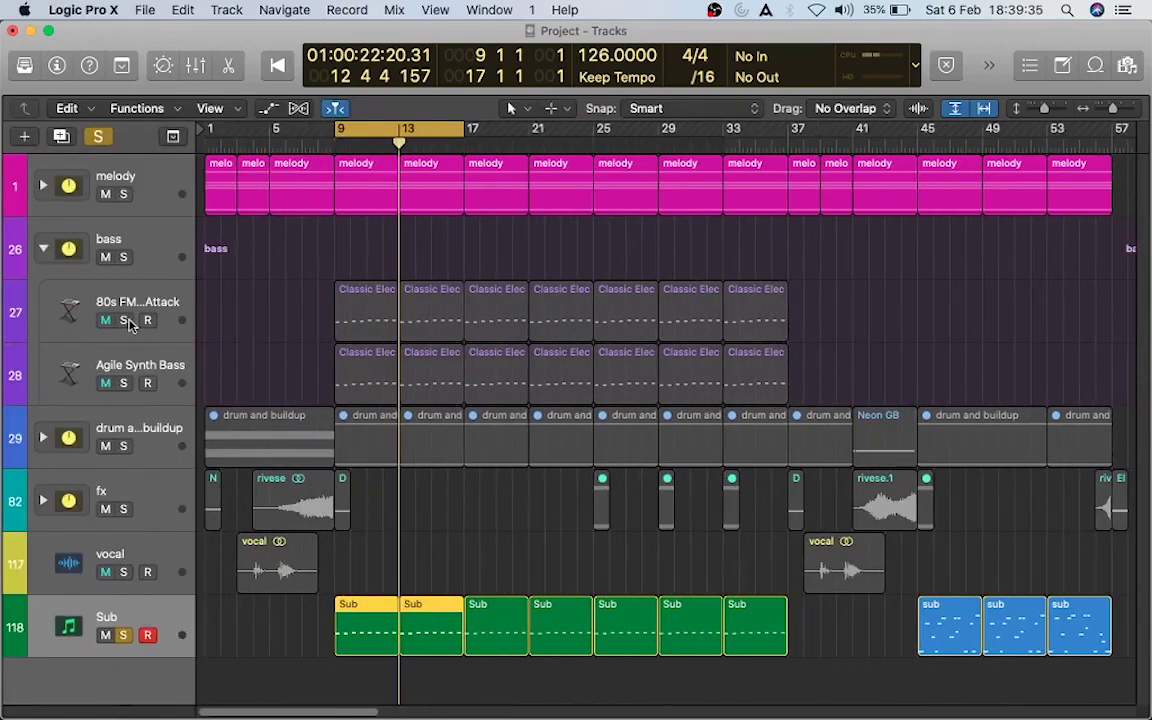
Step: Collapse the bass stack and clear all track solos
left_click(125, 321)
left_click(44, 252)
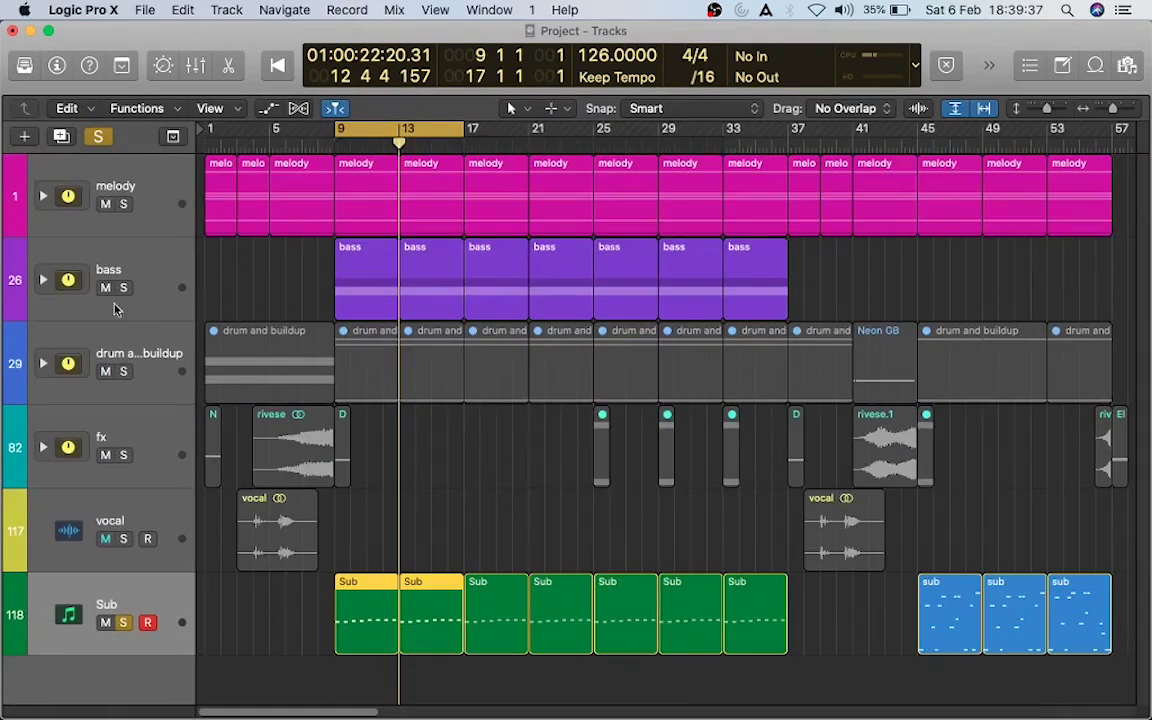
left_click(104, 139)
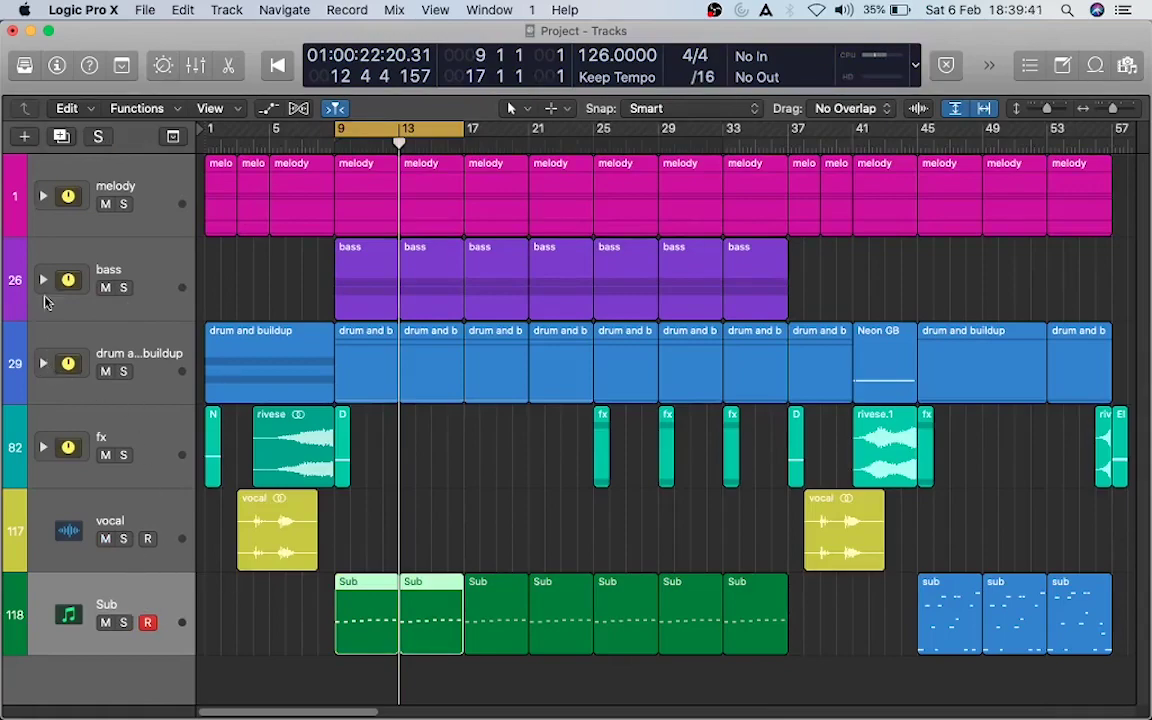
Step: Solo track 30 in the drum and buildup stack and show its Dub Smash kick notes in an enlarged Piano Roll
left_click(44, 365)
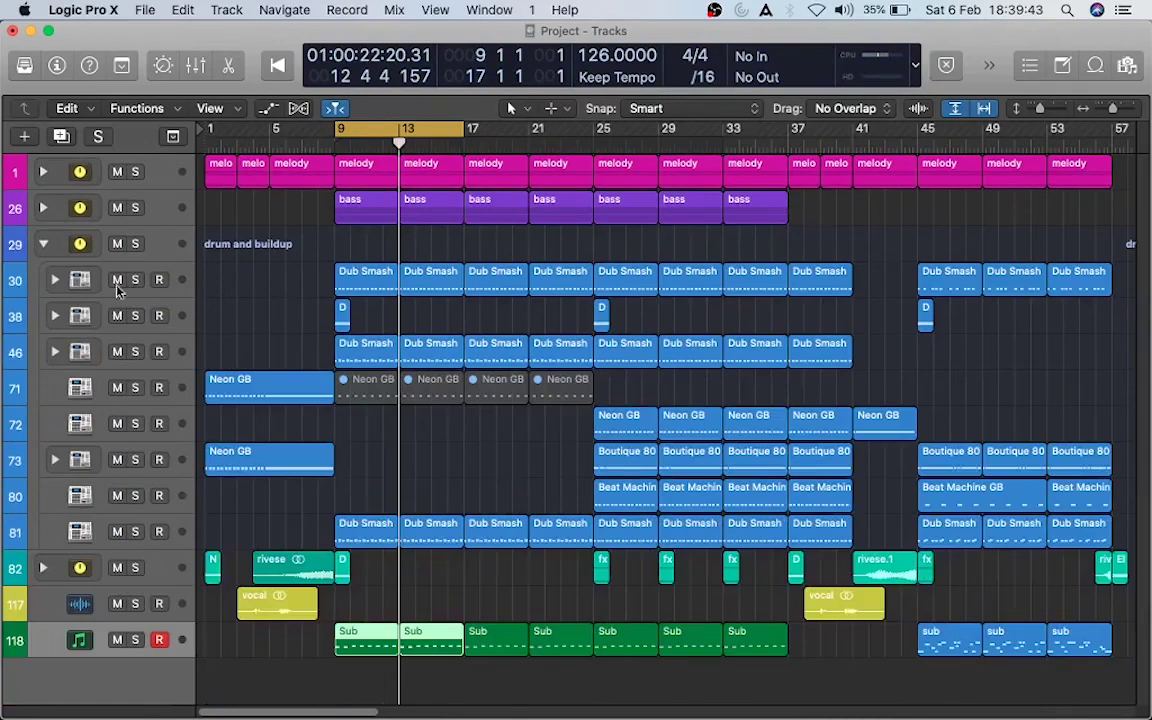
left_click(135, 280)
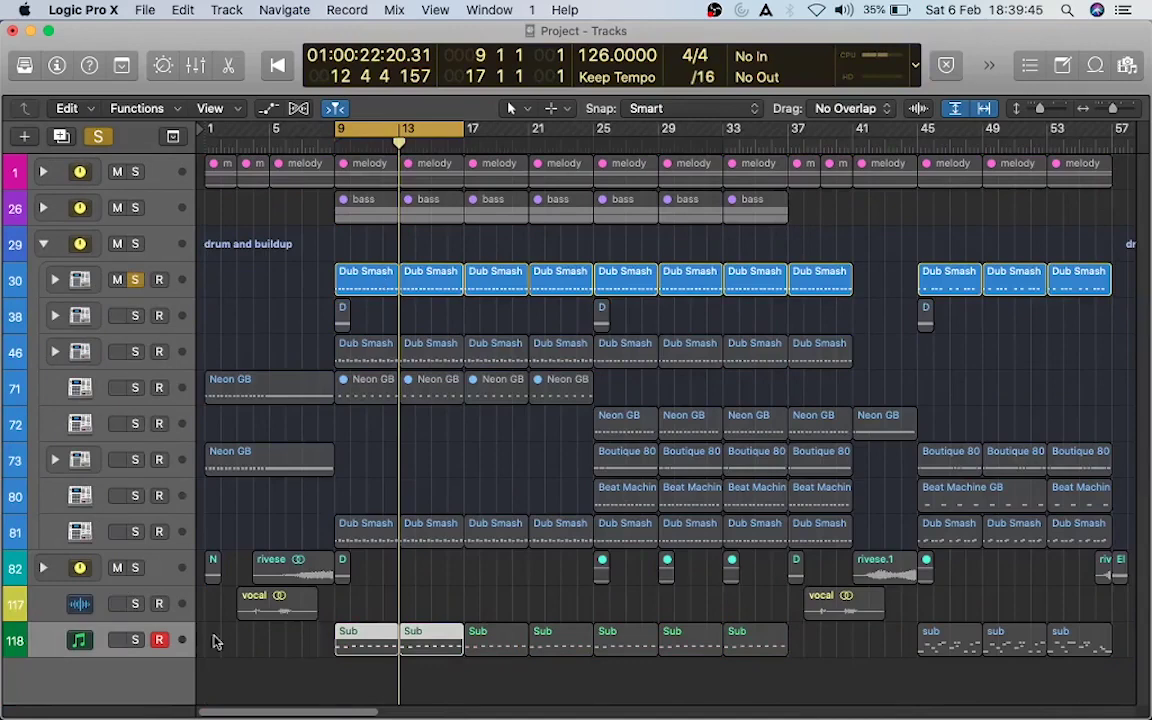
left_click(182, 276)
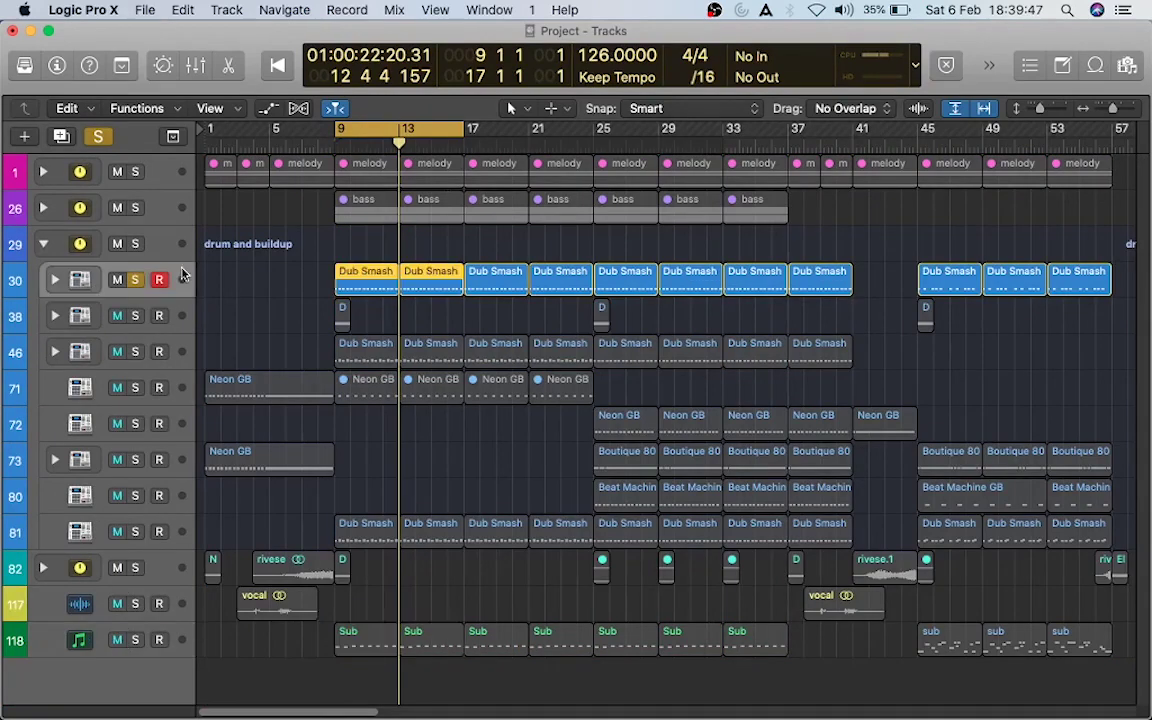
double_click(367, 277)
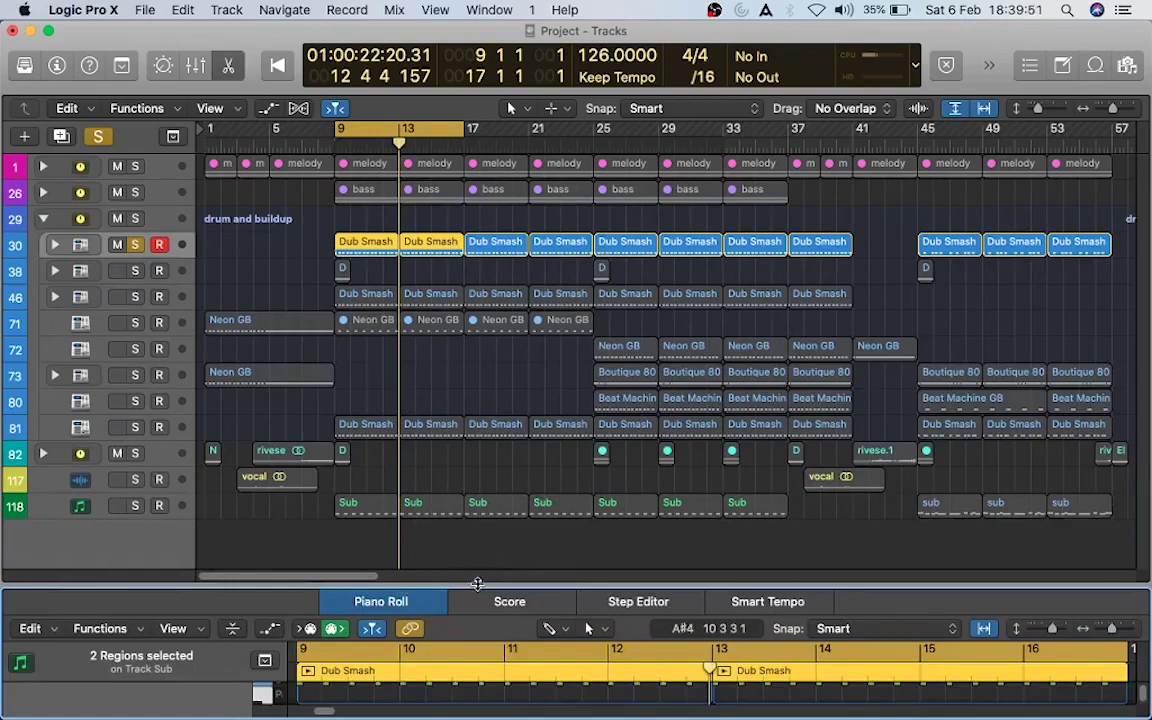
left_click_drag(520, 628, 480, 215)
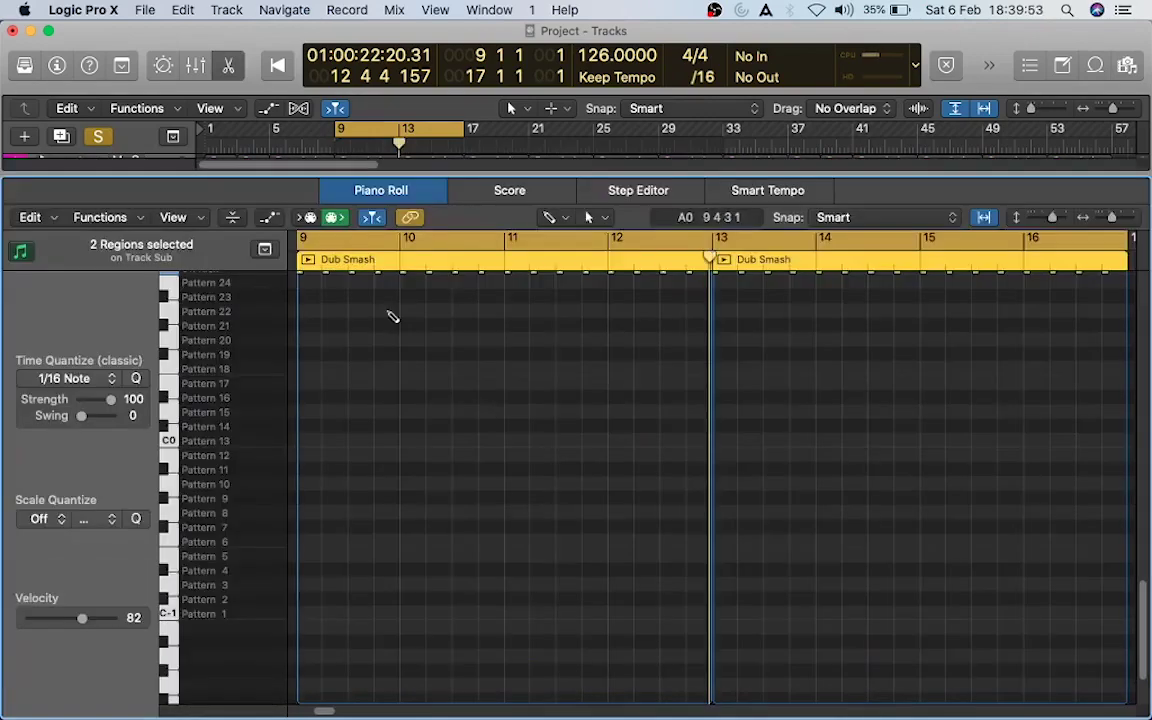
scroll(1141, 620, "up", 5)
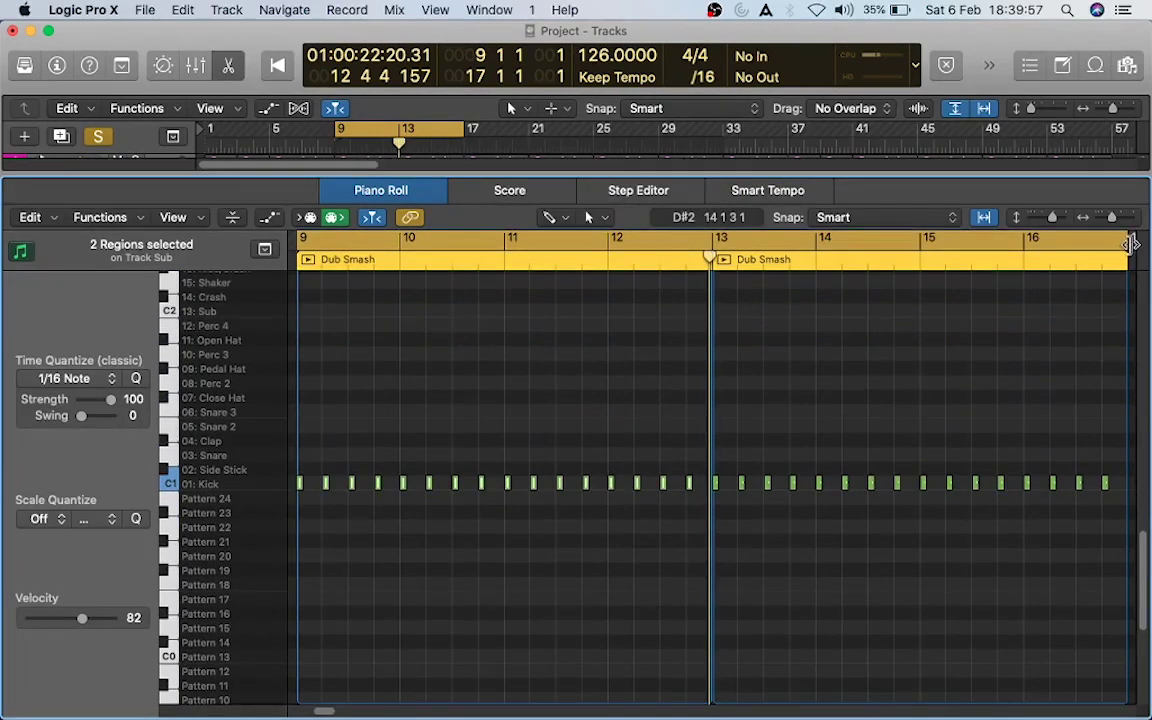
Step: Set the cycle range to bars 9 to 13 and play track 30's kick pattern, closing the Piano Roll when done
left_click_drag(1130, 244, 710, 253)
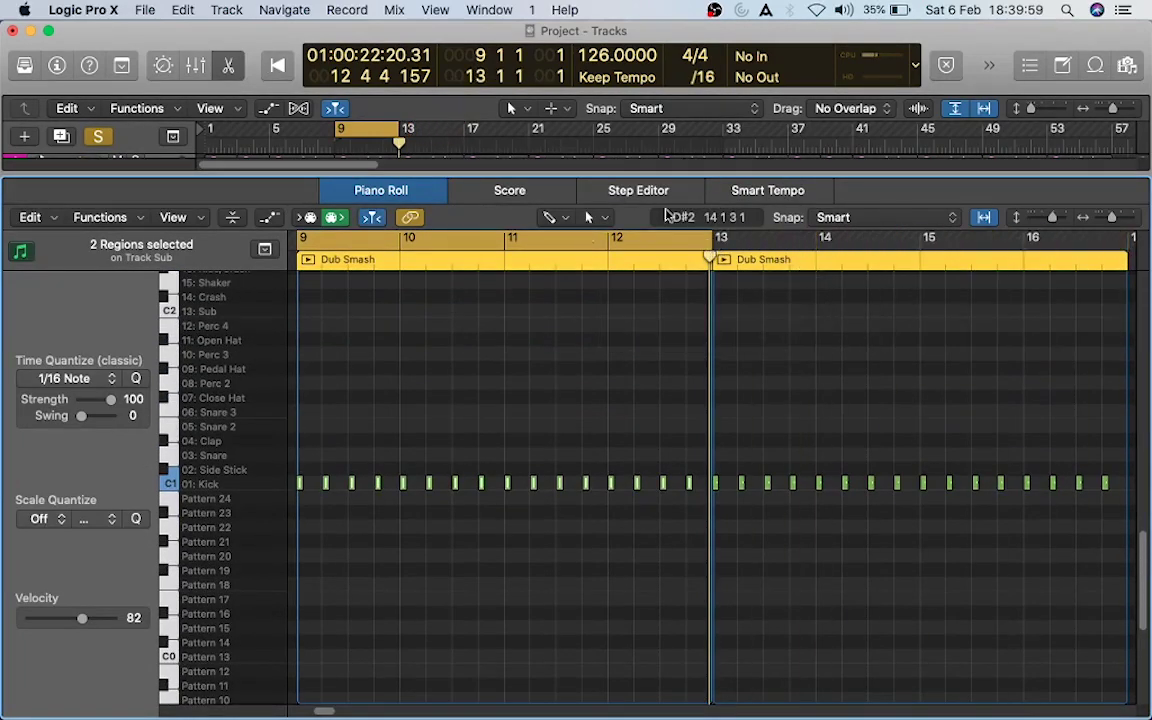
key("space")
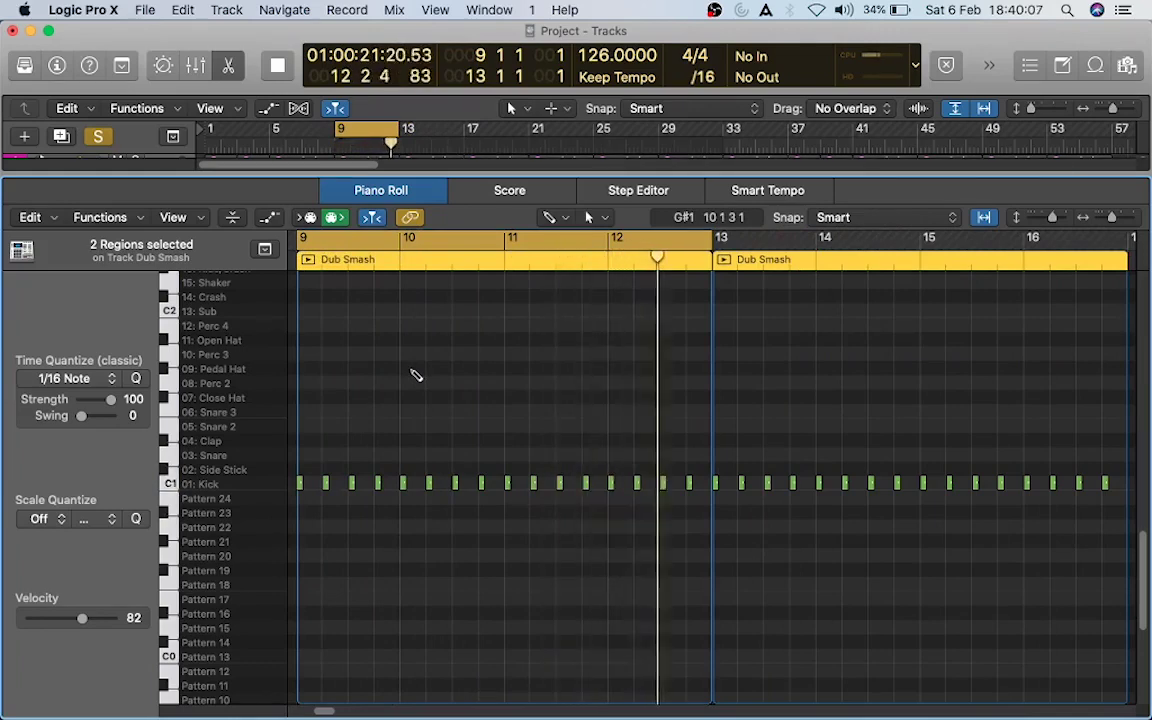
key("space")
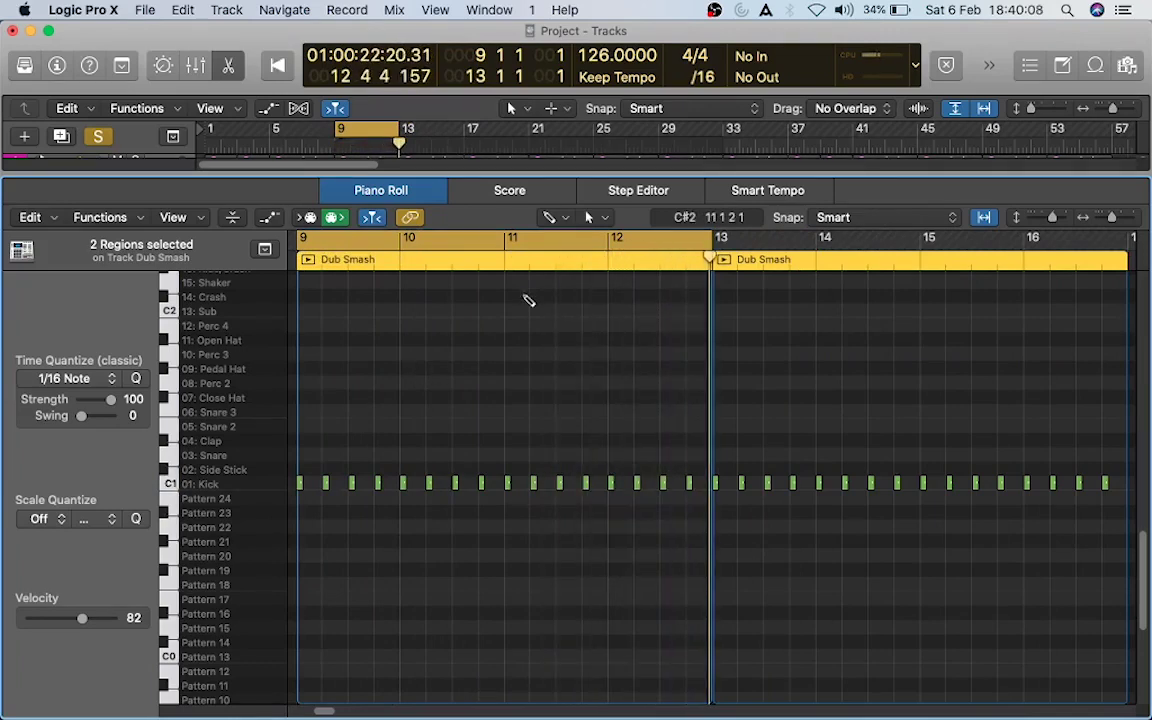
left_click(230, 66)
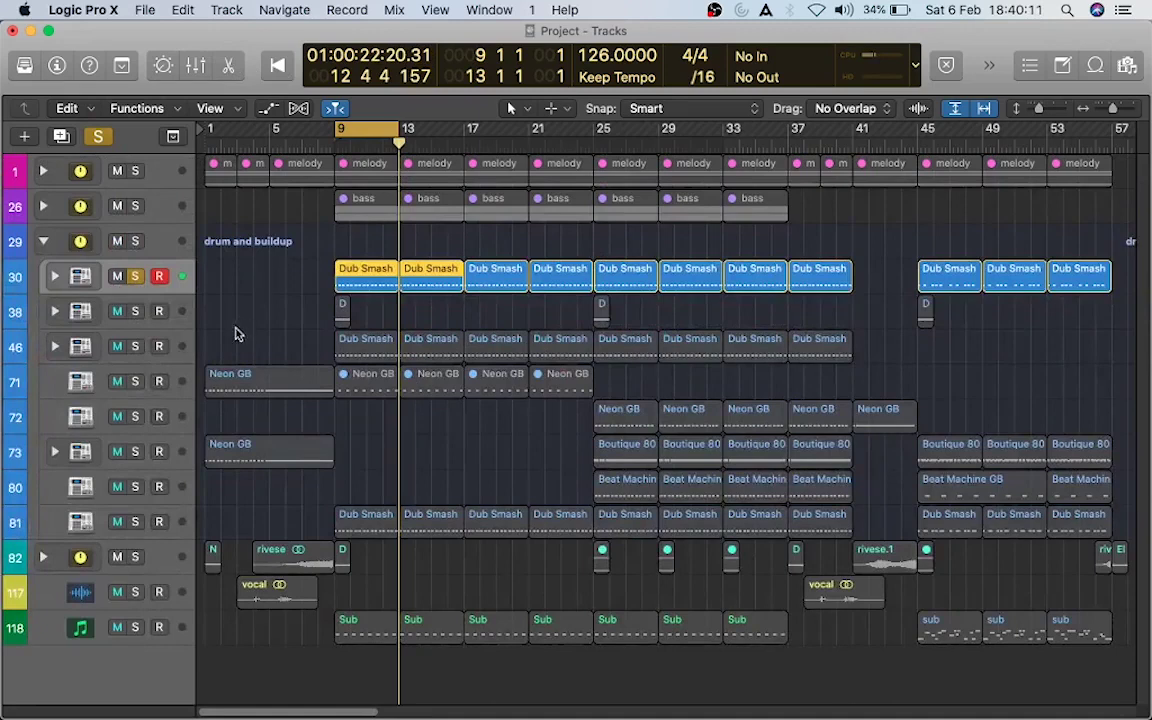
Step: Move the solo from track 30 to track 38 in the drum and buildup stack and start playback
left_click(170, 318)
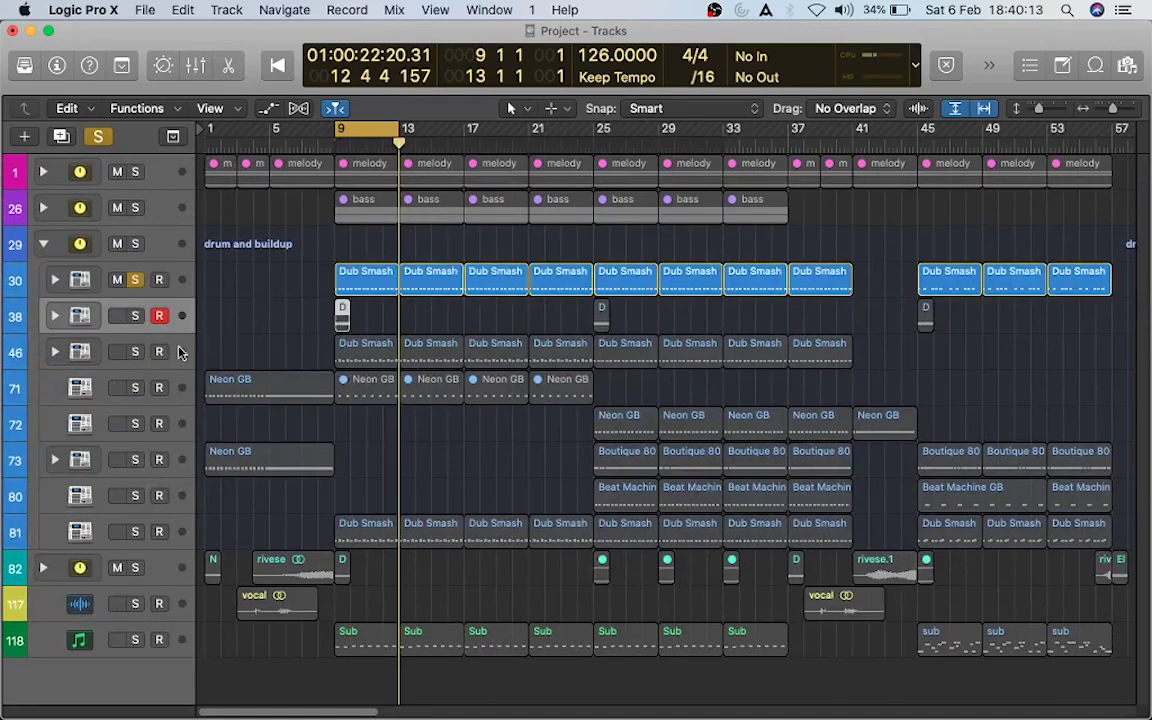
left_click(137, 282)
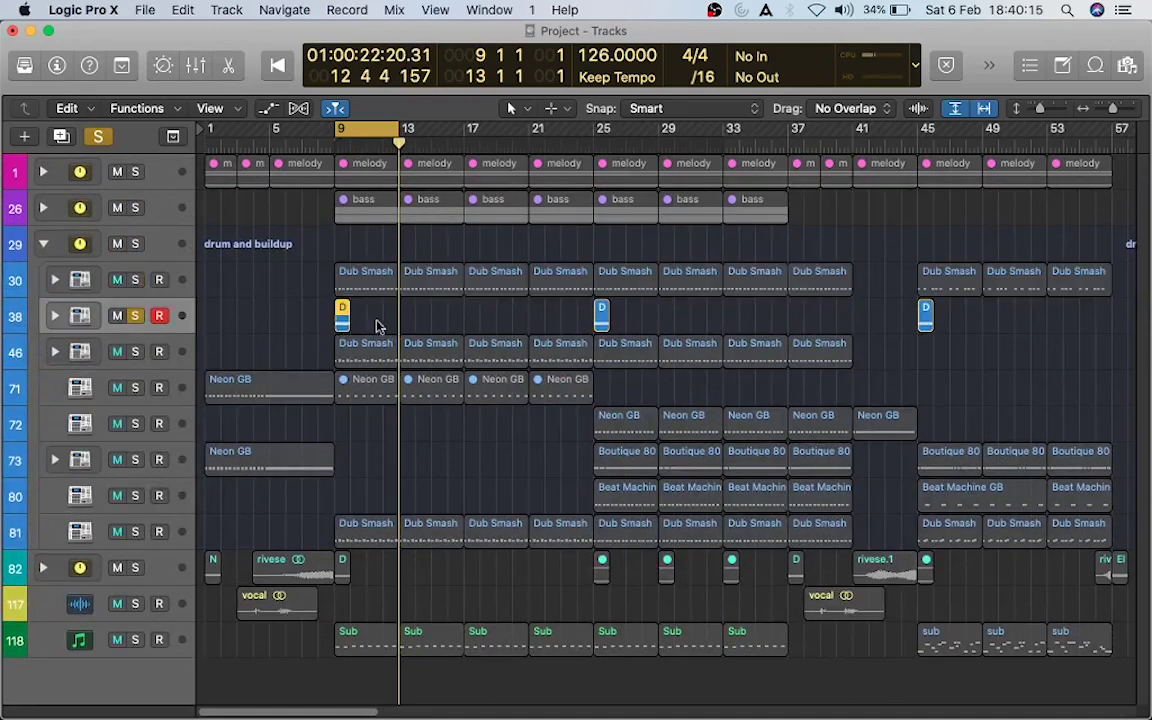
key("space")
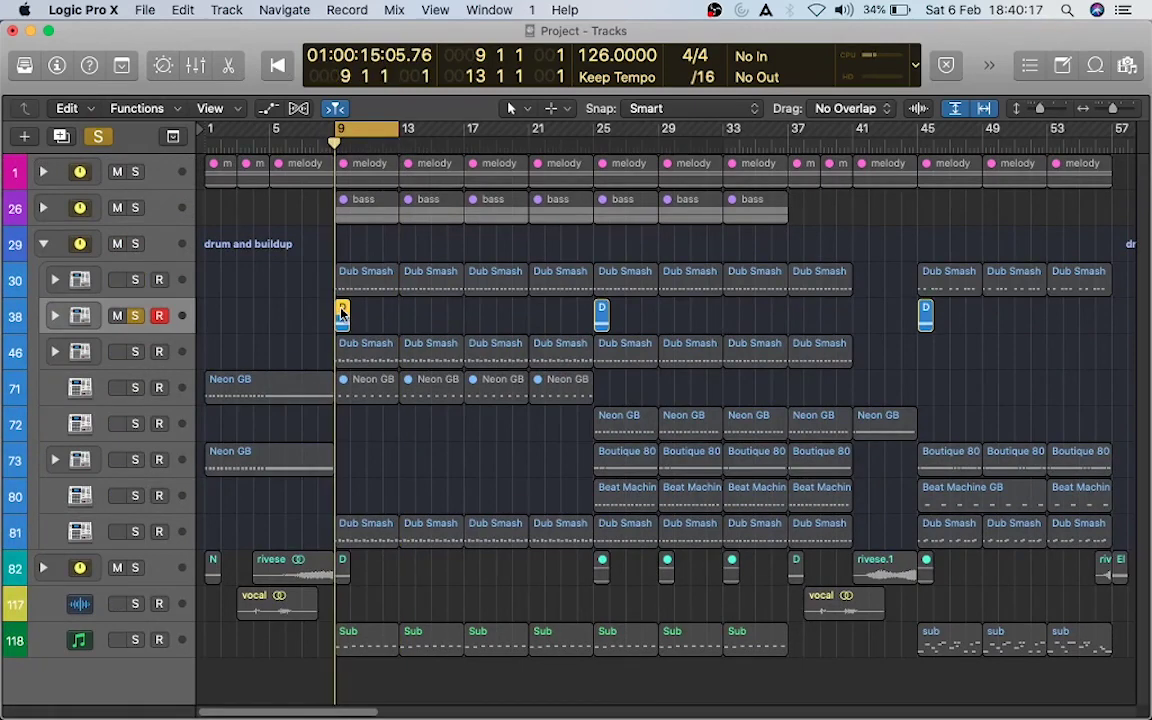
Step: Show and play track 38's crash and cymbal notes at bar 9 in the Piano Roll, closing the editor when done
double_click(341, 312)
left_click(308, 261)
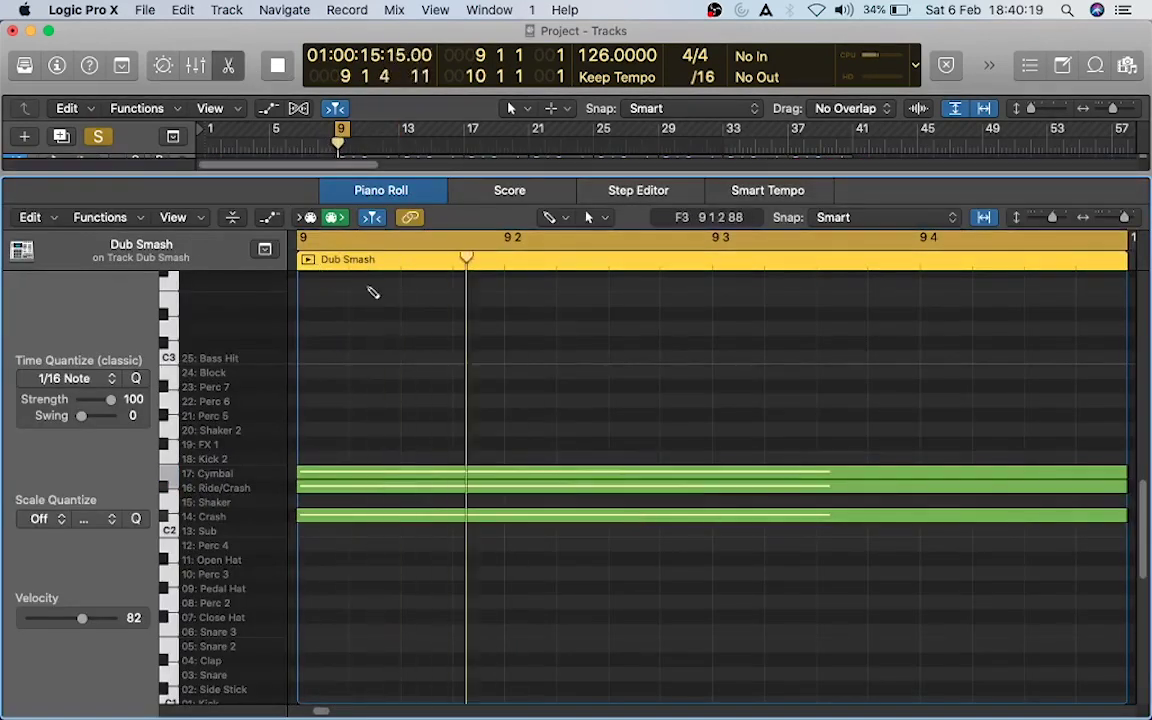
key("space")
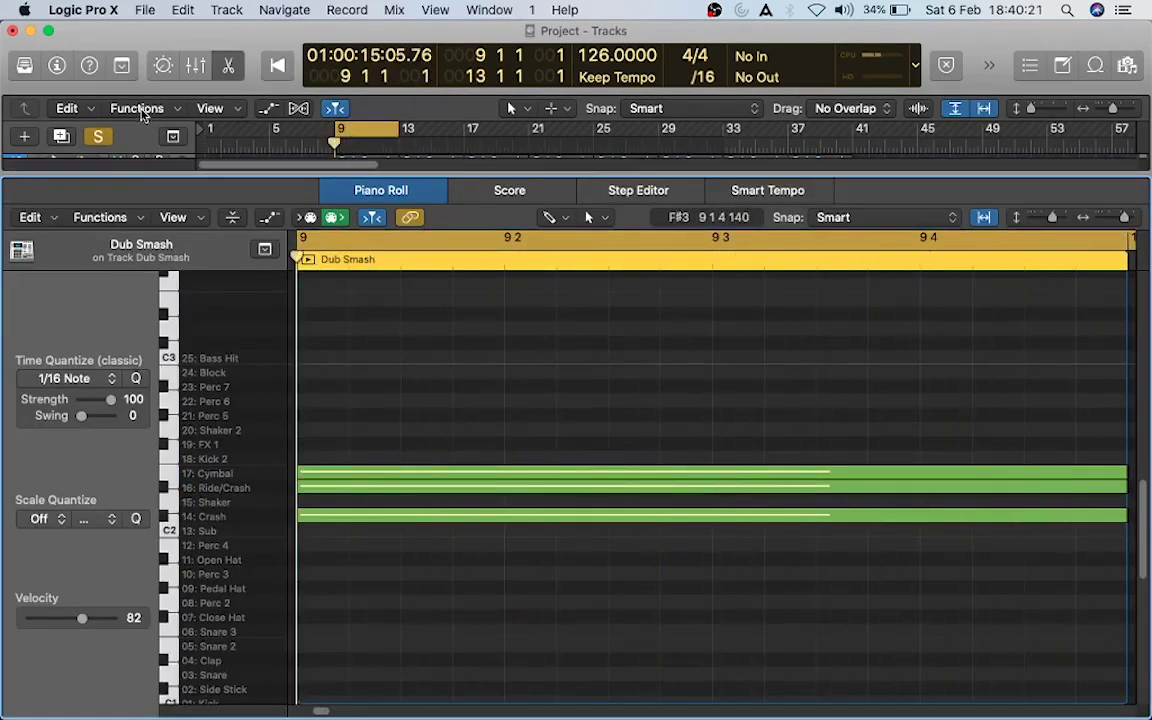
left_click(226, 66)
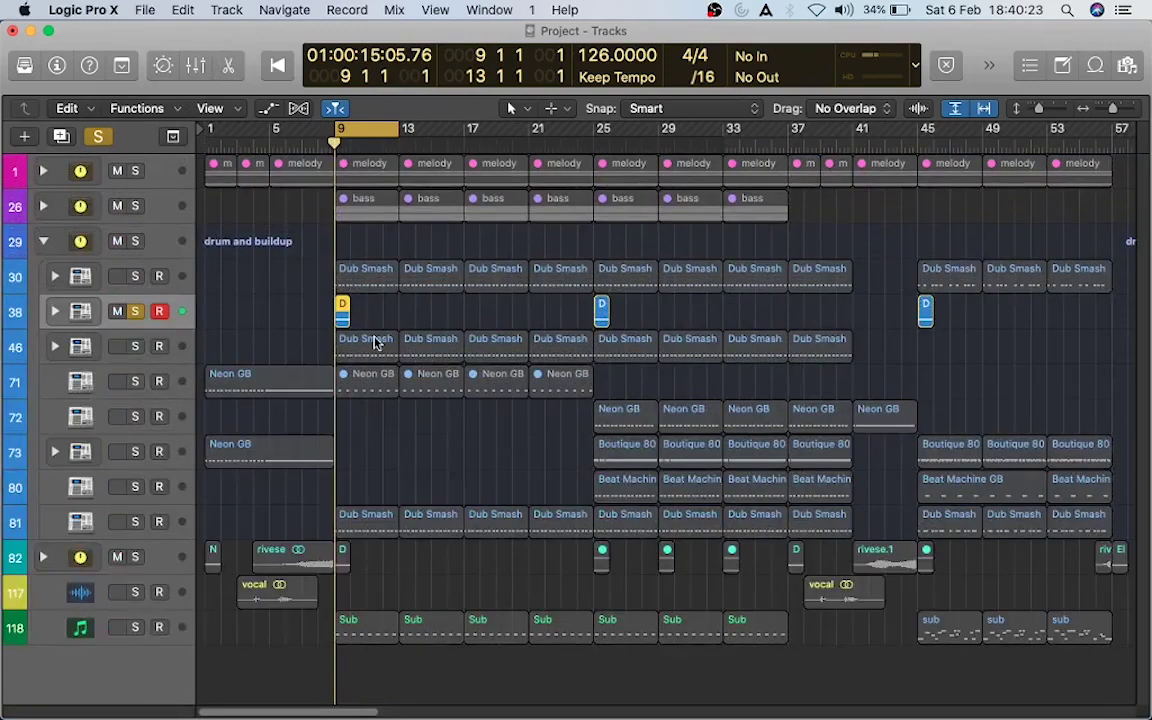
Step: Move the solo to track 46 and play its bar 9 kick and clap pattern in the Piano Roll, shrinking the editor when done
left_click(138, 346)
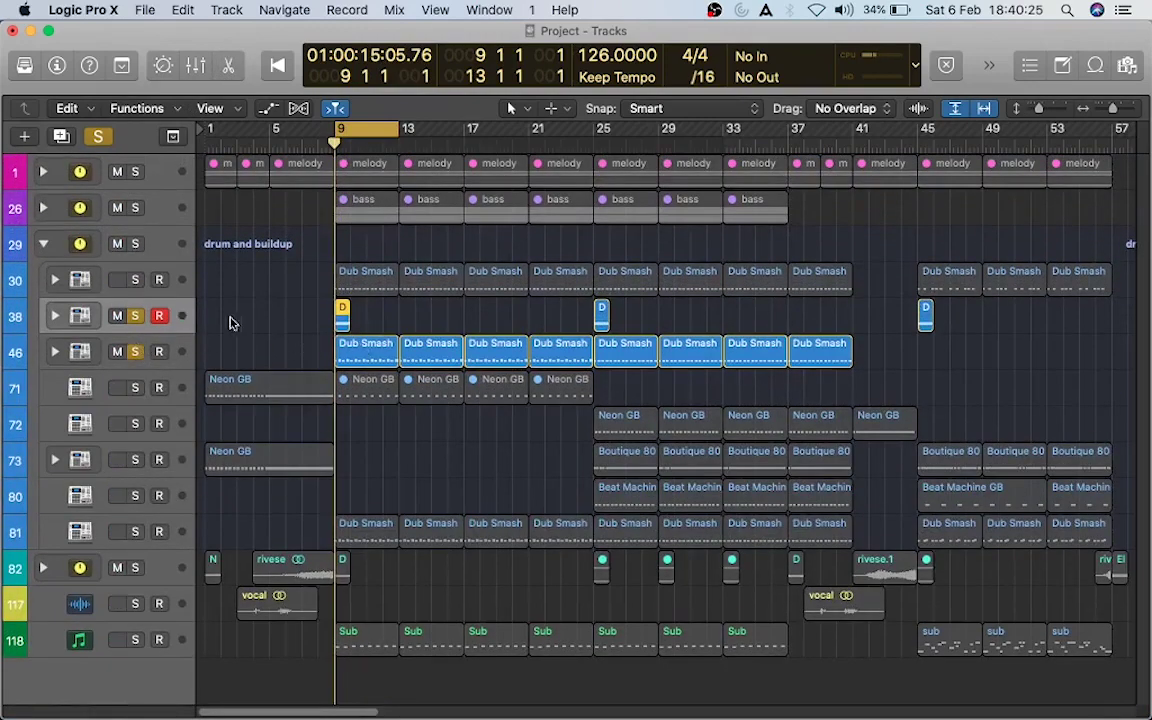
double_click(364, 352)
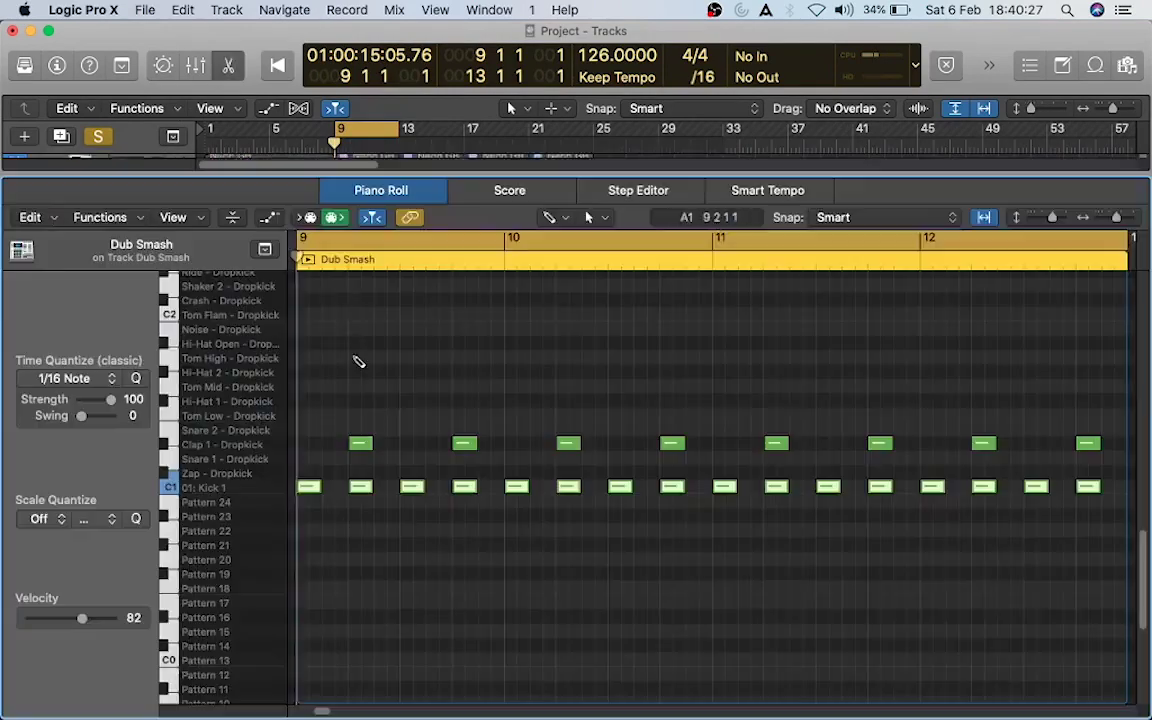
key("space")
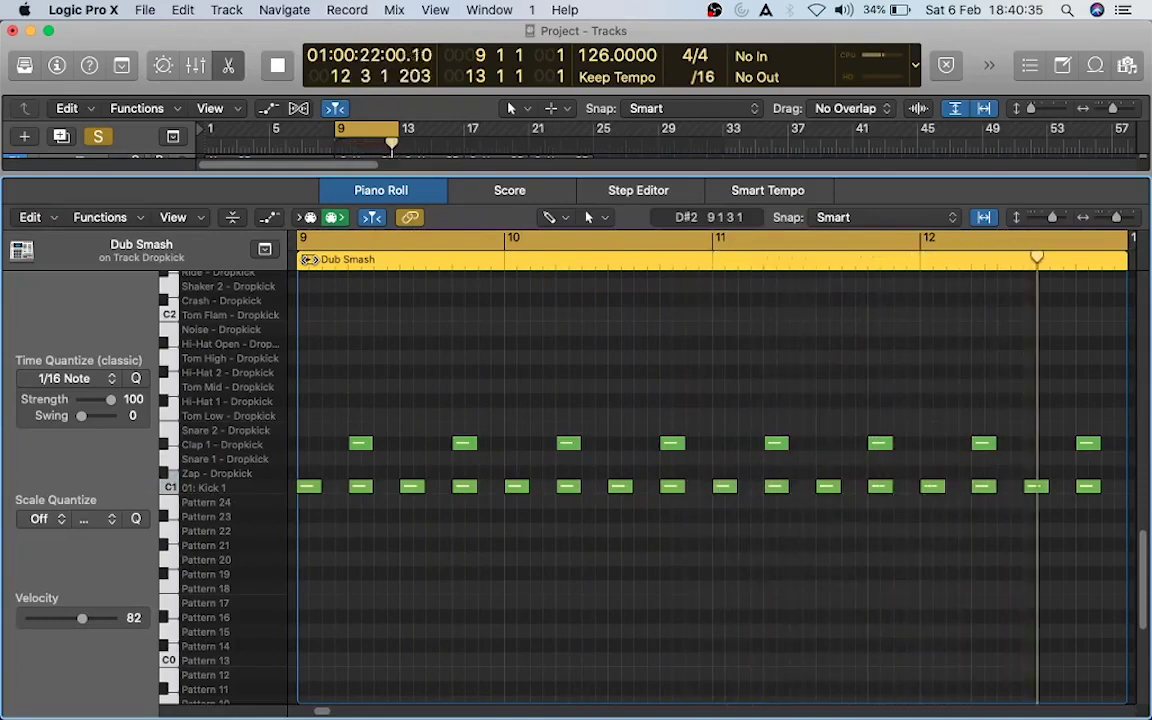
key("space")
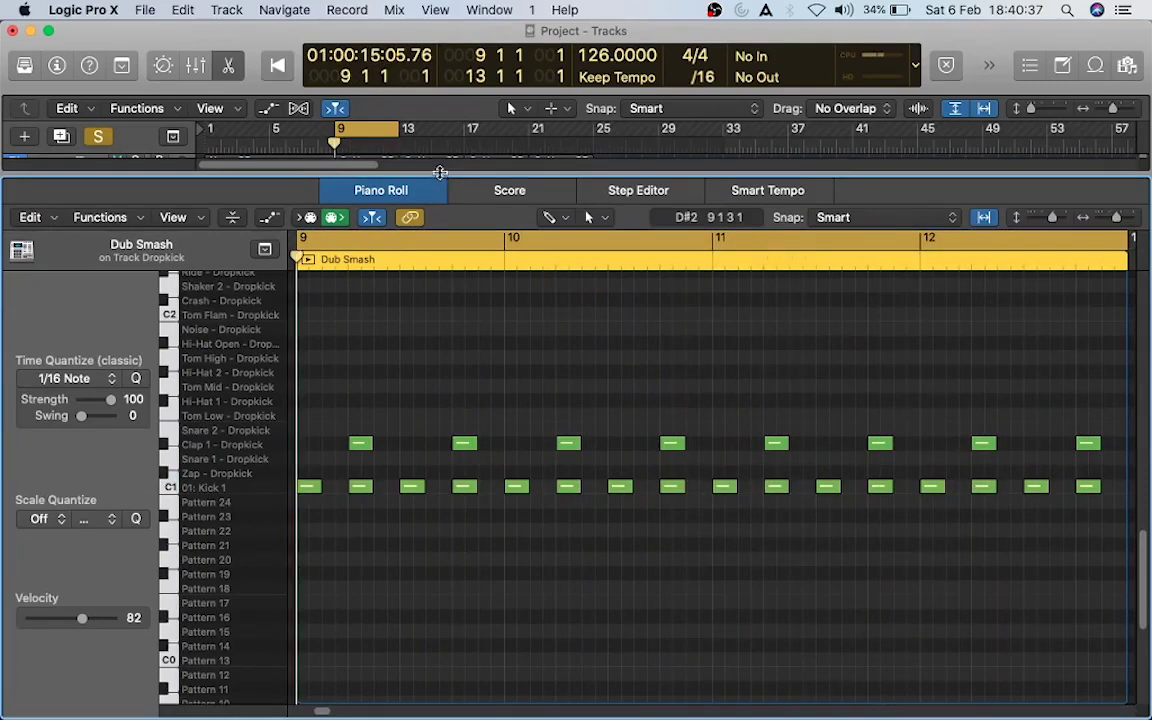
left_click_drag(440, 172, 338, 514)
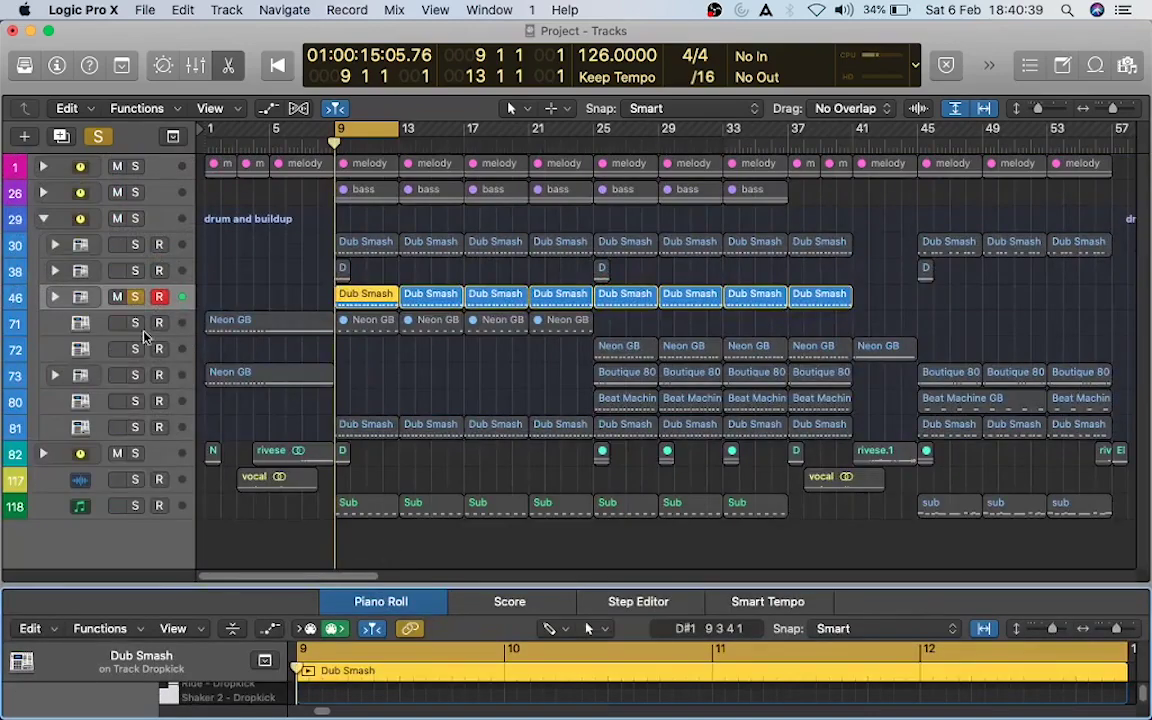
Step: Solo track 71 instead of track 46 and extend the cycle range back to bar 1, closing the Piano Roll
left_click(137, 330)
left_click(268, 318)
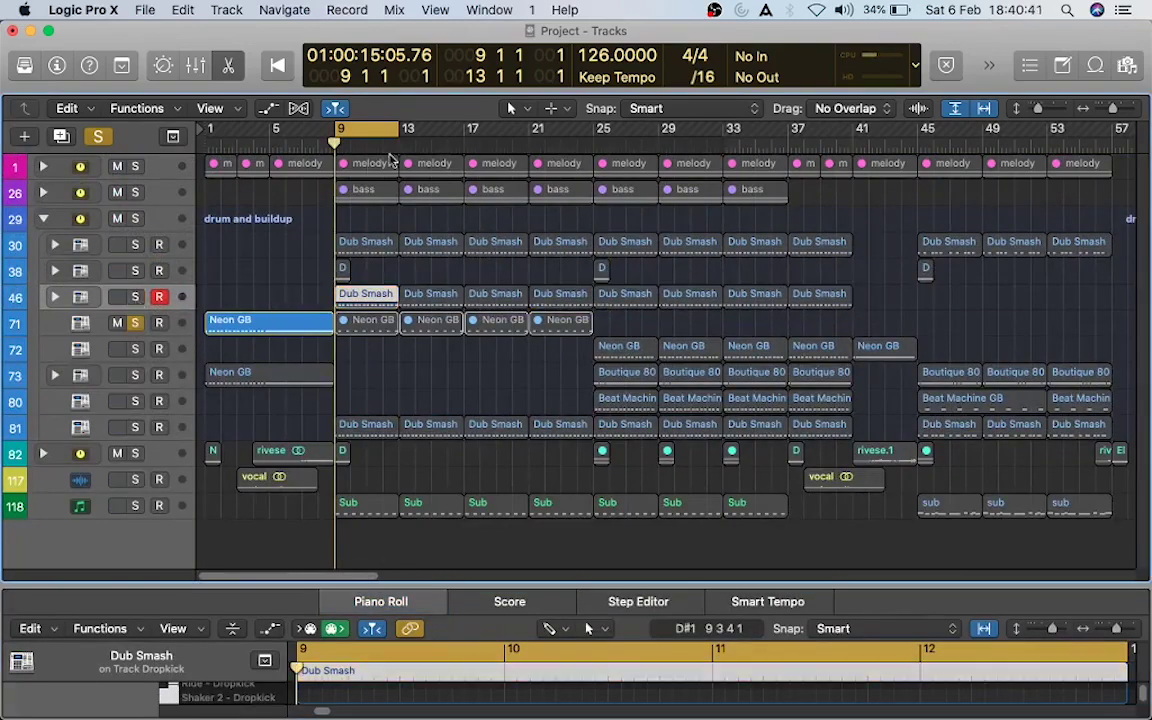
left_click_drag(336, 128, 210, 128)
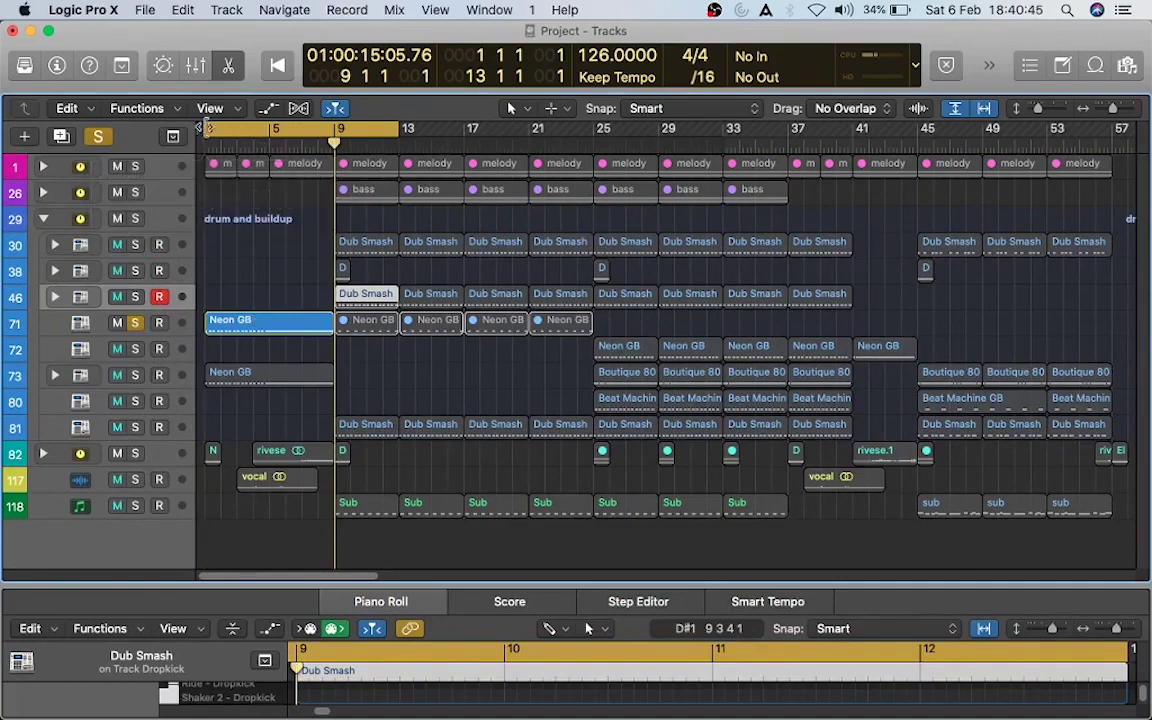
mouse_move(205, 130)
left_mouse_down()
mouse_move(331, 141)
mouse_move(212, 133)
mouse_move(313, 137)
mouse_move(318, 124)
left_mouse_up()
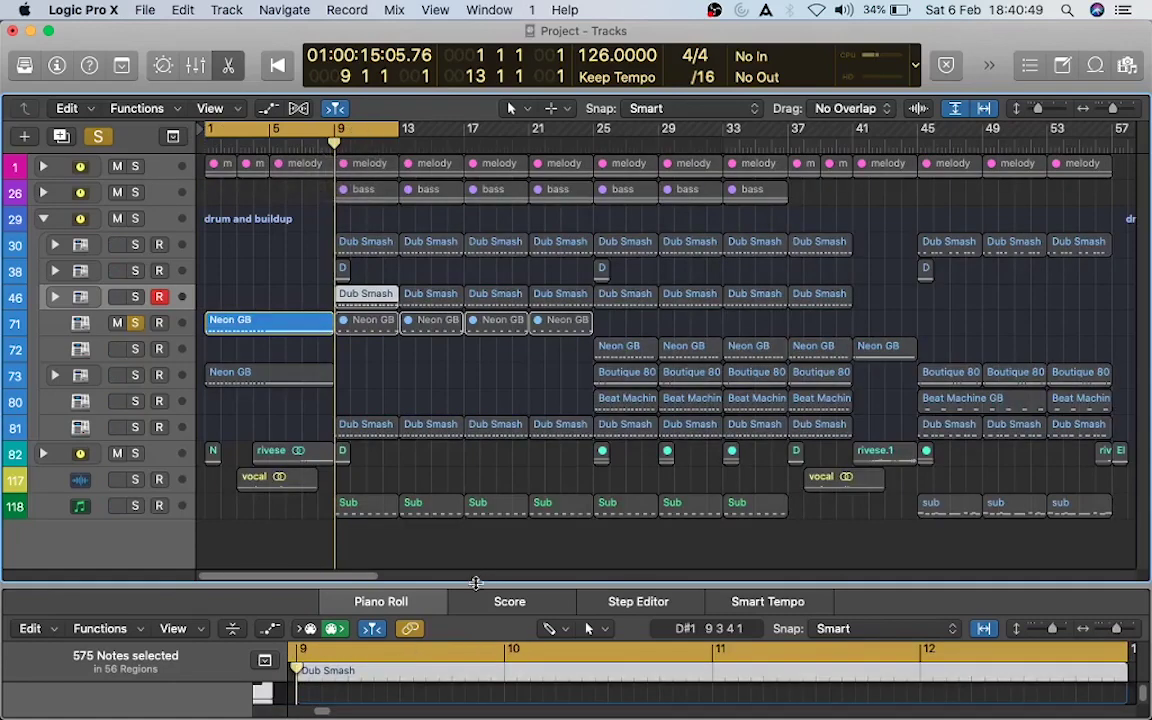
left_click_drag(476, 583, 471, 716)
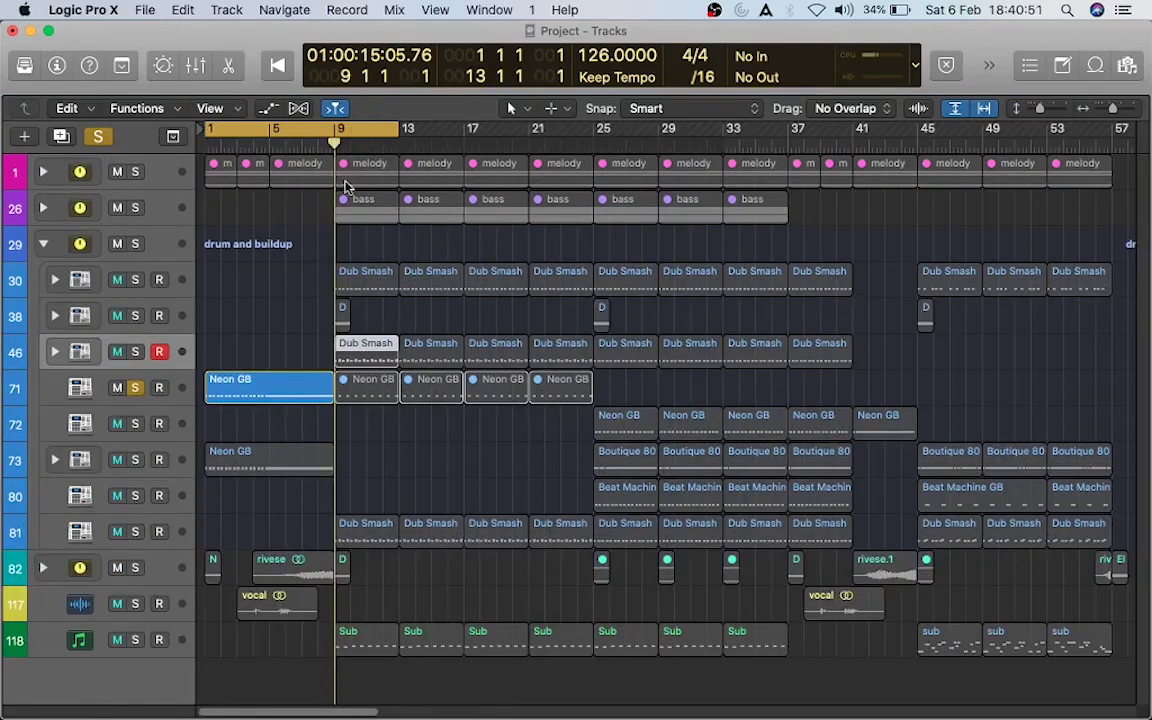
left_click(367, 382)
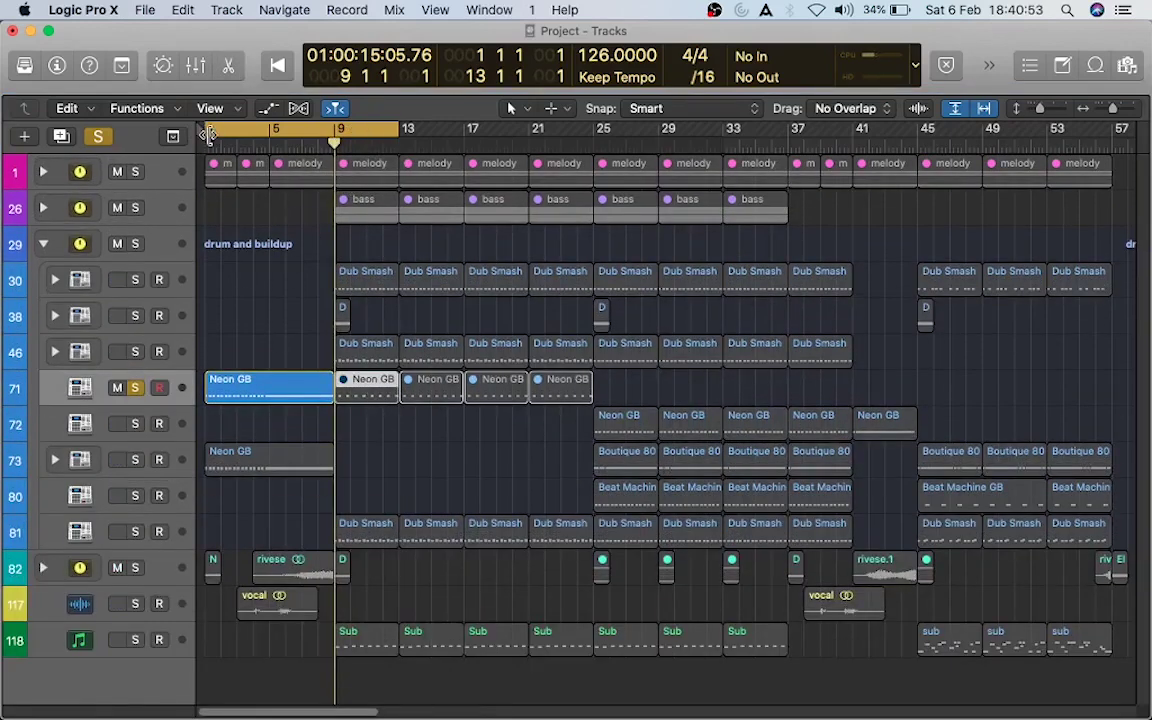
left_click_drag(208, 136, 335, 136)
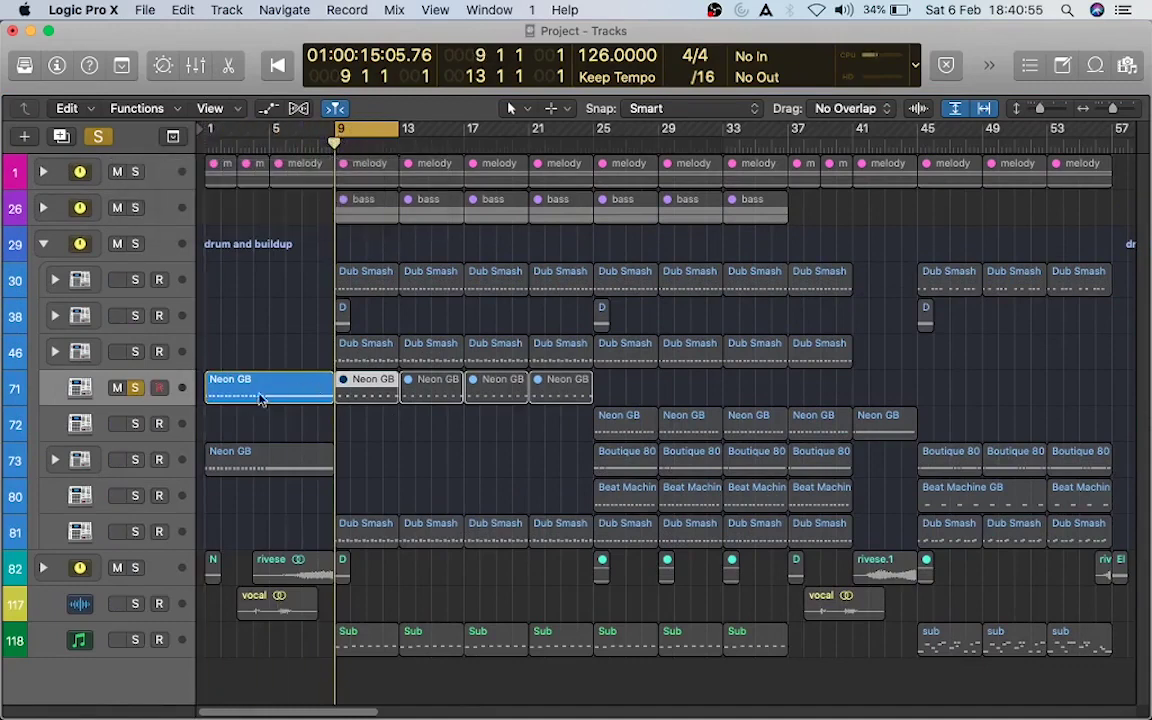
left_click(176, 421)
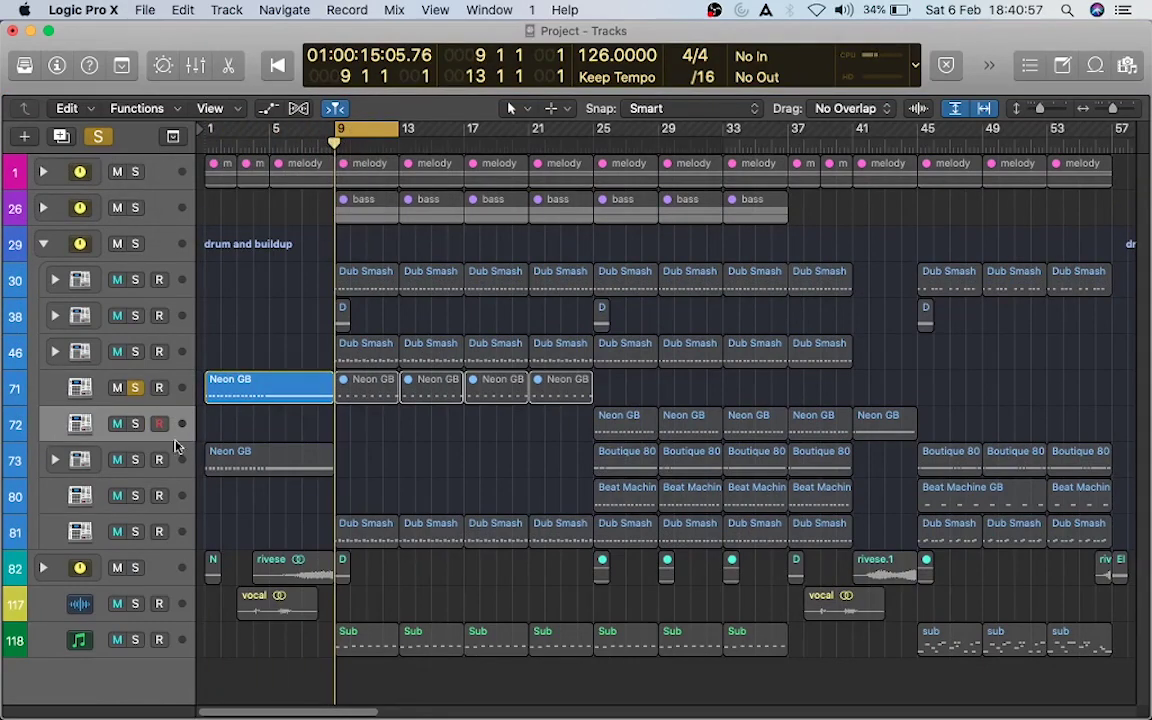
left_click_drag(334, 130, 207, 131)
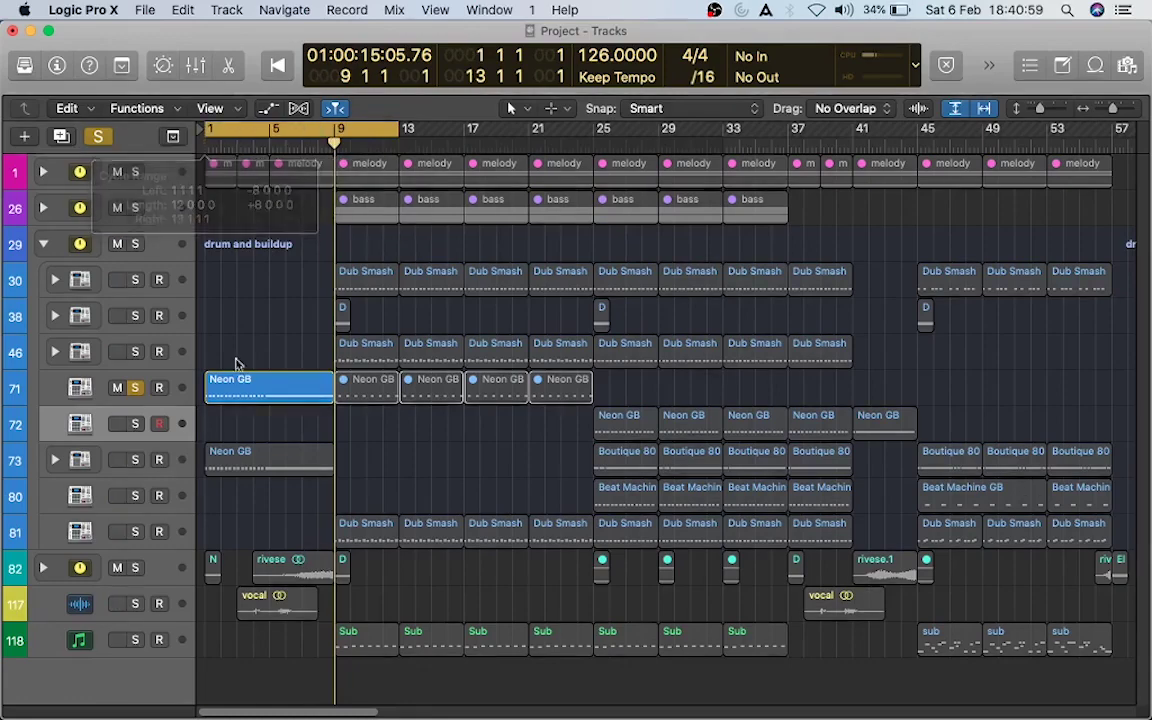
Step: Show track 71's Neon GB snare notes from bar 1 in an enlarged Piano Roll
double_click(241, 382)
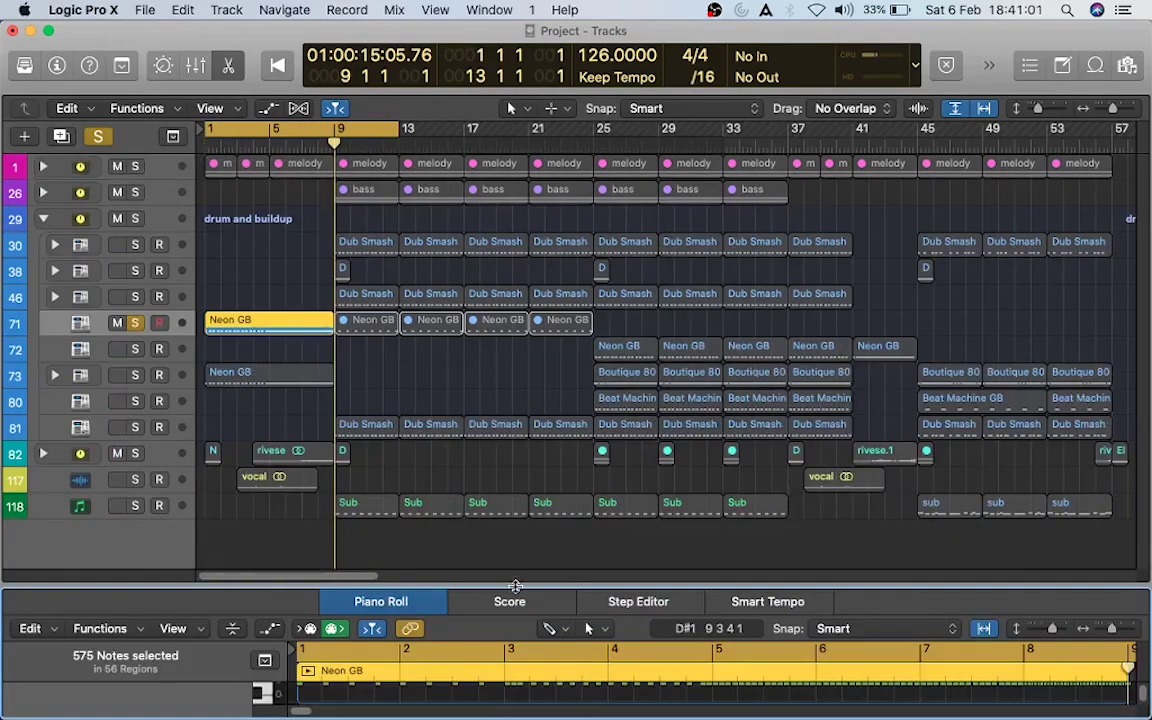
left_click_drag(516, 586, 516, 216)
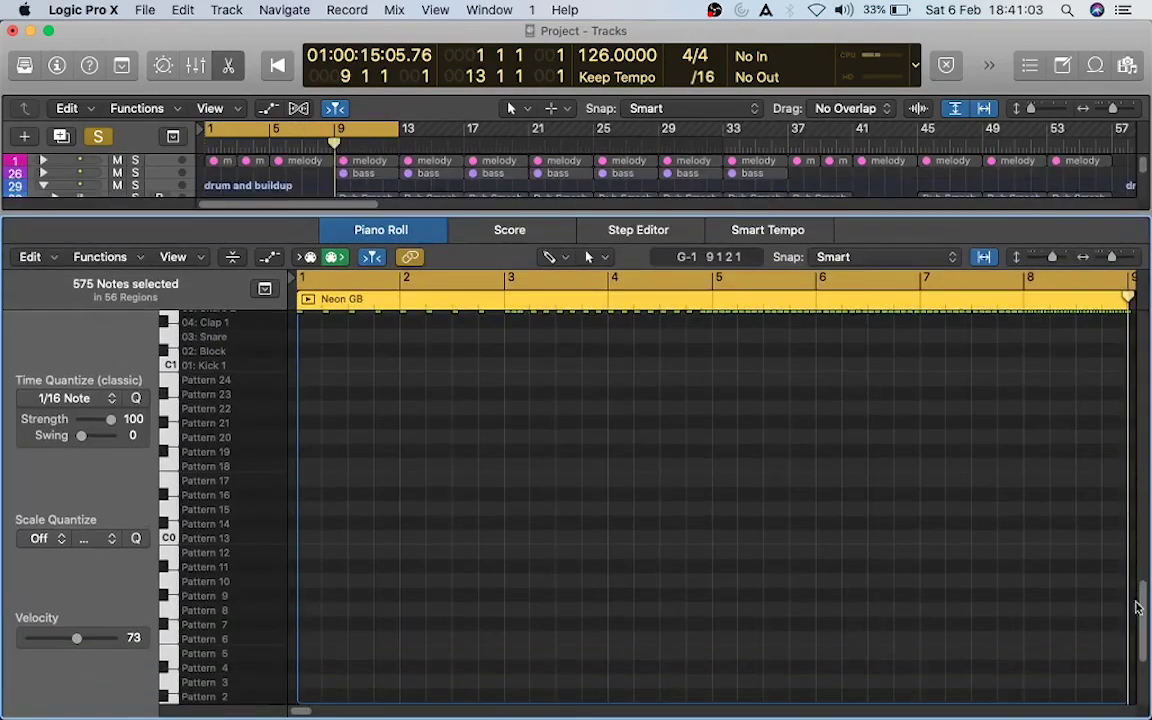
scroll(1138, 607, "up", 5)
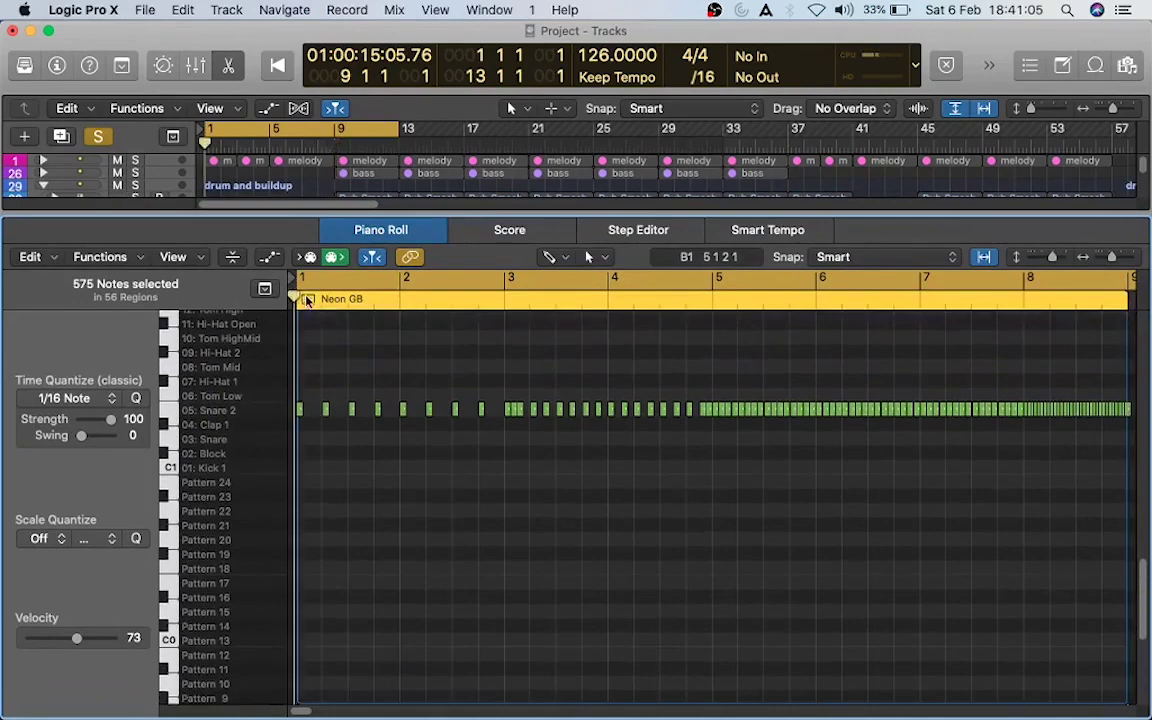
Step: Play track 71's snare buildup region from bar 1 to bar 9 and close the Piano Roll
left_click(307, 300)
left_click(985, 260)
left_click(985, 260)
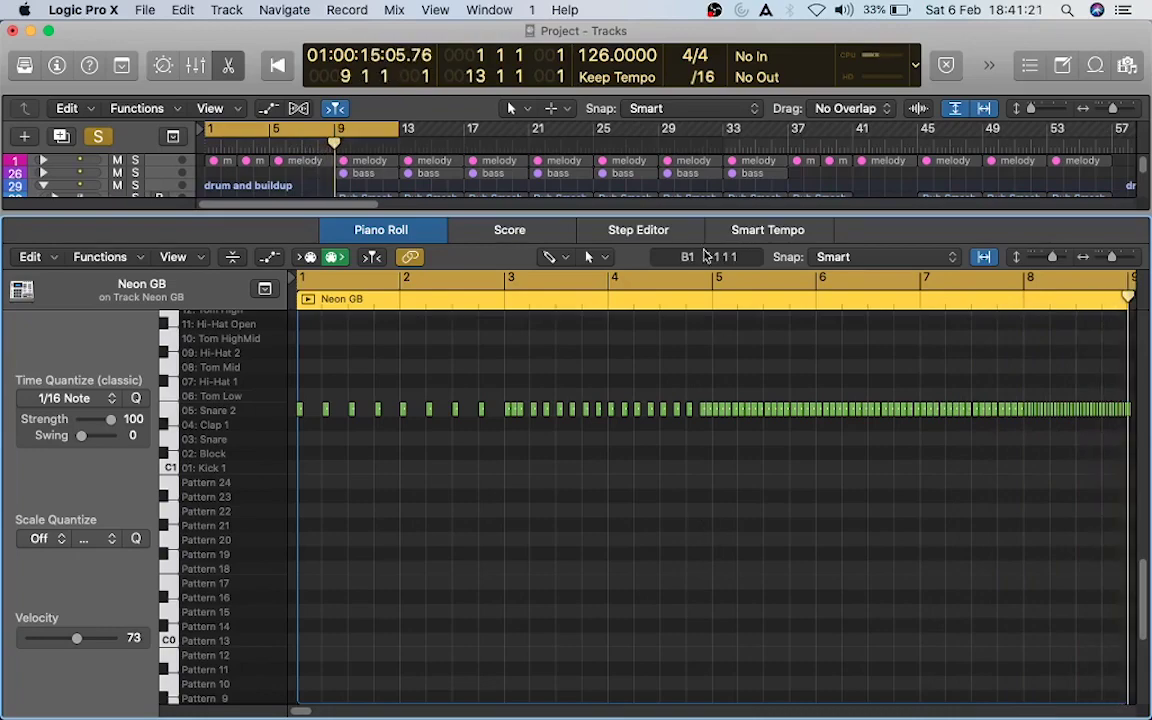
key("e")
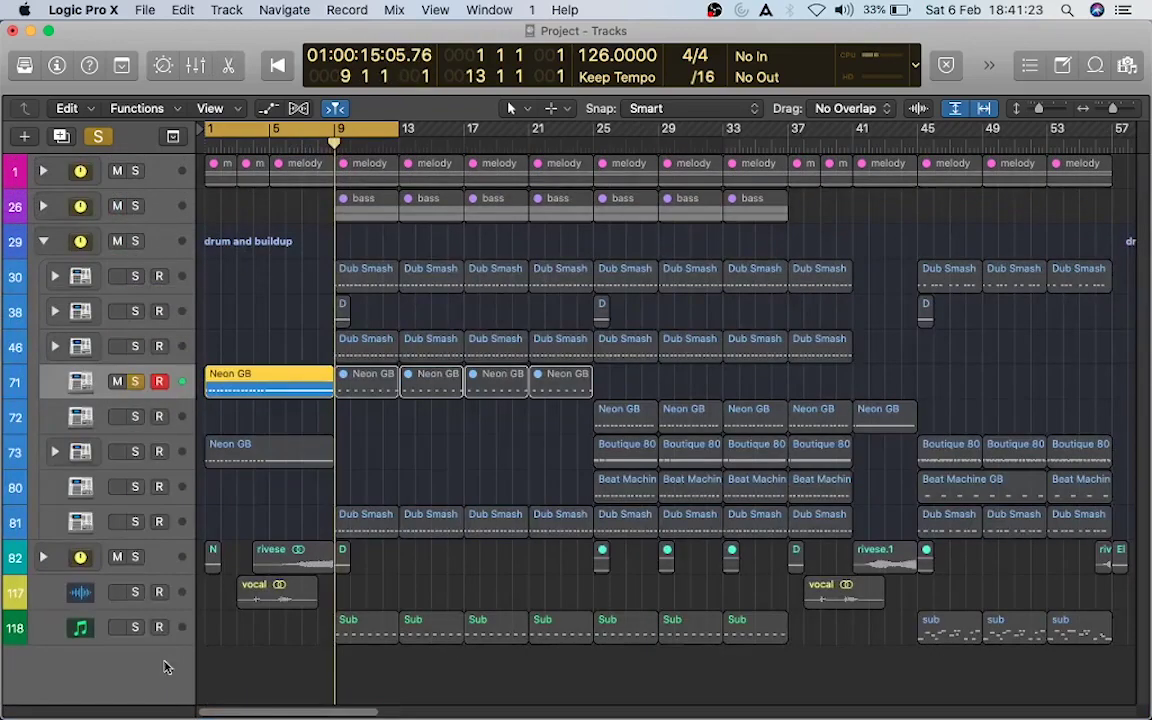
Step: Solo track 73 instead of track 71 and play its Neon GB snare region from bar 1 in the Piano Roll, closing the editor when done
left_click(135, 461)
left_click(134, 390)
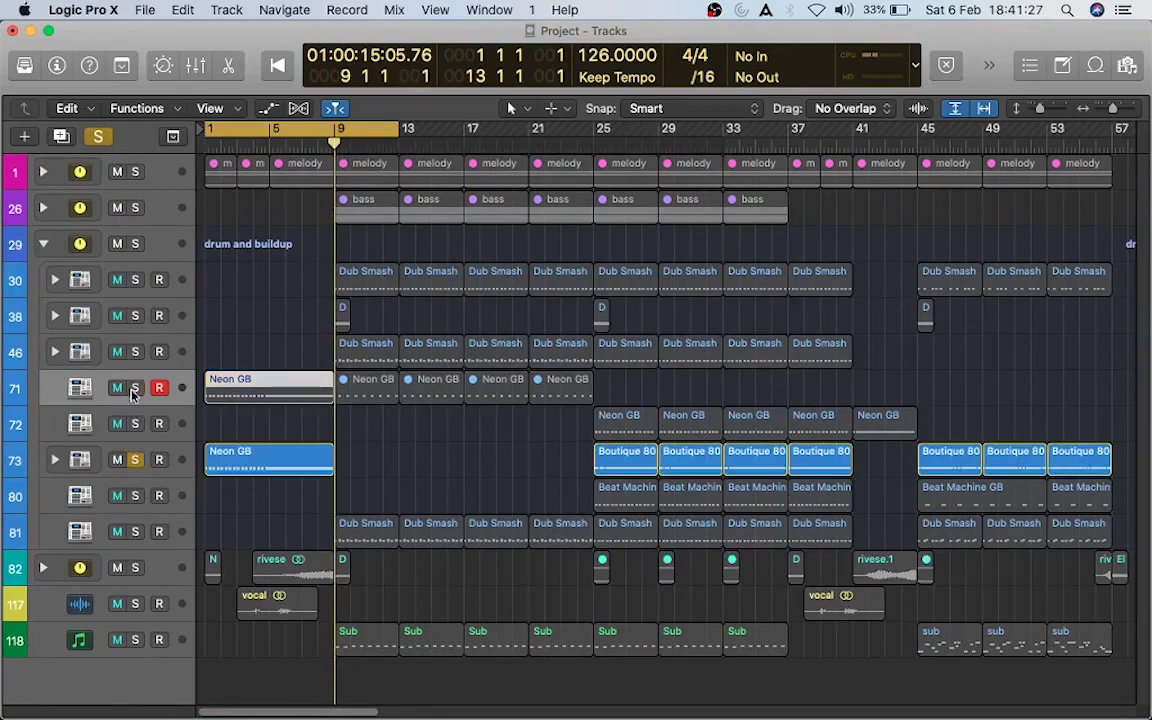
double_click(257, 463)
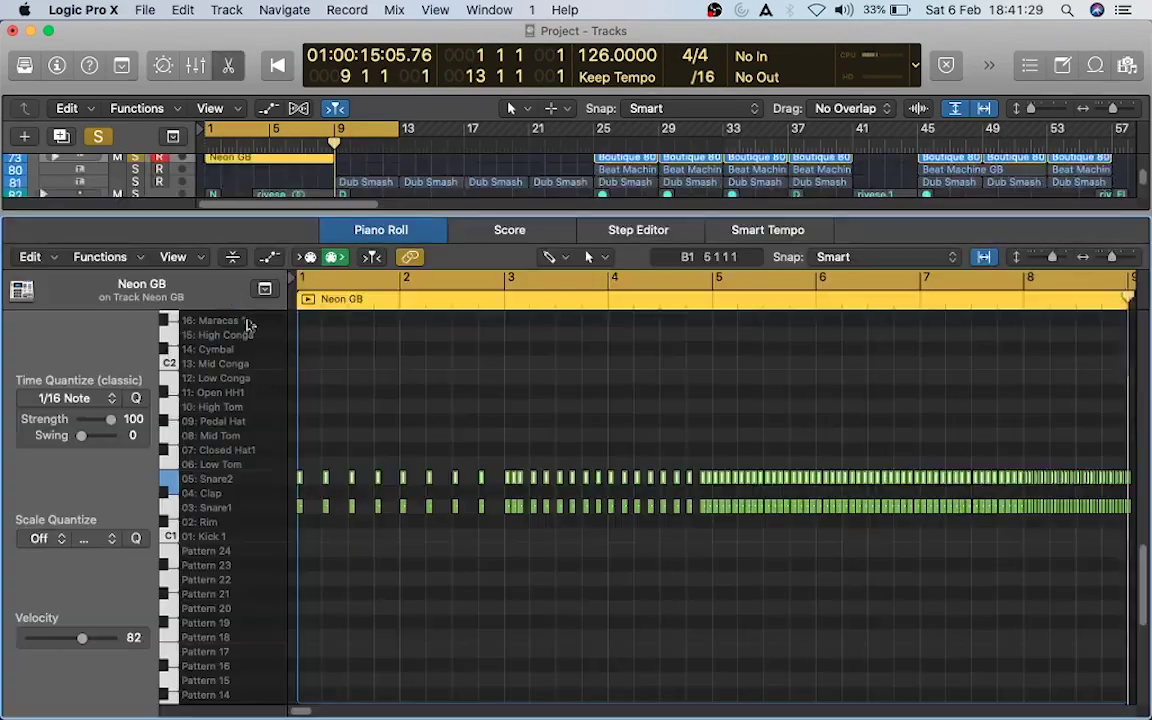
key("space")
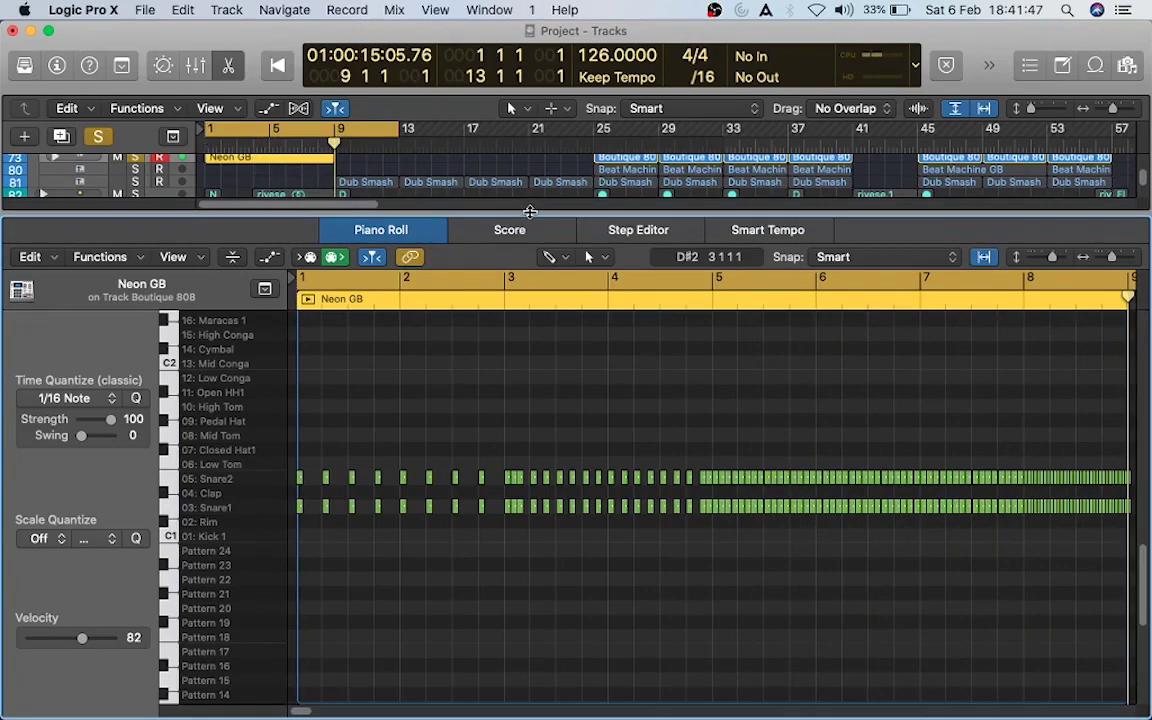
left_click_drag(530, 212, 566, 712)
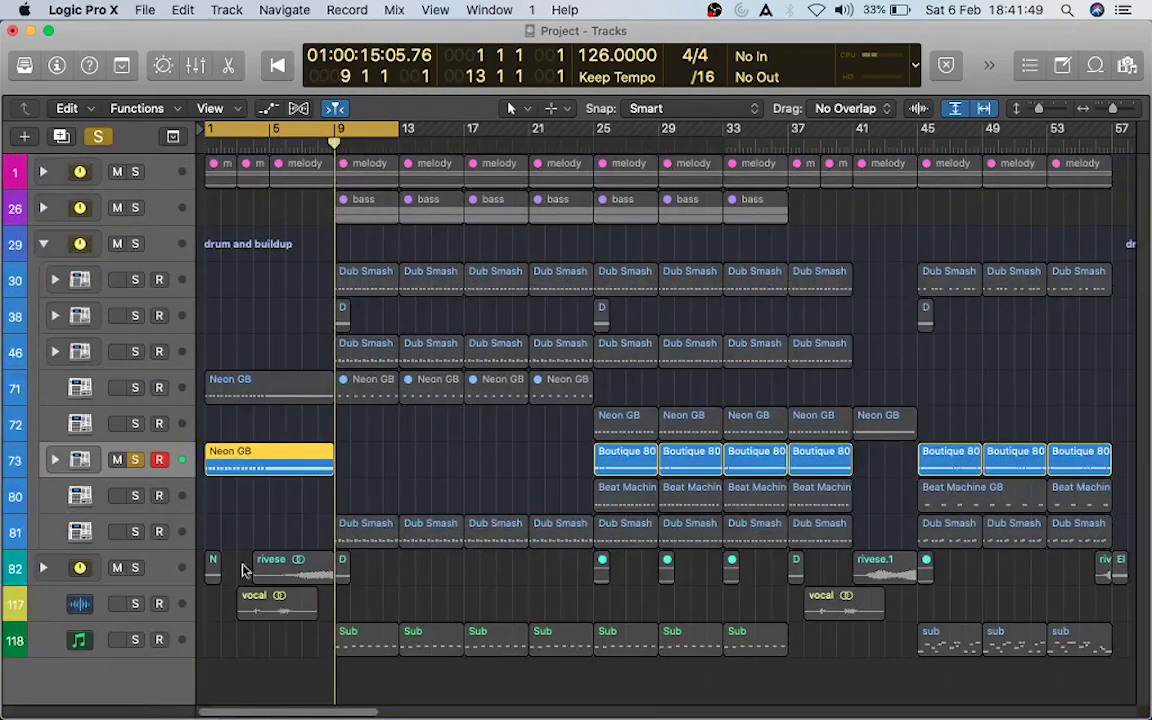
Step: Move the solo from track 73 to track 80 and on to track 81, leaving only track 81 soloed
left_click(137, 500, "shift")
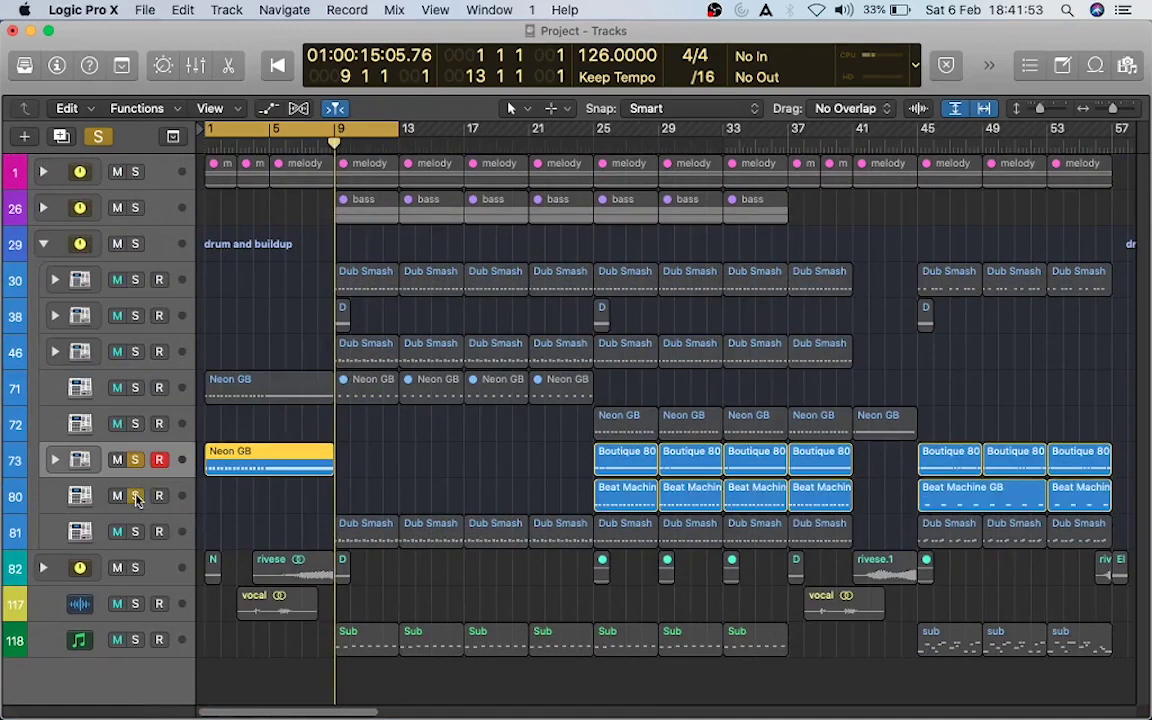
left_click(137, 466, "shift")
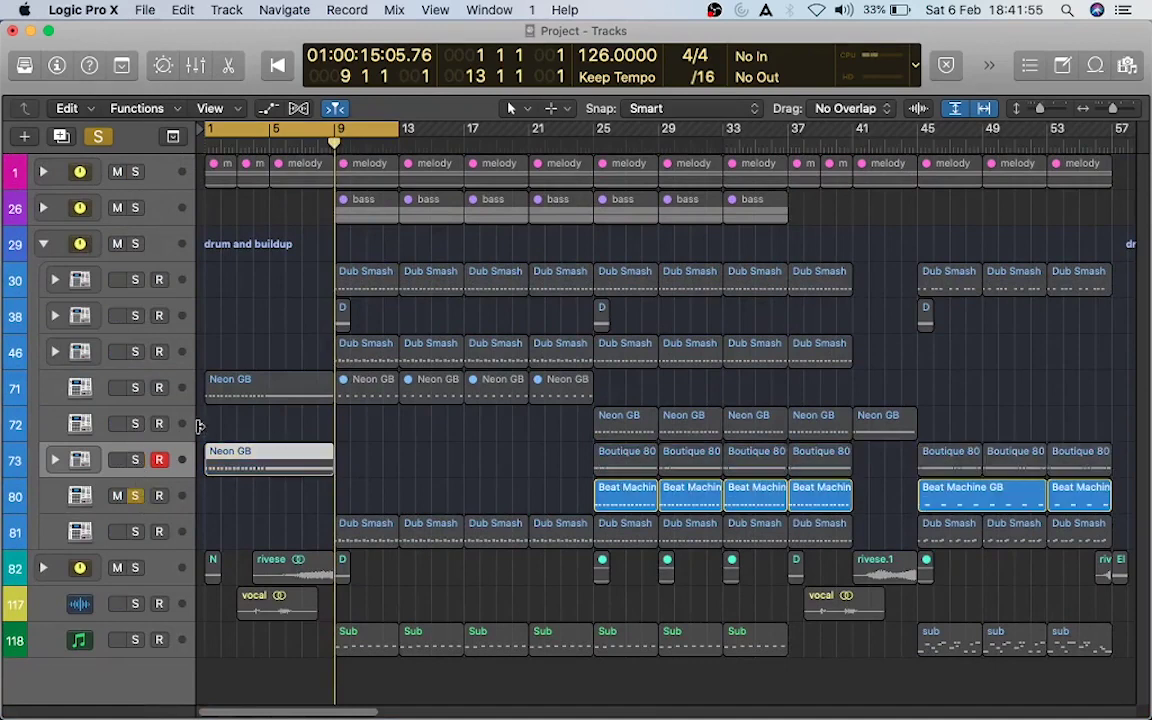
left_click(139, 530, "shift")
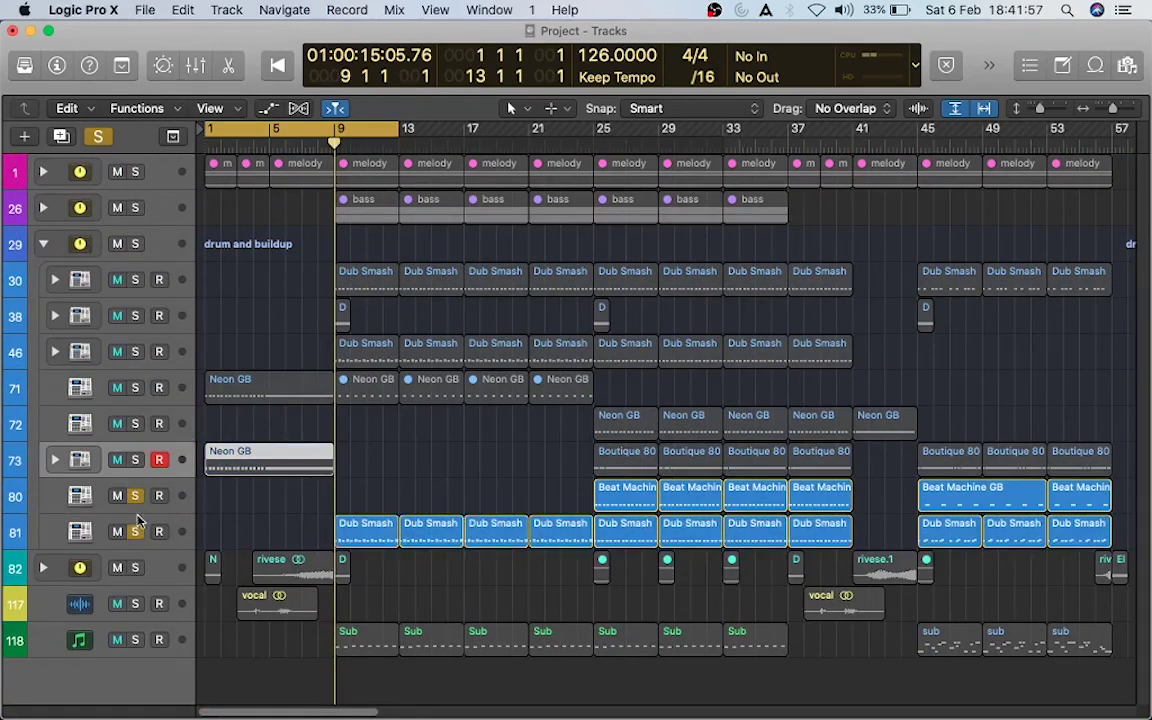
left_click(135, 502, "shift")
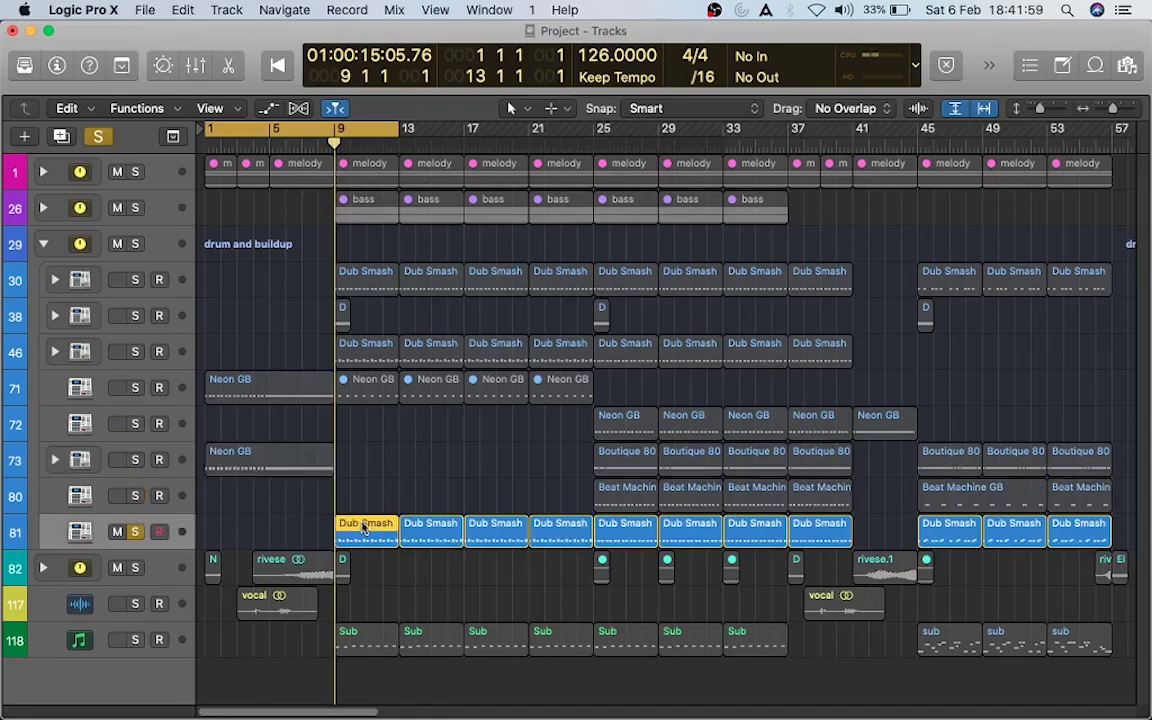
Step: Play track 81's Dub Smash kick and clap pattern at bar 9 in the Piano Roll and close the editor
double_click(358, 528)
left_click(310, 302)
key("space")
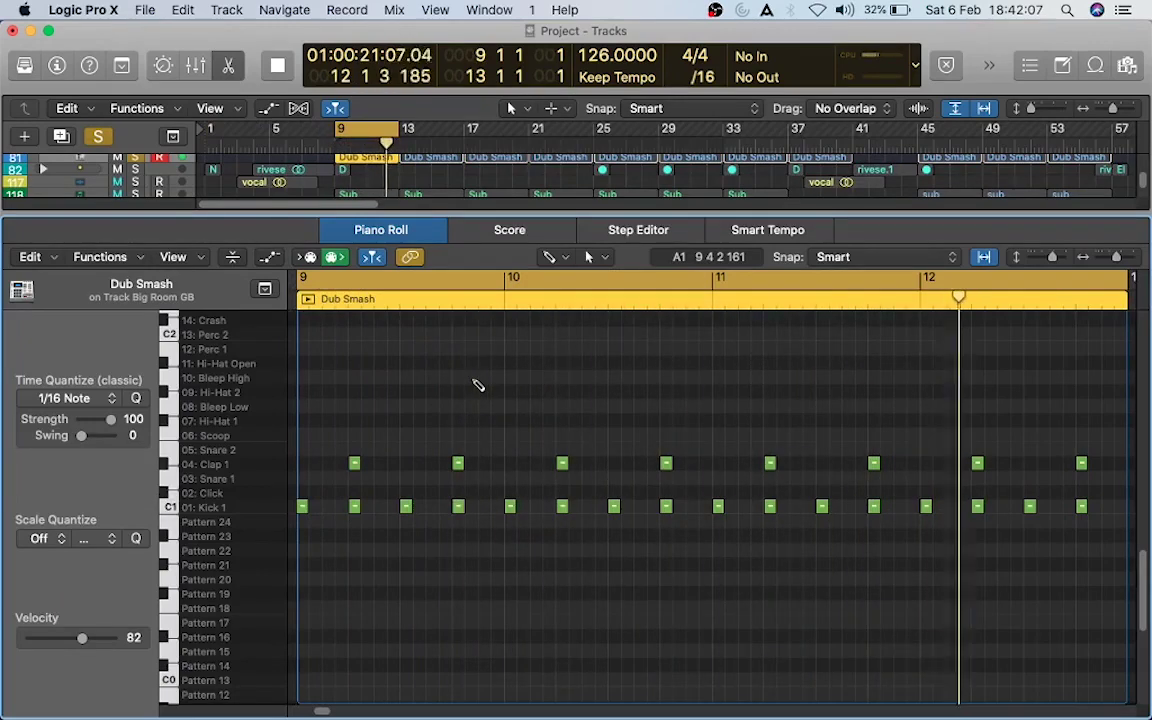
key("space")
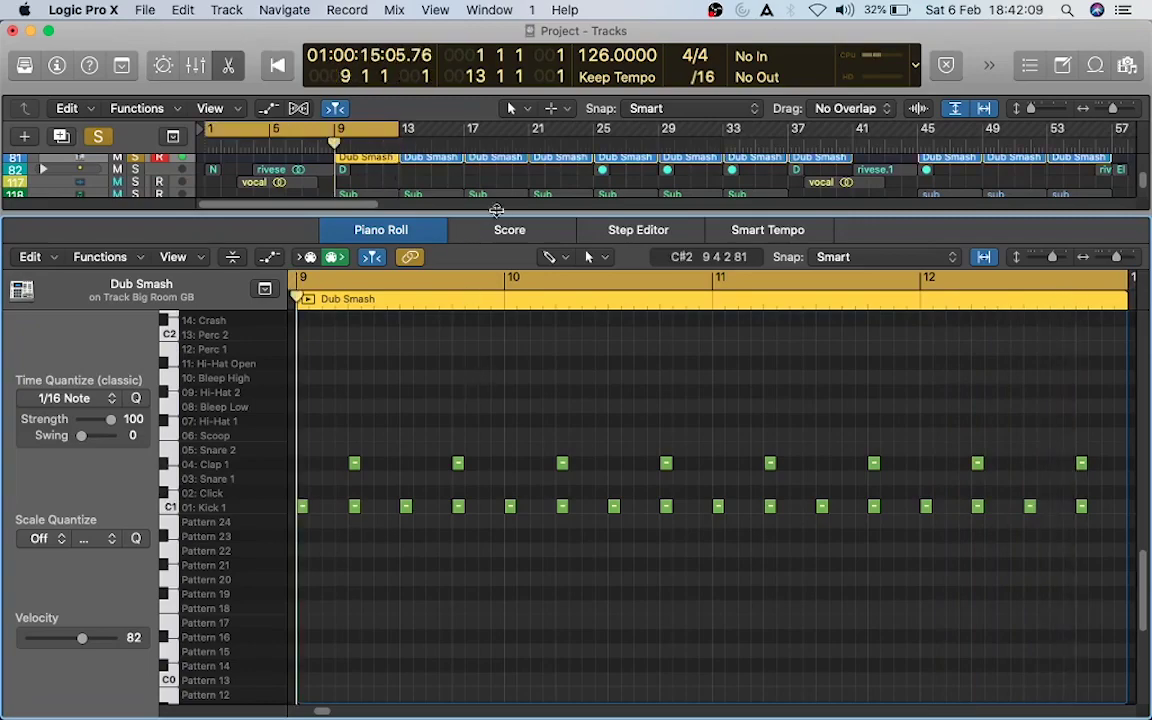
left_click_drag(499, 213, 488, 656)
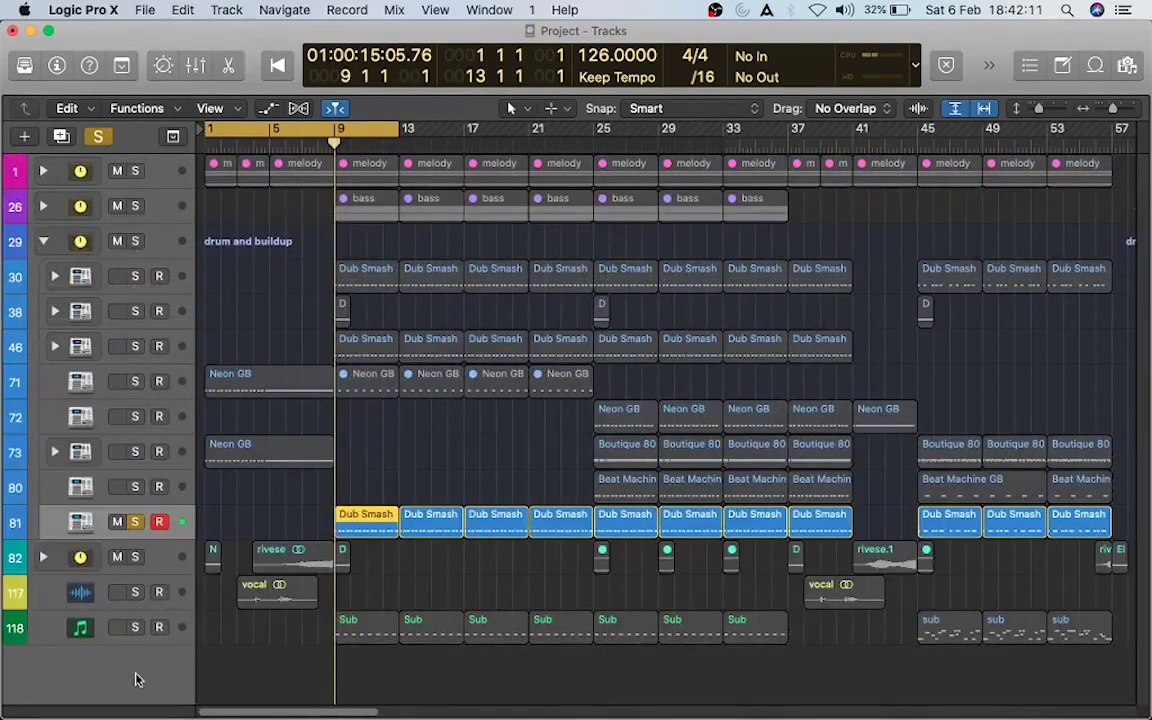
Step: Solo track 82 instead of track 81 and play its effects regions from bar 9
left_click(136, 569)
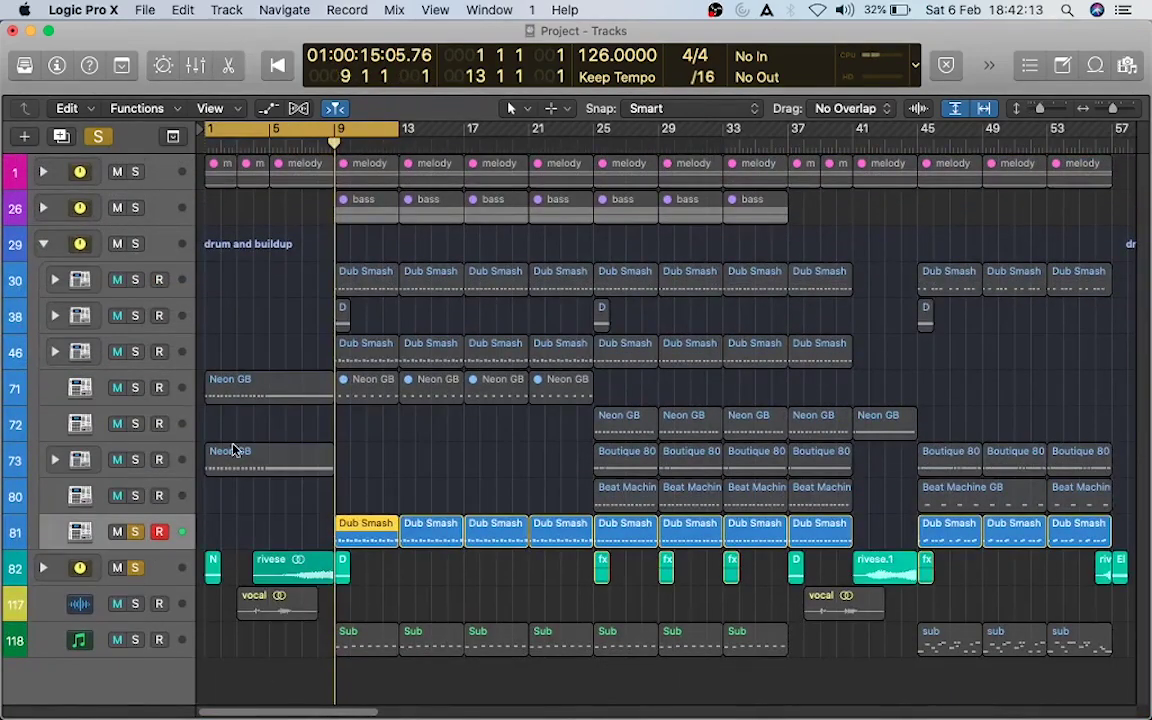
left_click(135, 533)
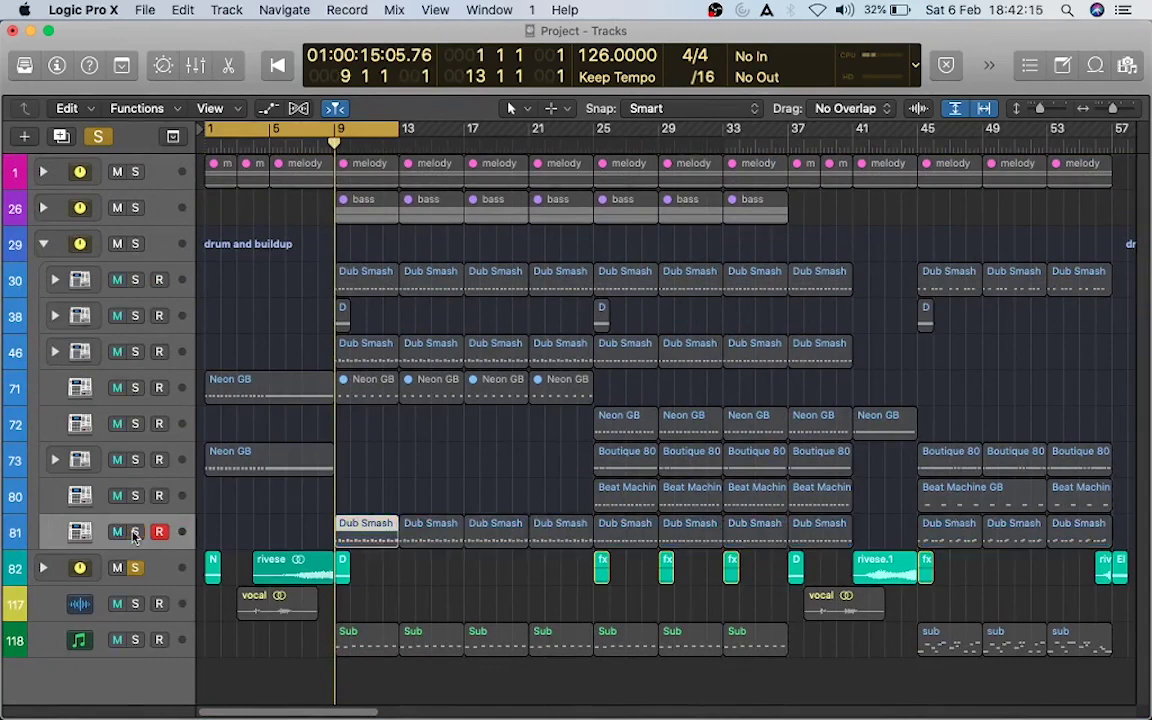
key("Return")
key("space")
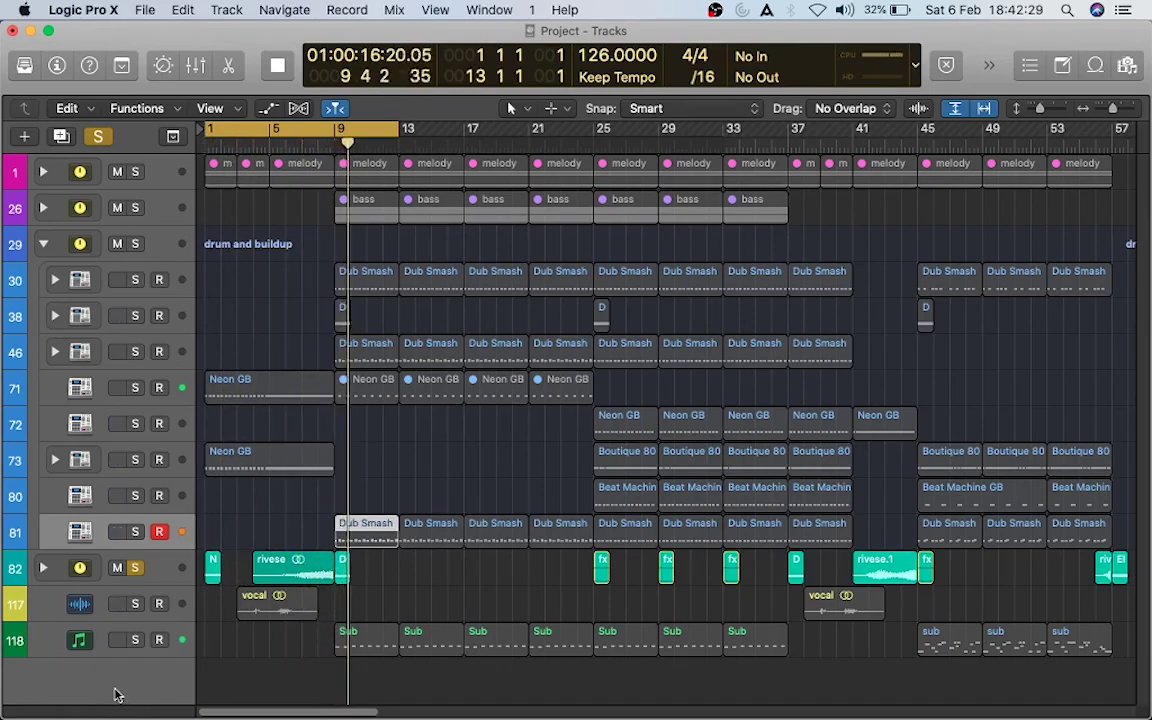
Step: Solo vocal track 117 instead of track 82 and play it from bar 3 with cycling off
left_click(137, 605)
left_click(135, 568)
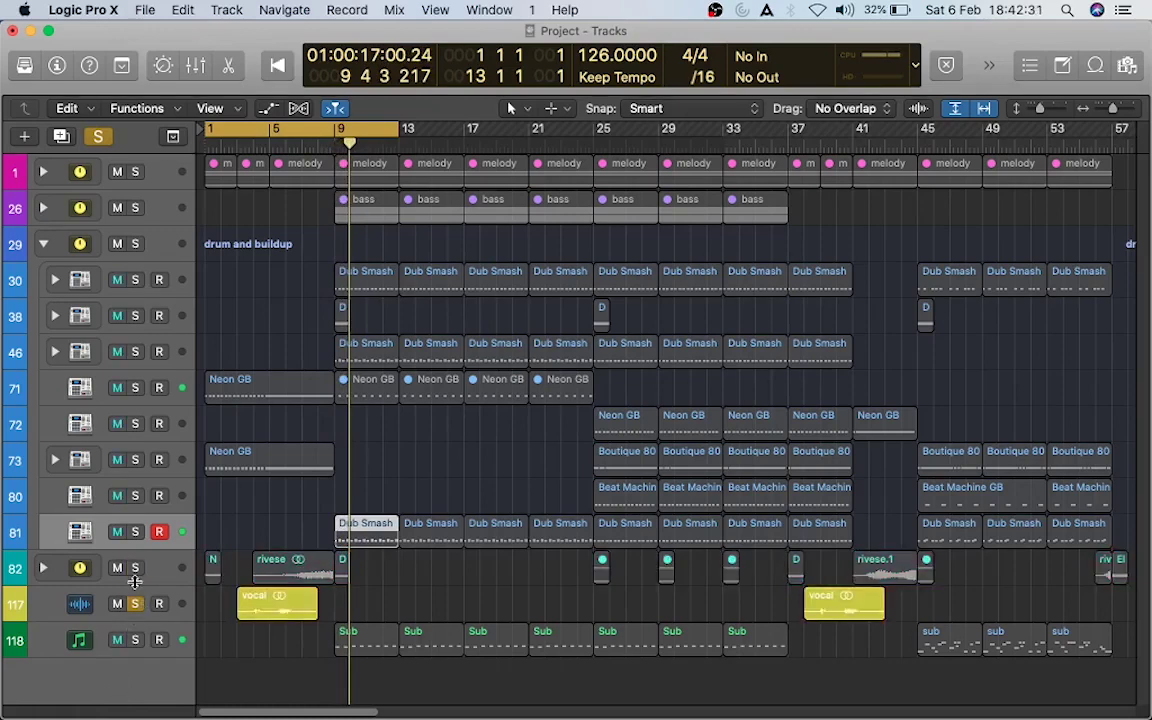
left_click_drag(280, 148, 241, 148)
left_click(256, 130)
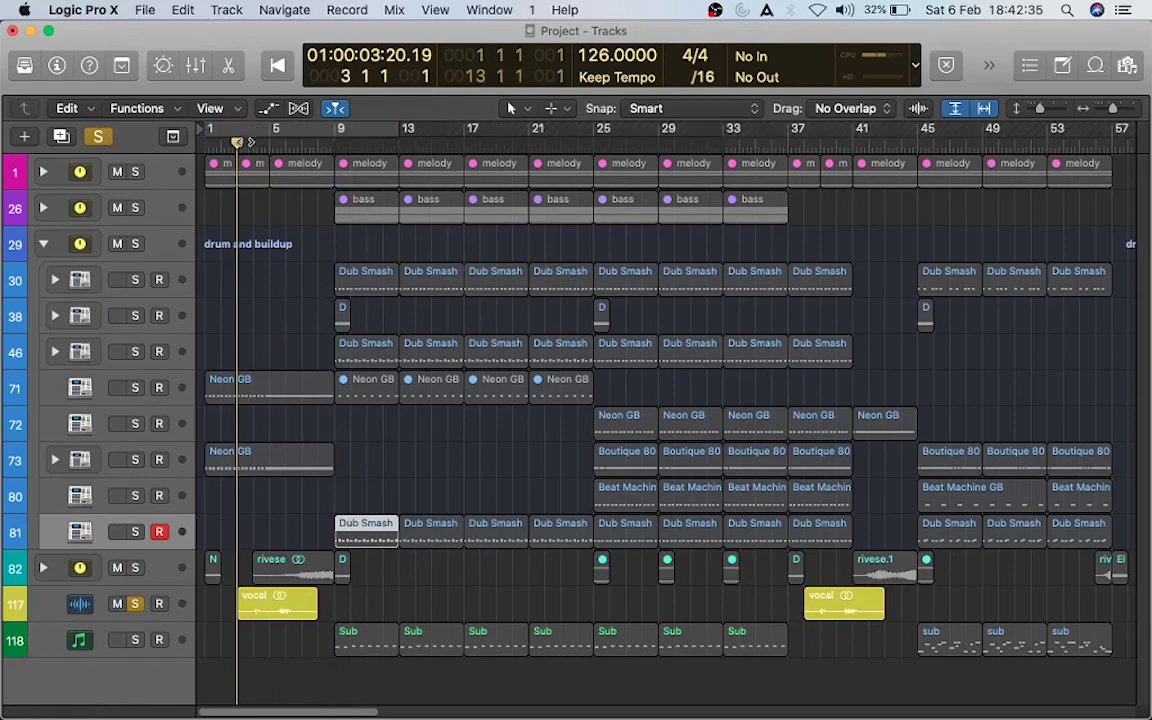
key("space")
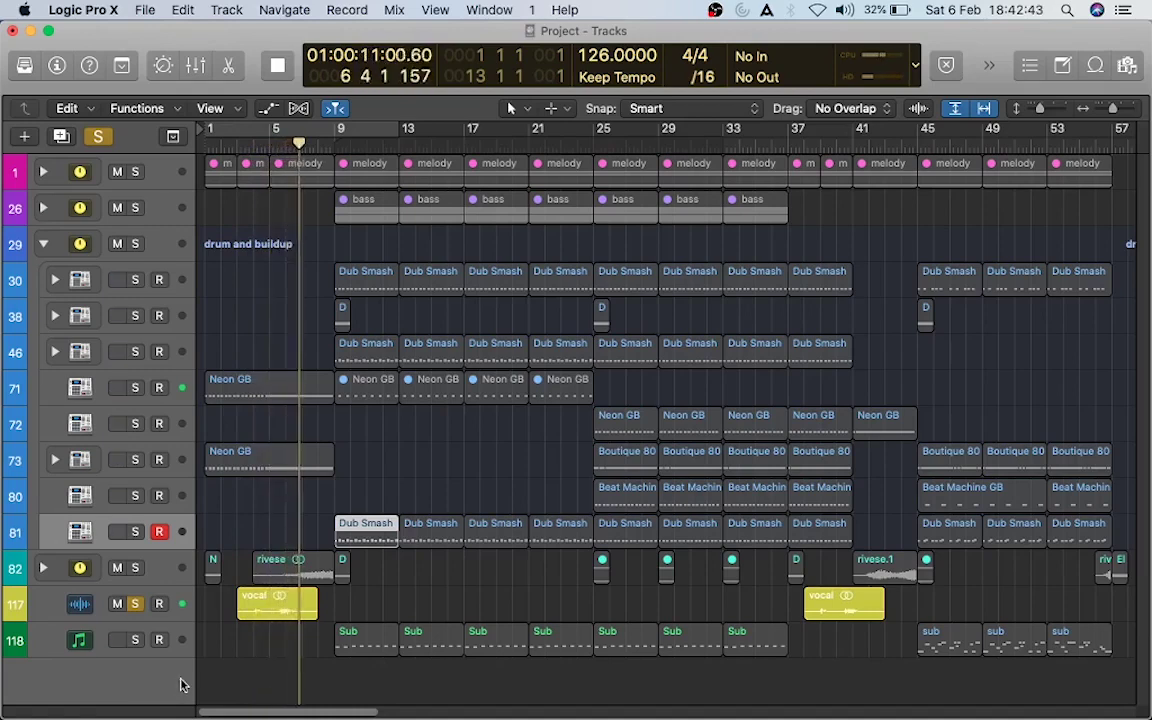
Step: Solo Sub track 118 instead of the vocal track and play it from bar 9
left_click(136, 605)
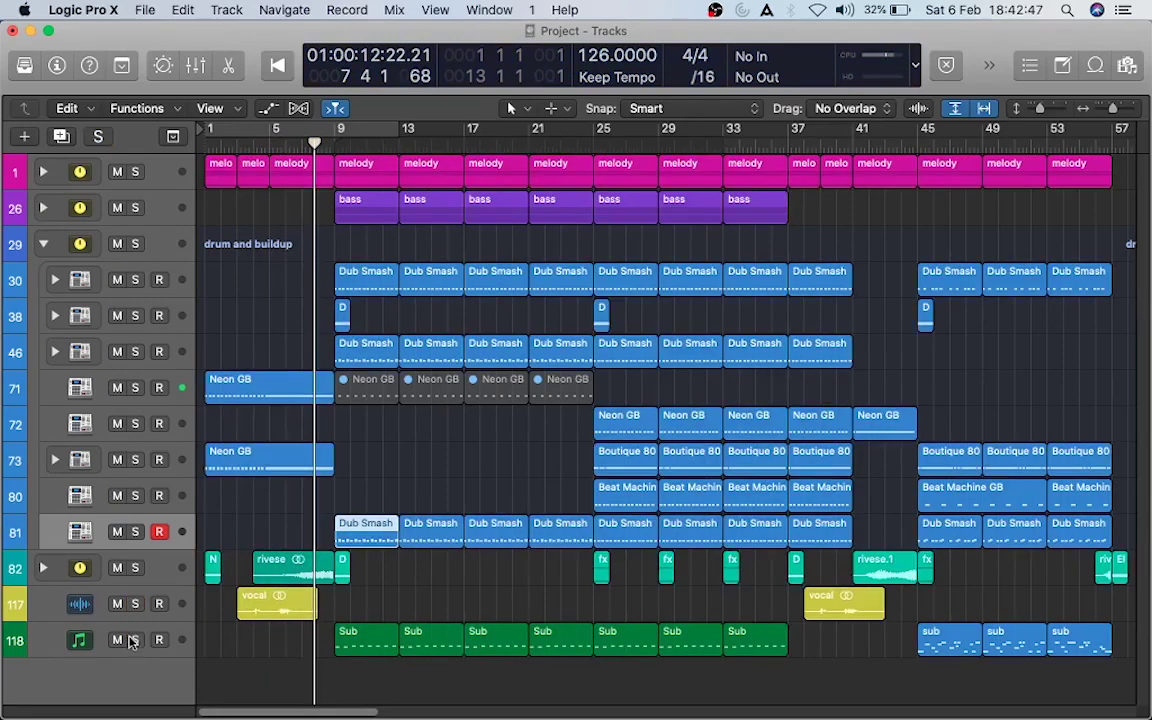
left_click(135, 640)
left_click_drag(312, 141, 336, 146)
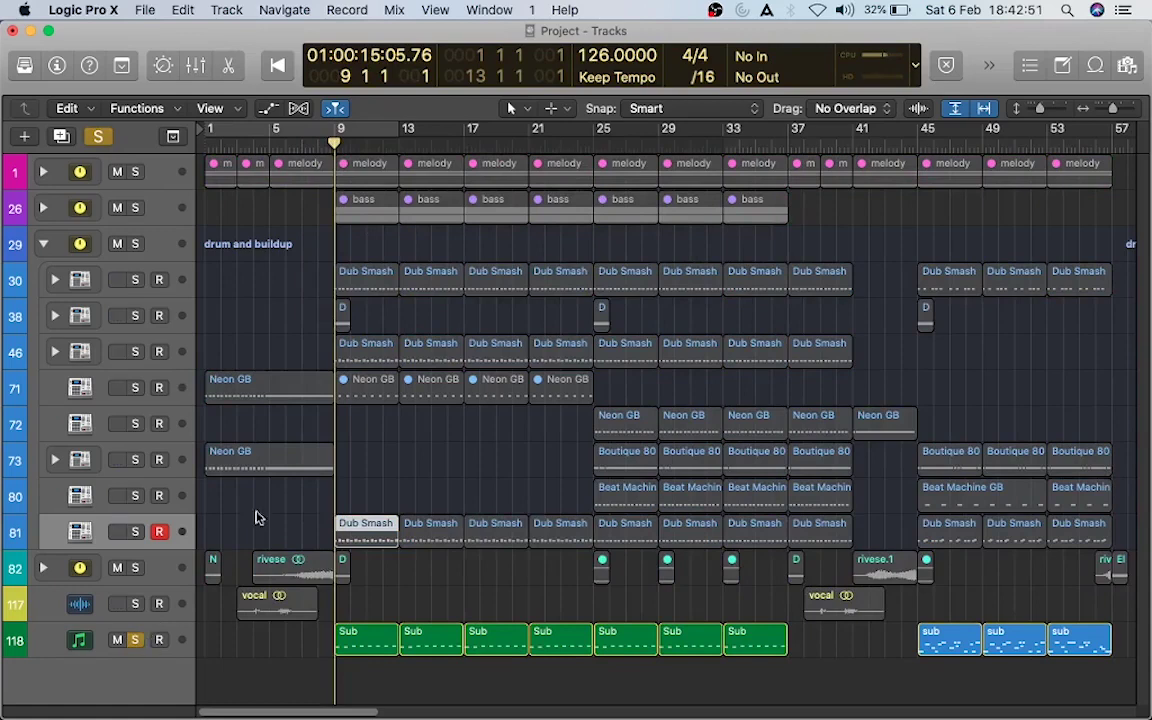
key("space")
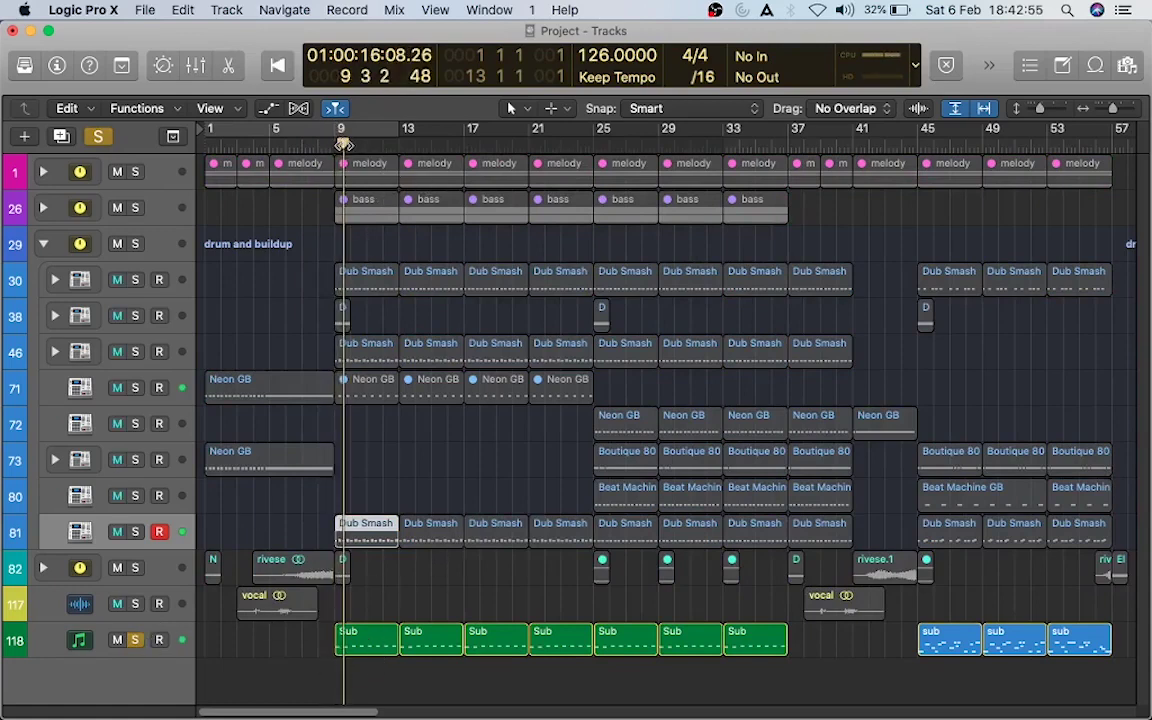
Step: Set the cycle range to bars 25 to 29 and solo track 30 in addition to Sub track 118
left_click_drag(343, 145, 668, 135)
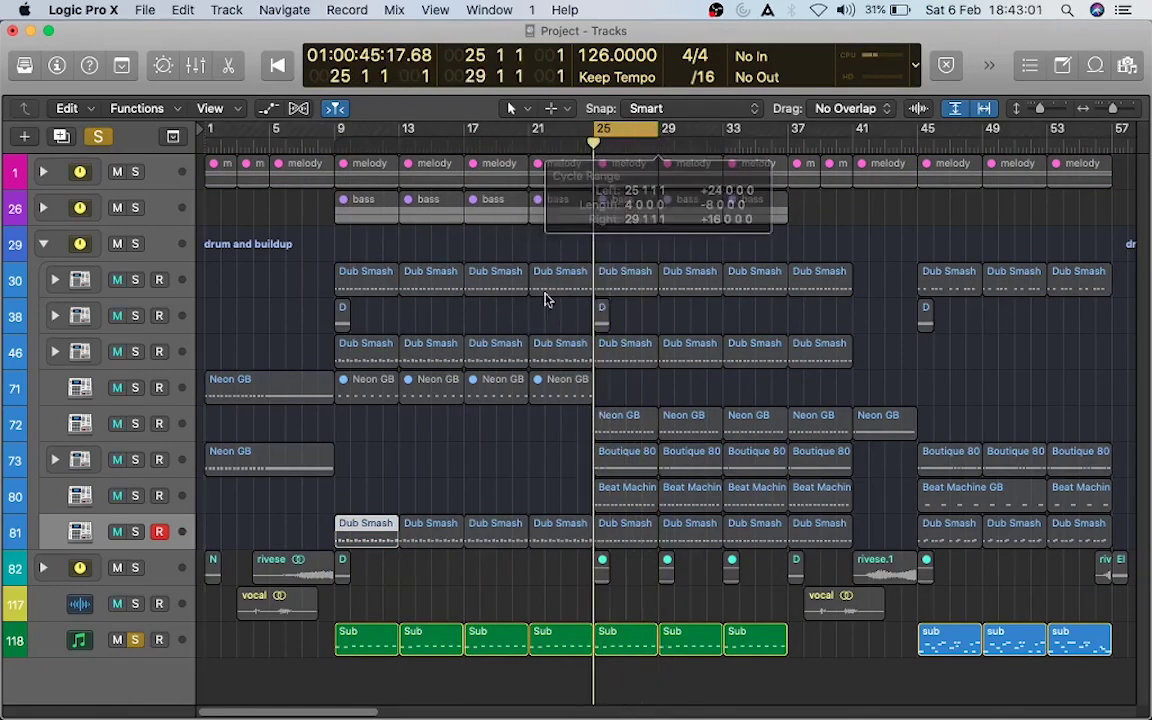
left_click(140, 285)
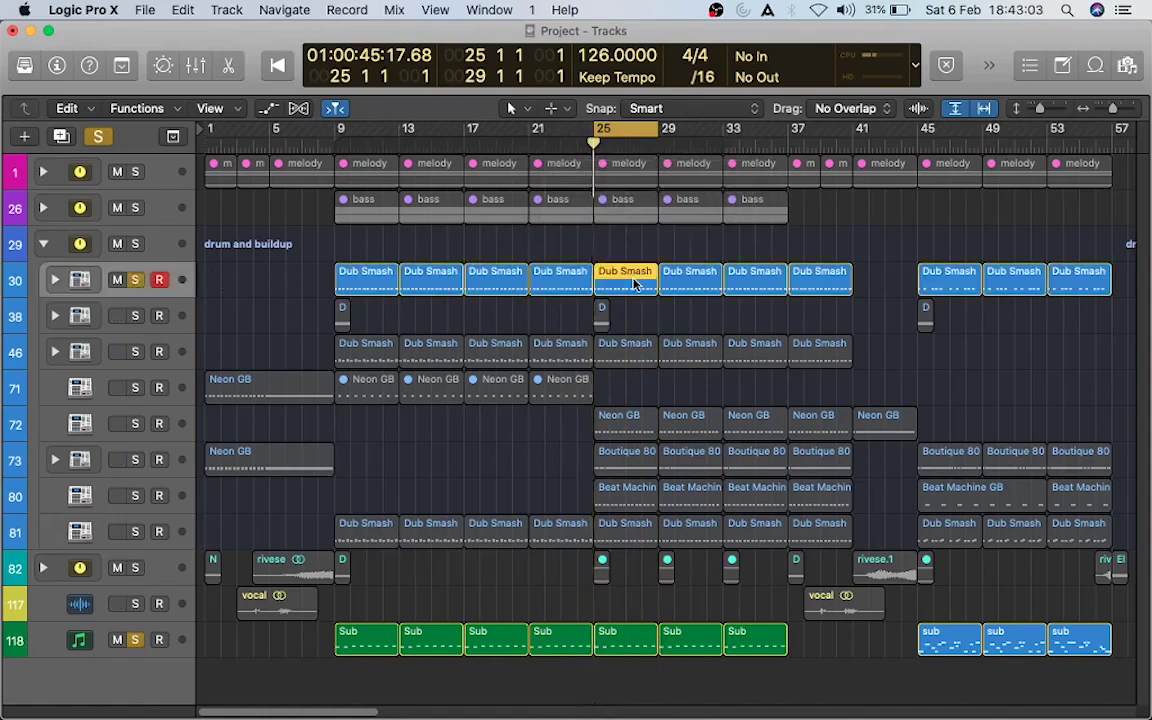
Step: Play track 30's Dub Smash kick region at bar 25 in the Piano Roll and close the editor
double_click(628, 278)
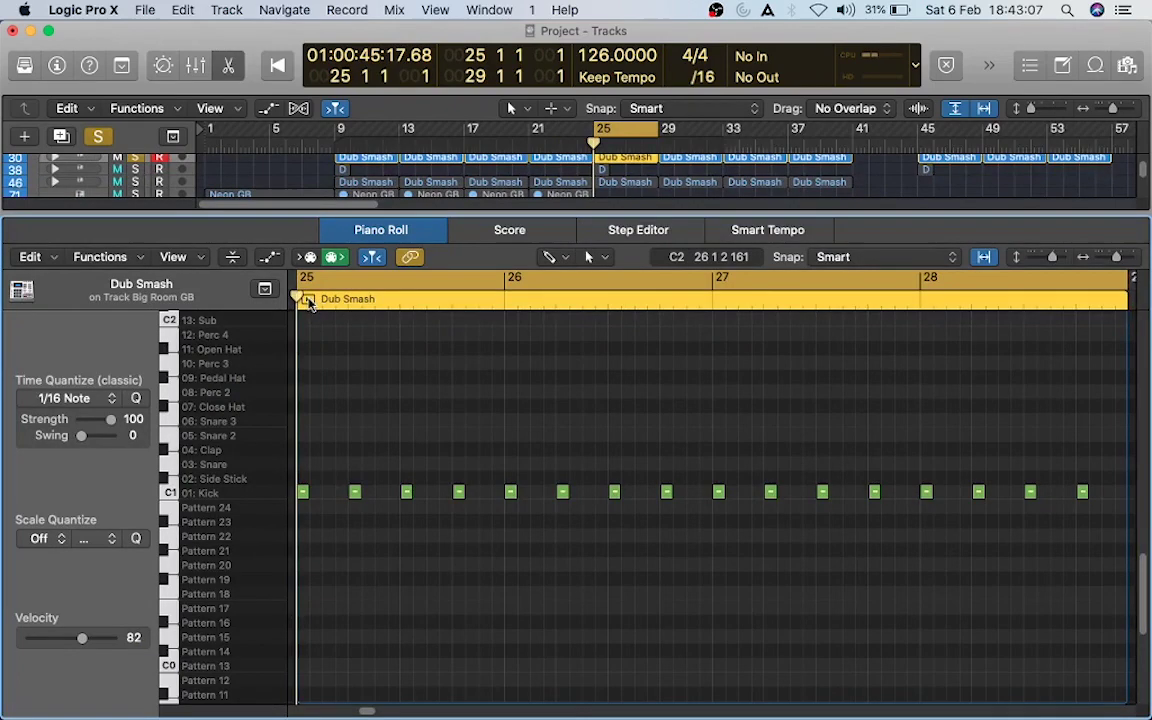
key("space")
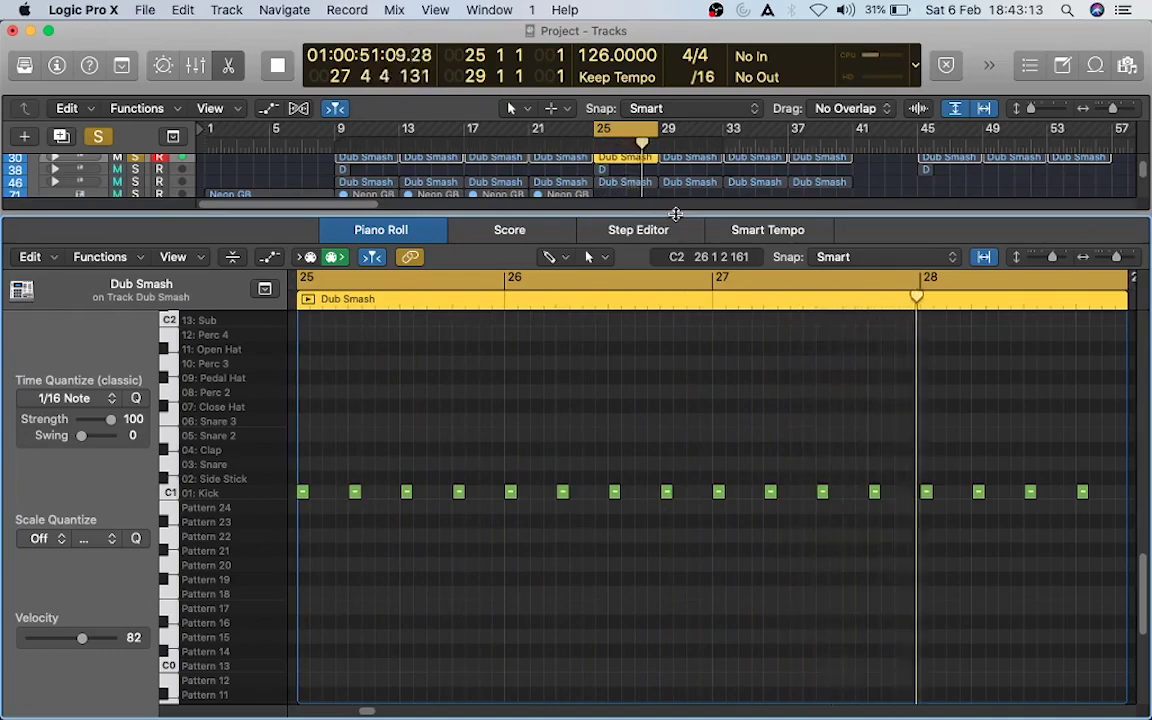
key("space")
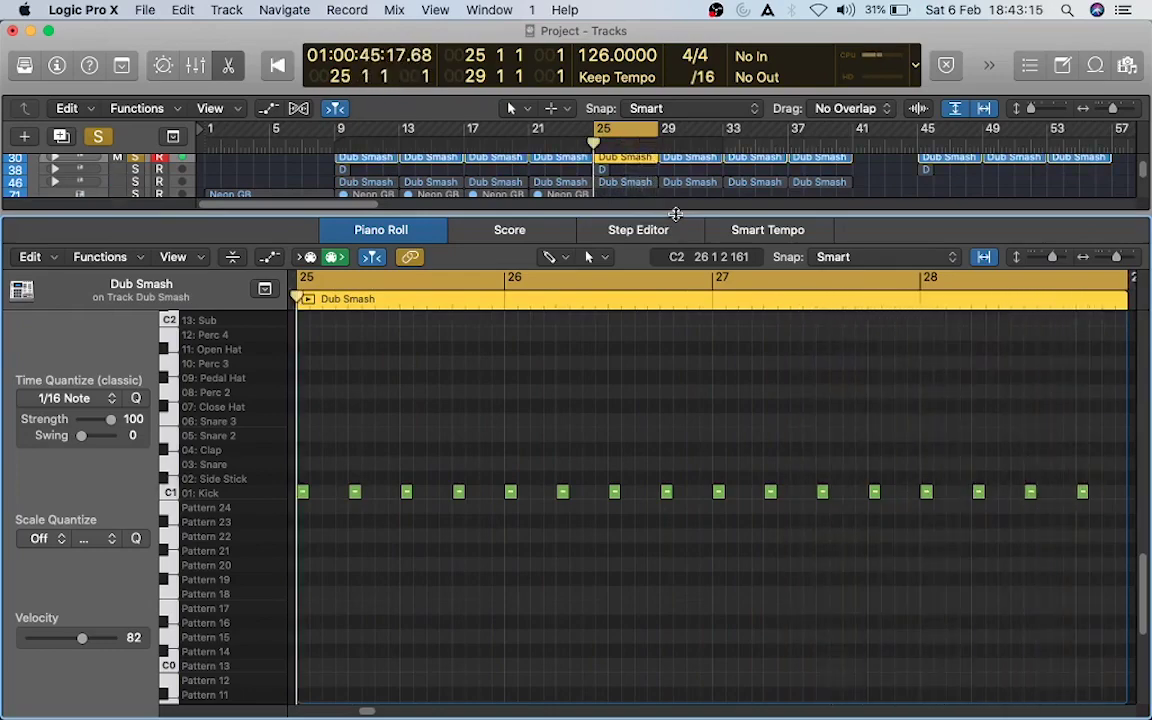
key("p")
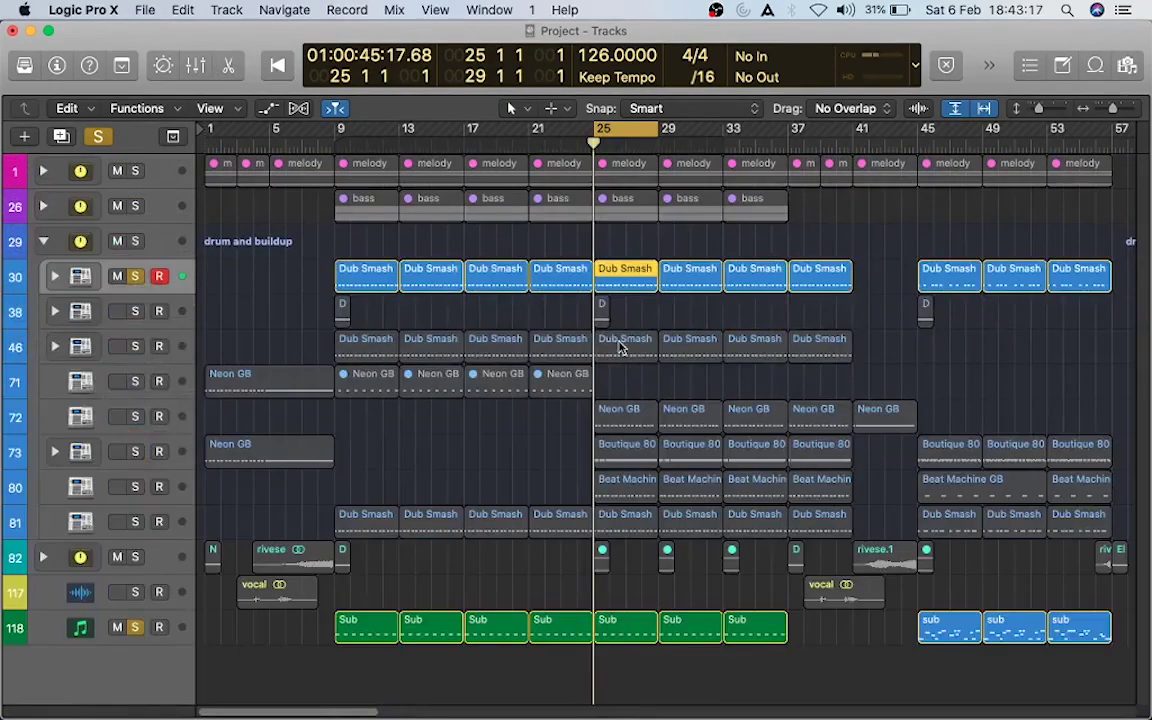
Step: Solo track 46 instead of track 30 and play its Dub Smash region at bar 25 in the Piano Roll, closing the editor when done
left_click(620, 345)
left_click(135, 347)
left_click(135, 279)
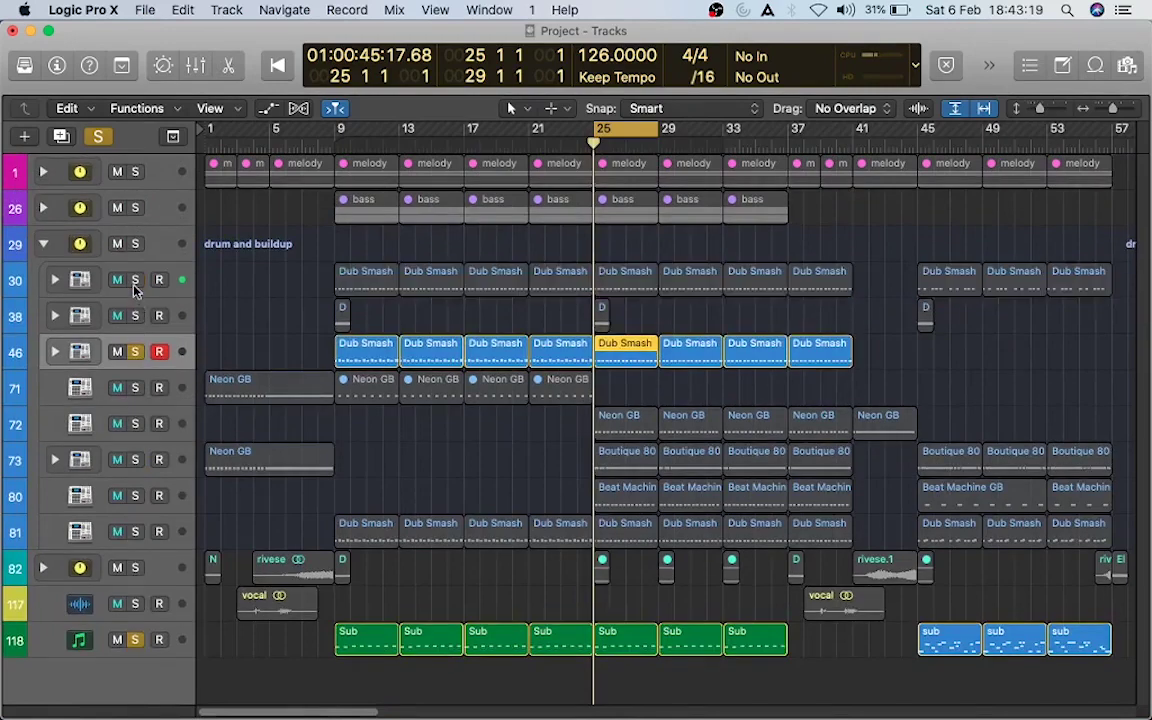
double_click(631, 352)
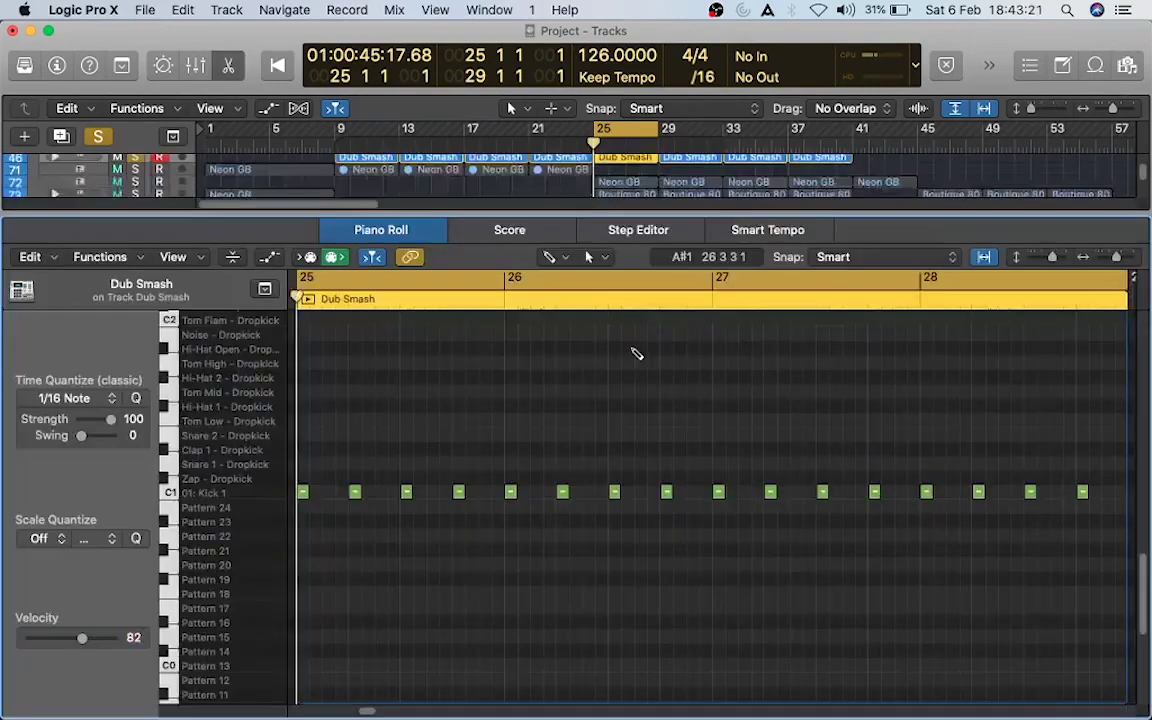
key("space")
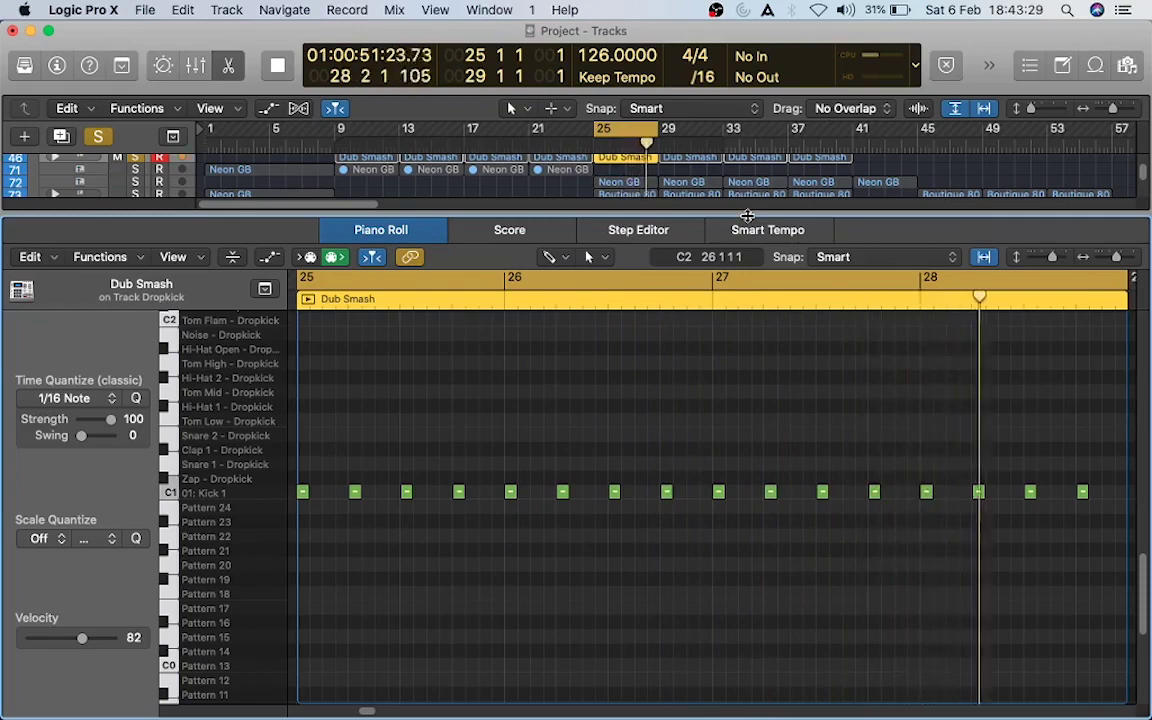
key("space")
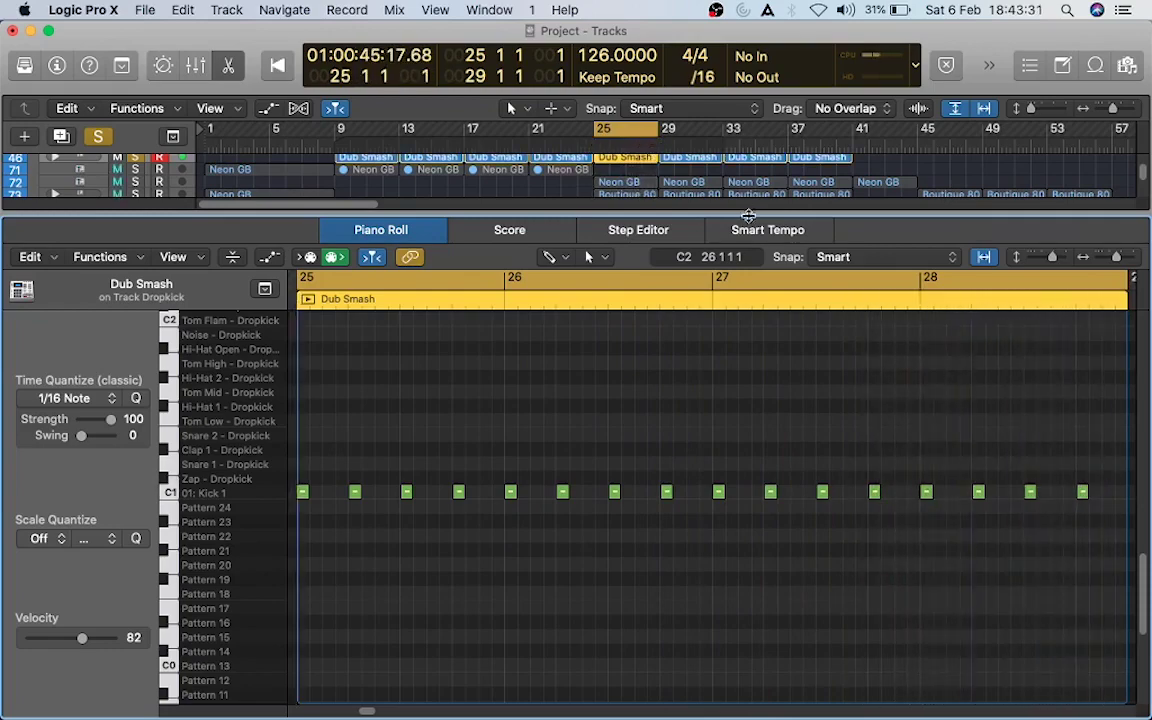
key("e")
Step: Solo track 72 instead of track 46 and play its Neon GB snare region at bar 25 in the Piano Roll, closing the editor when done
left_click(622, 421)
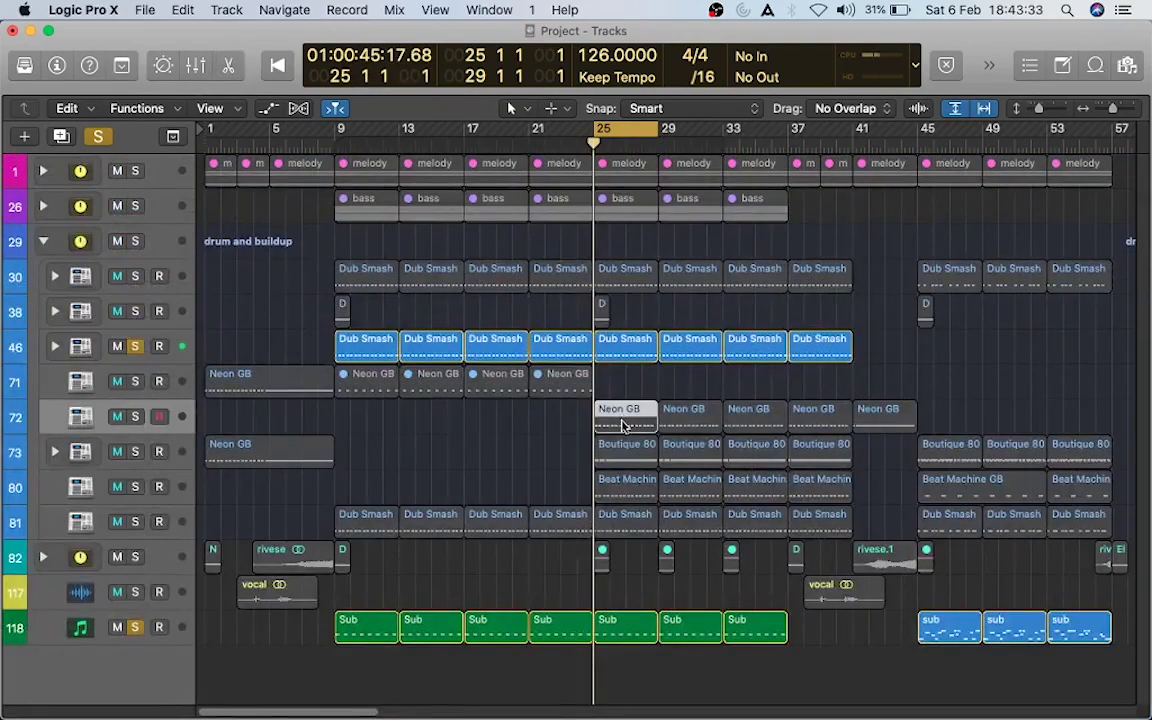
left_click(138, 418)
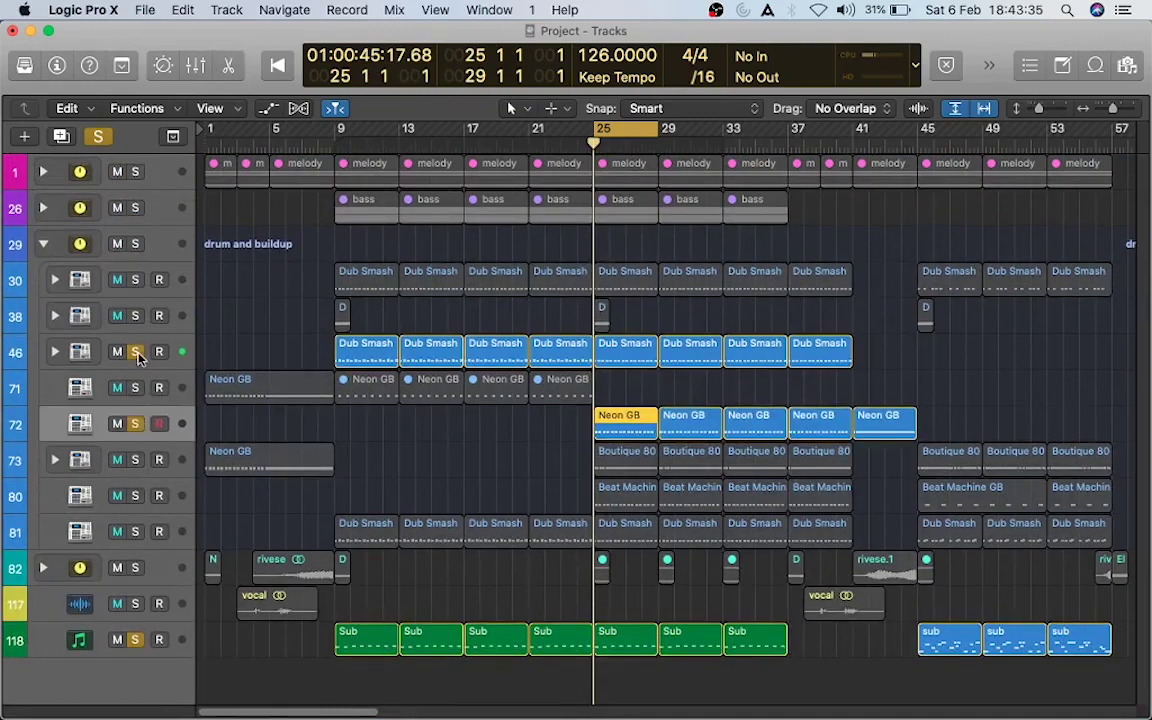
left_click(137, 350)
key("e")
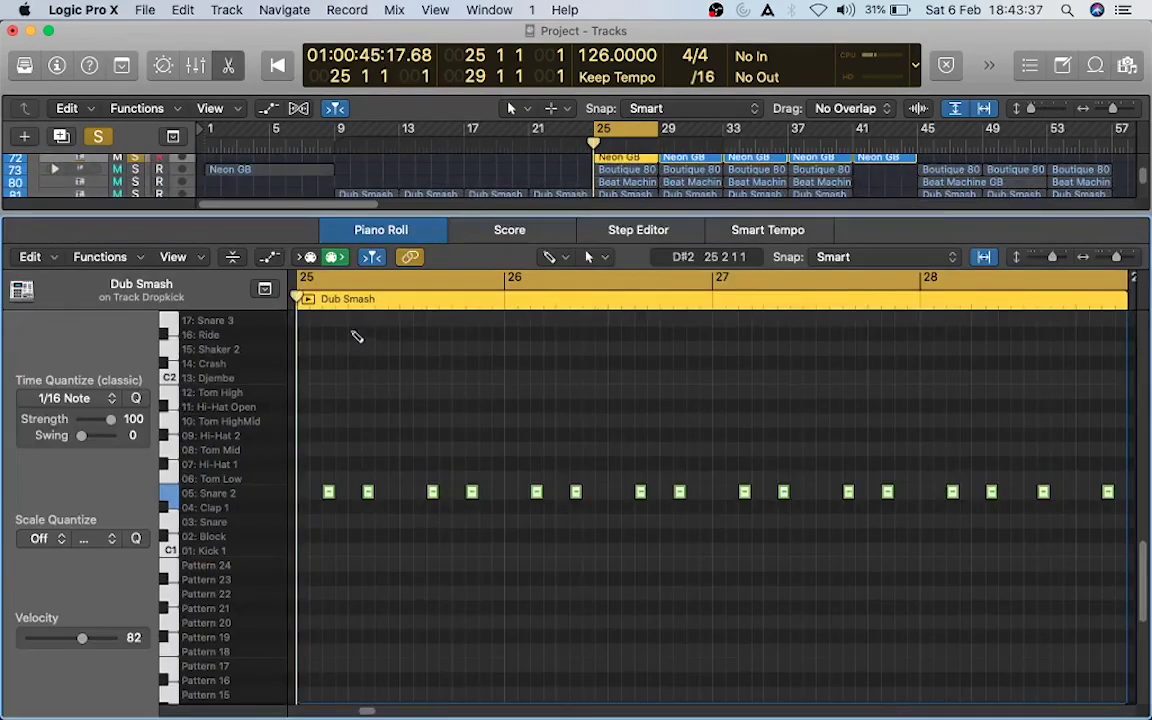
key("space")
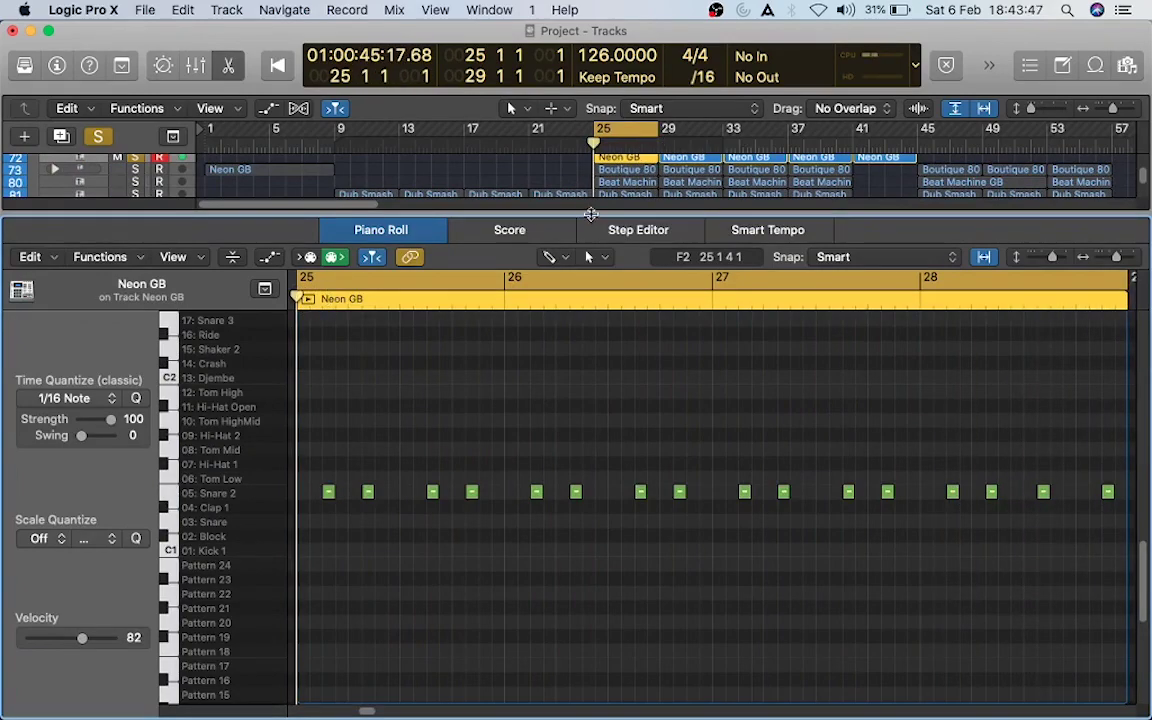
key("e")
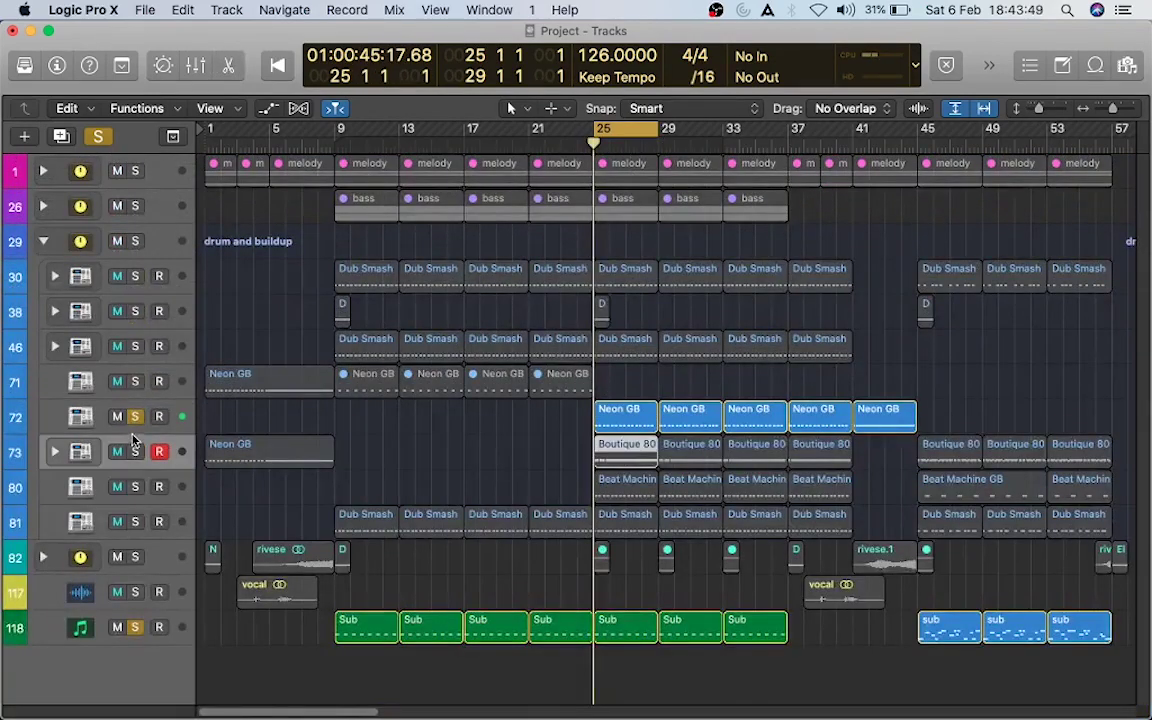
Step: Solo track 73 instead of track 72 and play its Boutique 808 hi-hat region at bar 25 in the Piano Roll, closing the editor when done
left_click(120, 445)
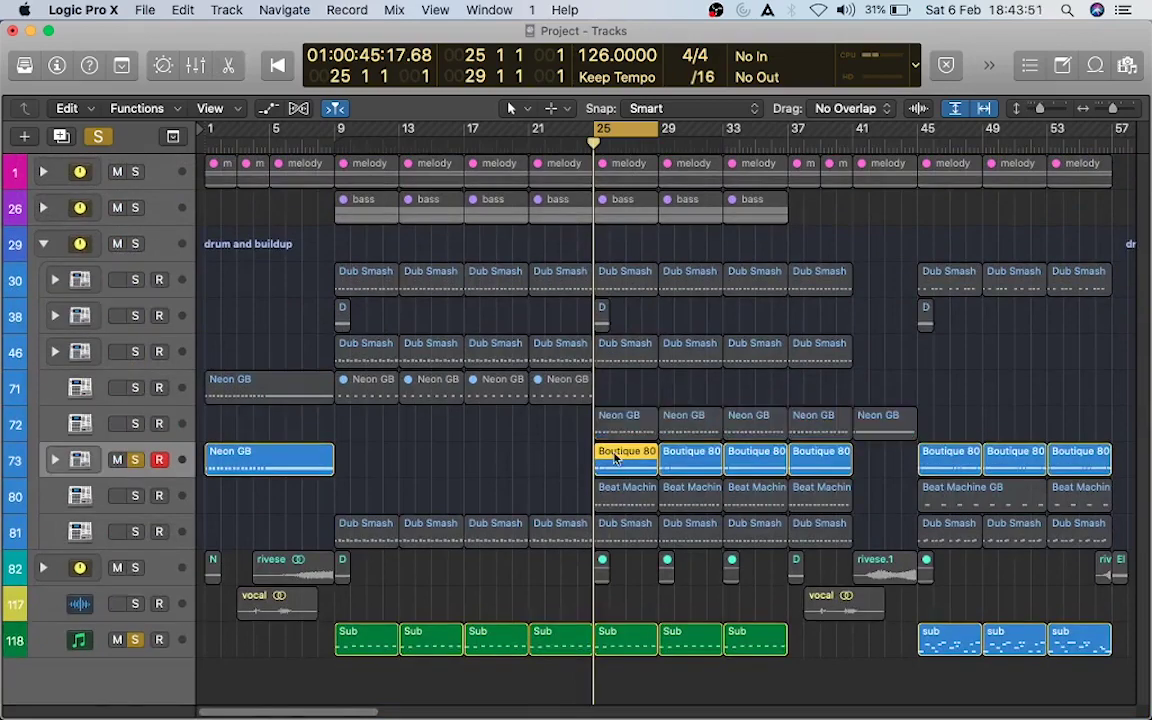
double_click(614, 457)
key("space")
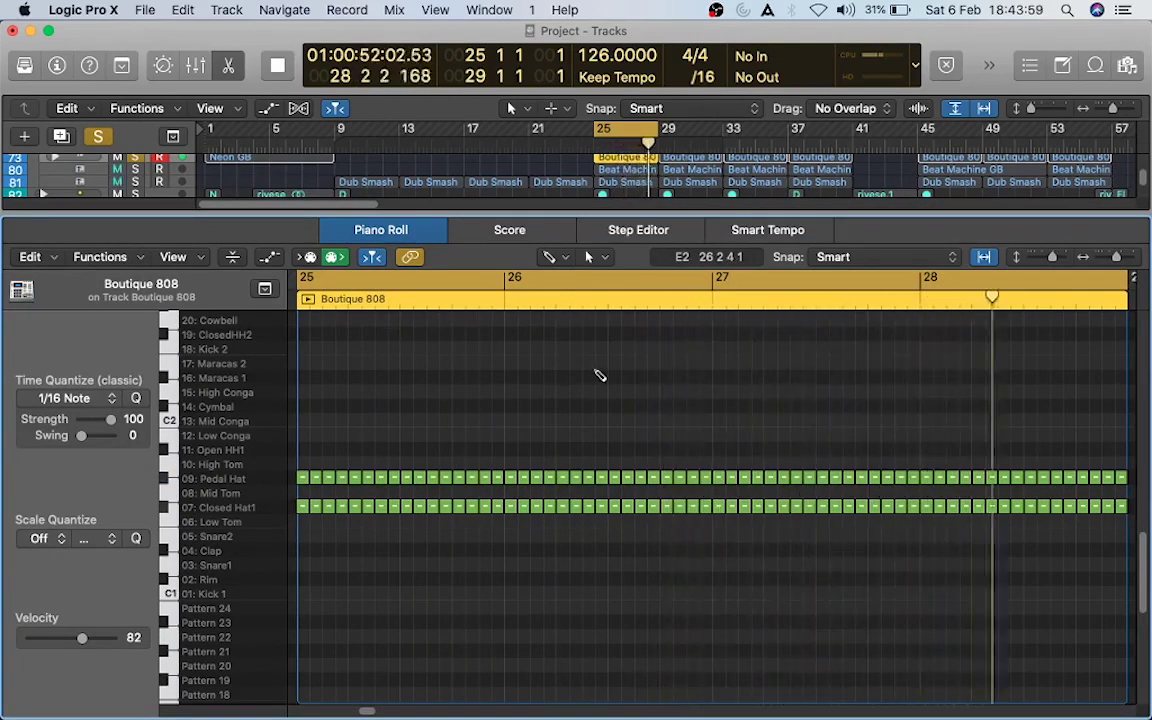
key("space")
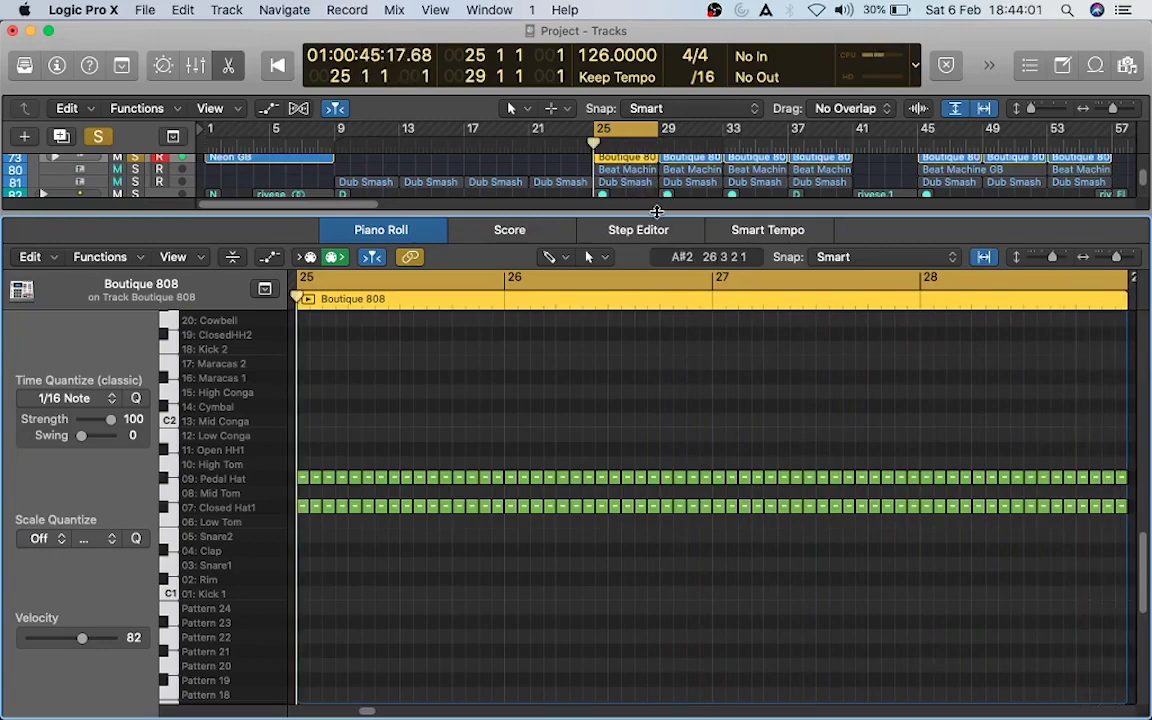
key("e")
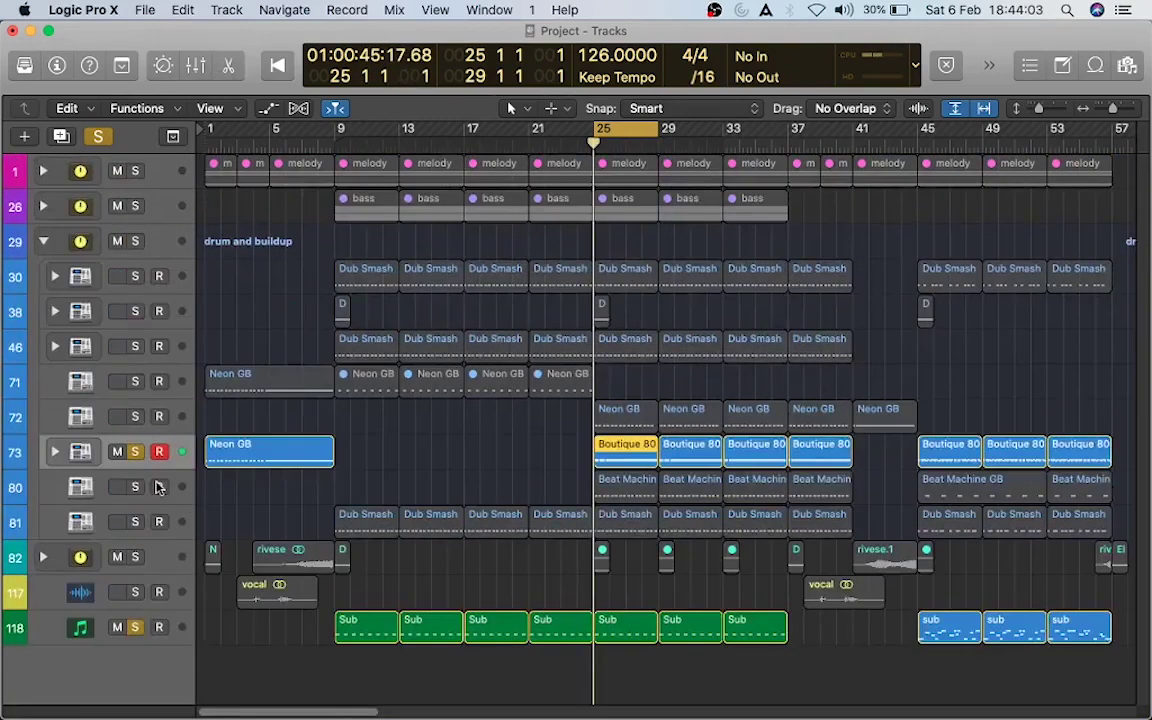
Step: Solo track 80 instead of track 73 and play its Beat Machine GB region at bar 25 in the Piano Roll, closing the editor when done
left_click(135, 487)
left_click(135, 458)
left_click(626, 492)
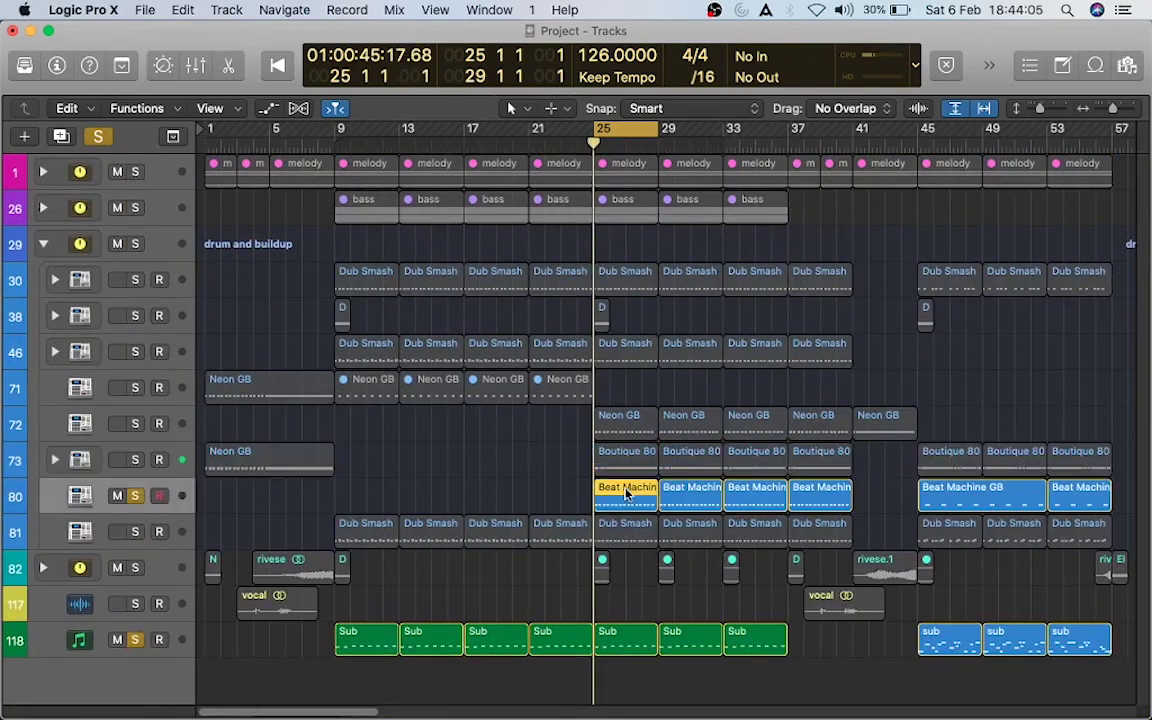
key("e")
key("space")
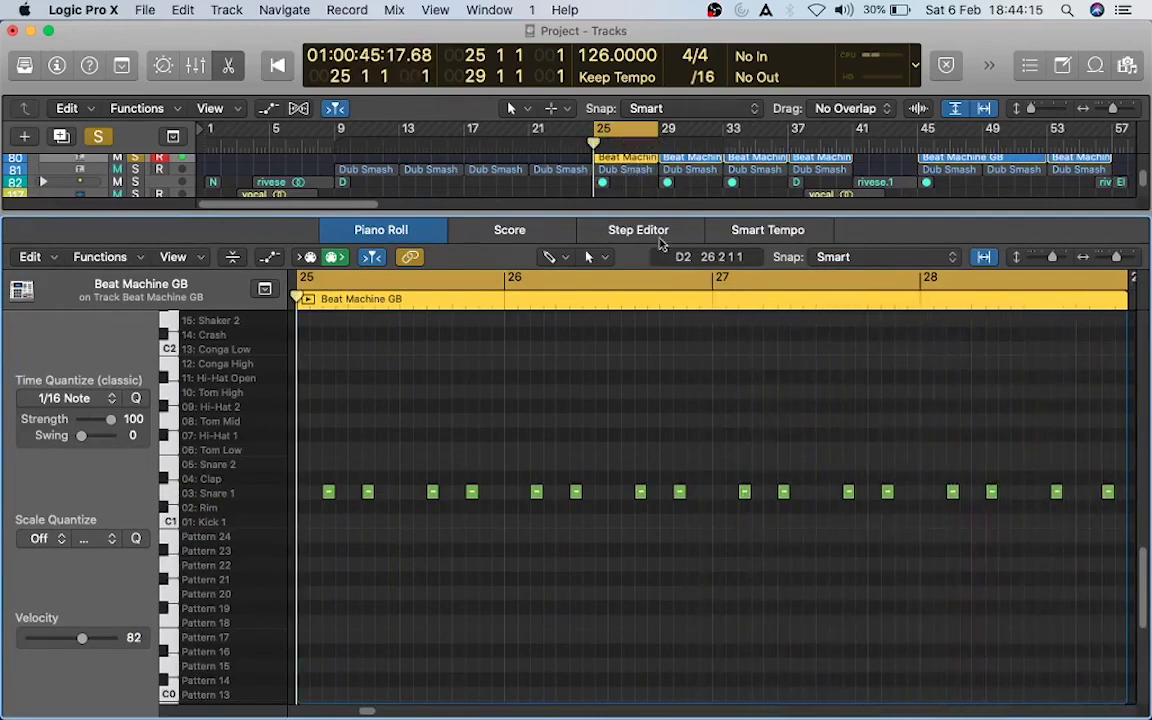
left_click_drag(676, 213, 638, 694)
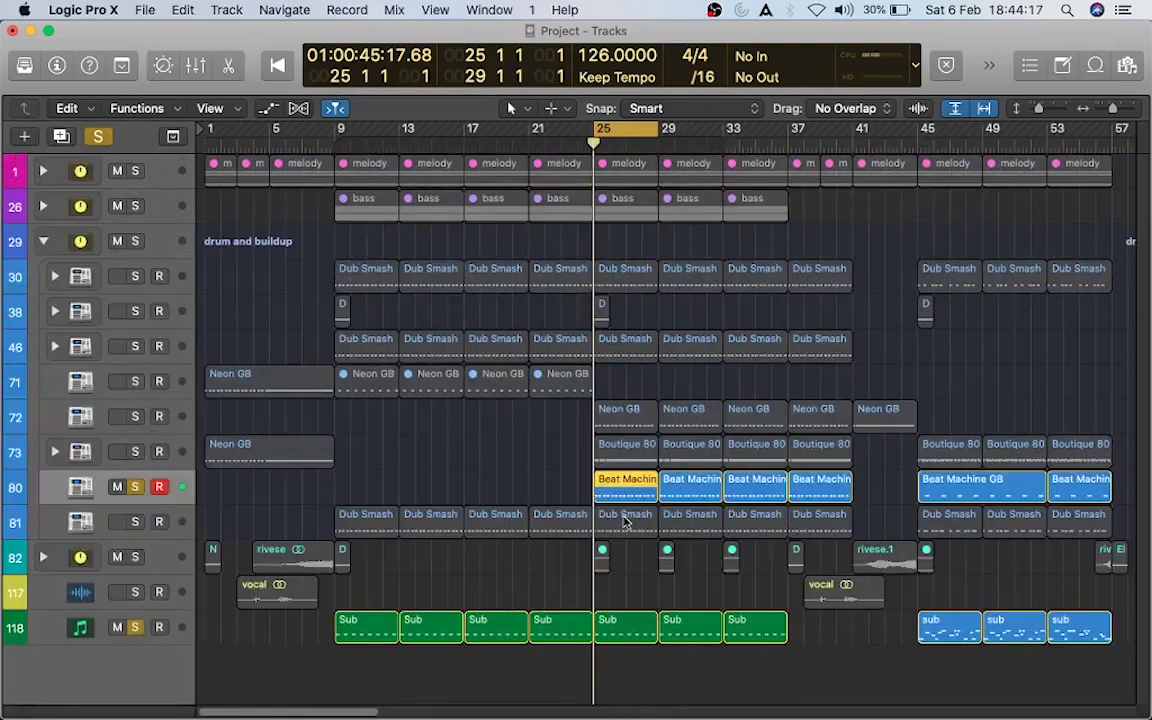
Step: Solo track 81 instead of track 80 and play its Dub Smash region at bar 25 in the Piano Roll, closing the editor when done
left_click(624, 518)
left_click(138, 523)
left_click(136, 500)
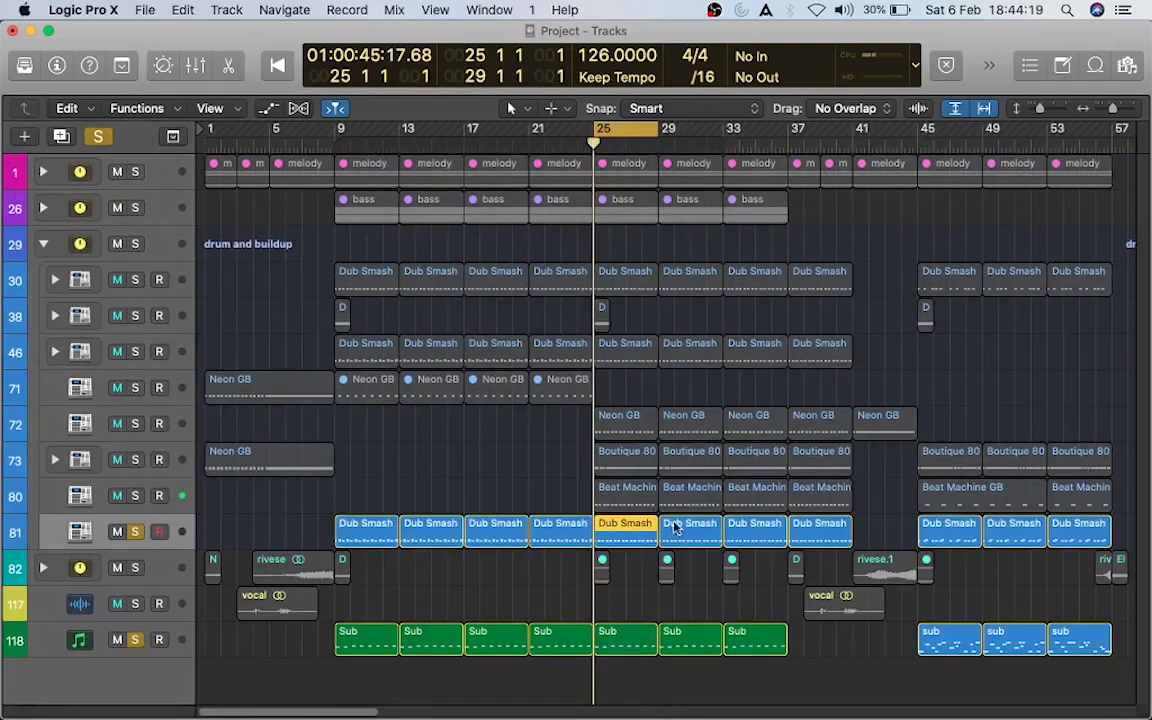
double_click(639, 527)
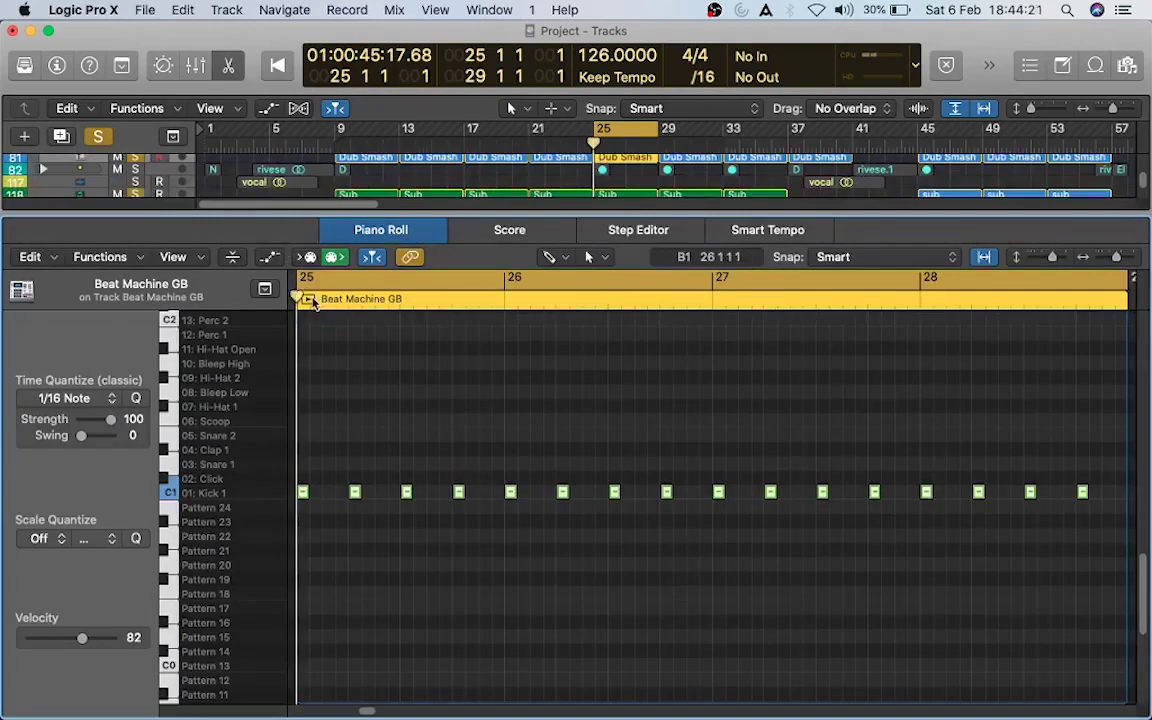
key("space")
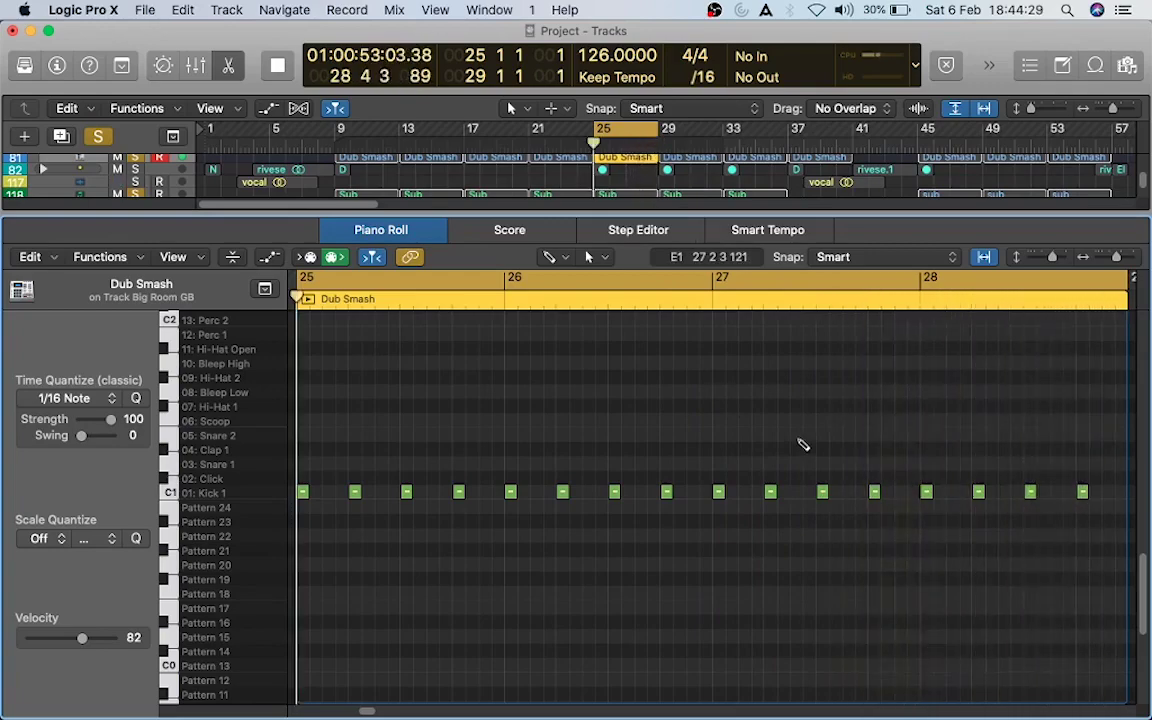
key("space")
left_click_drag(782, 214, 735, 607)
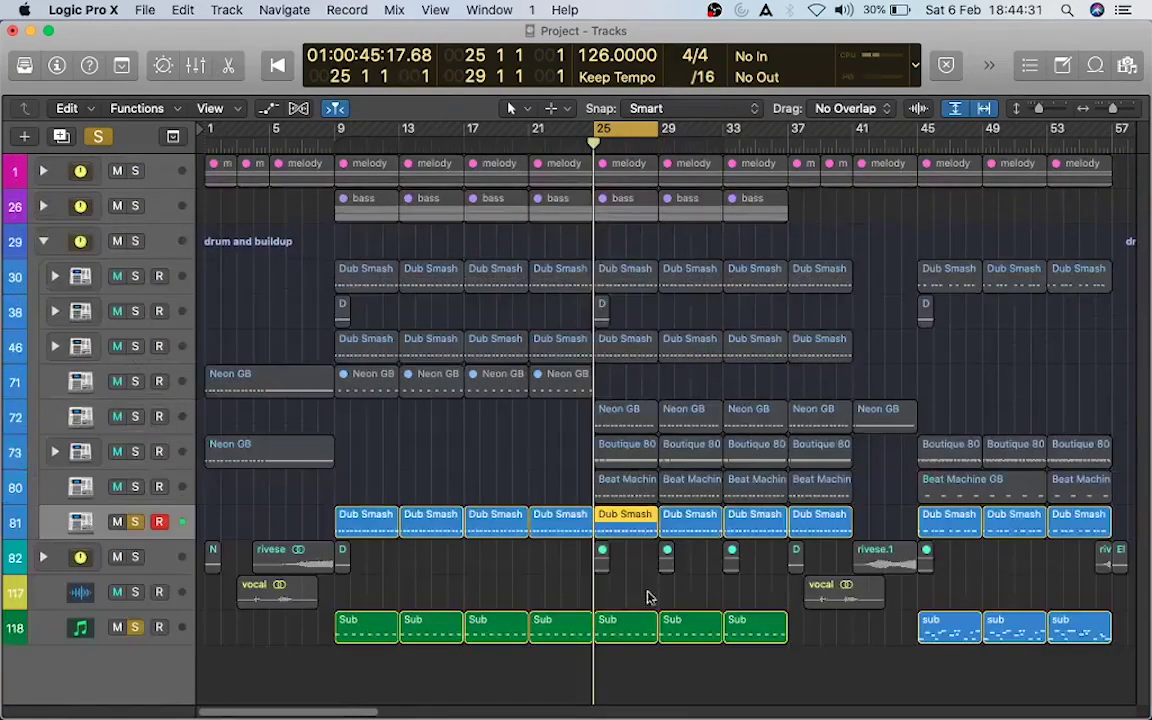
Step: Expand the fx stack and play its track 84 soloed from bar 25, clearing the solos on tracks 81 and 118
left_click(135, 559)
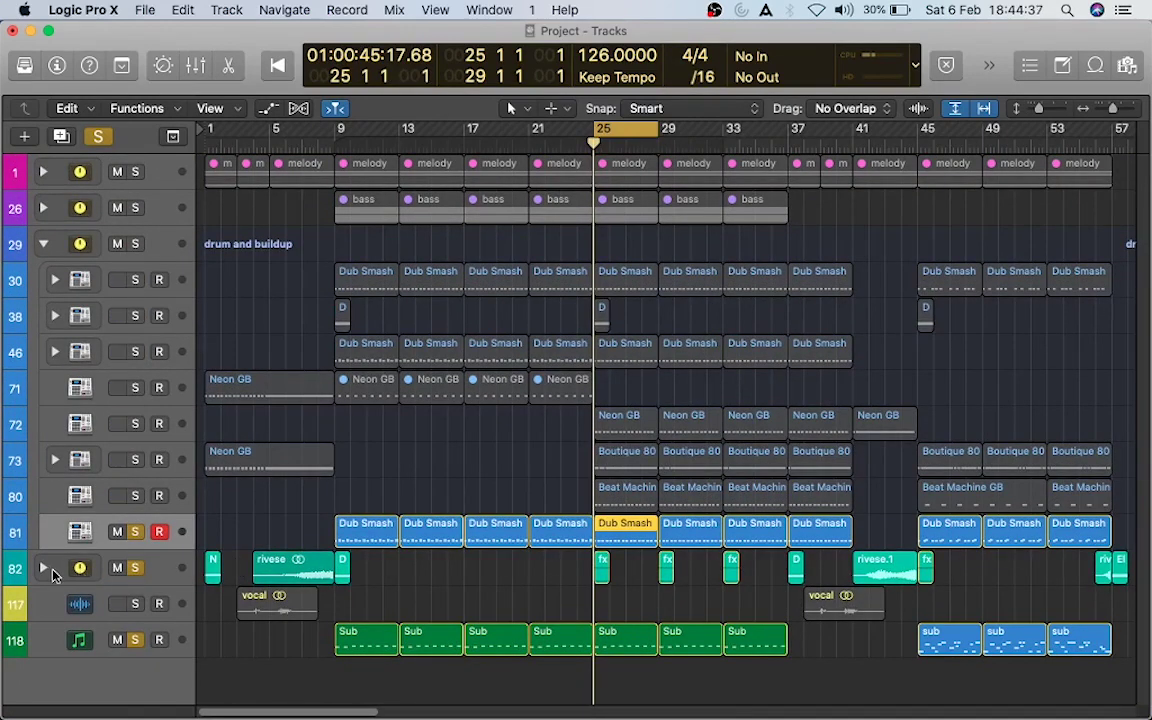
left_click(43, 568)
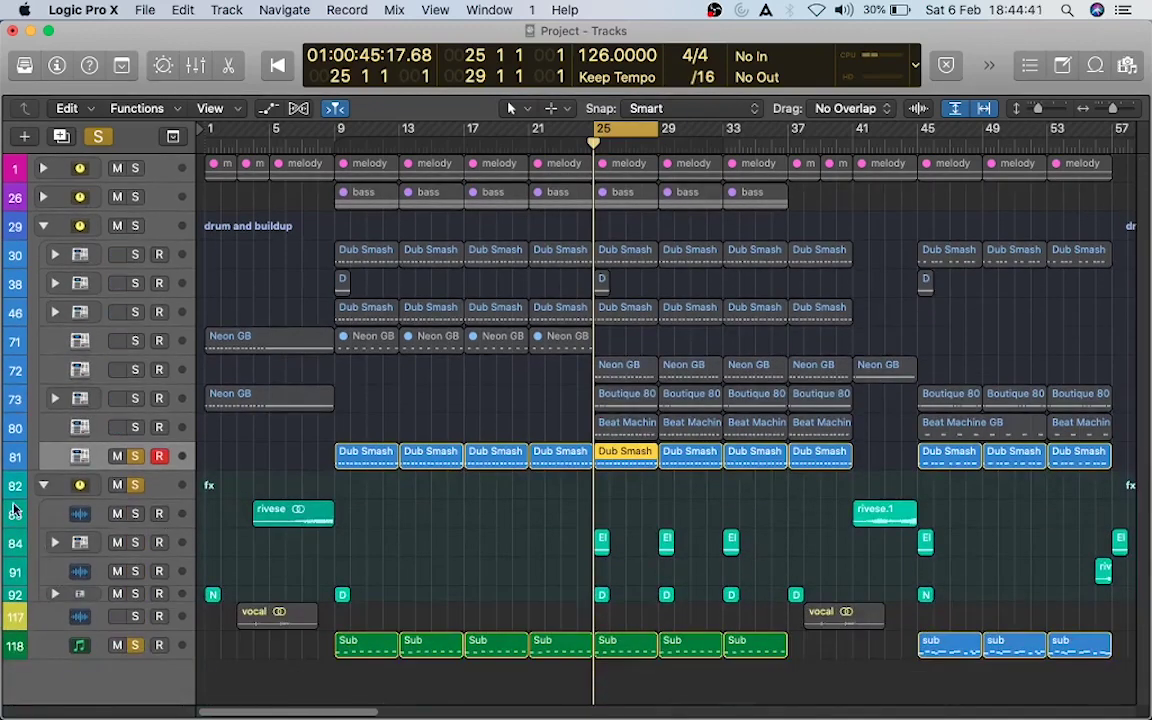
left_click(135, 487)
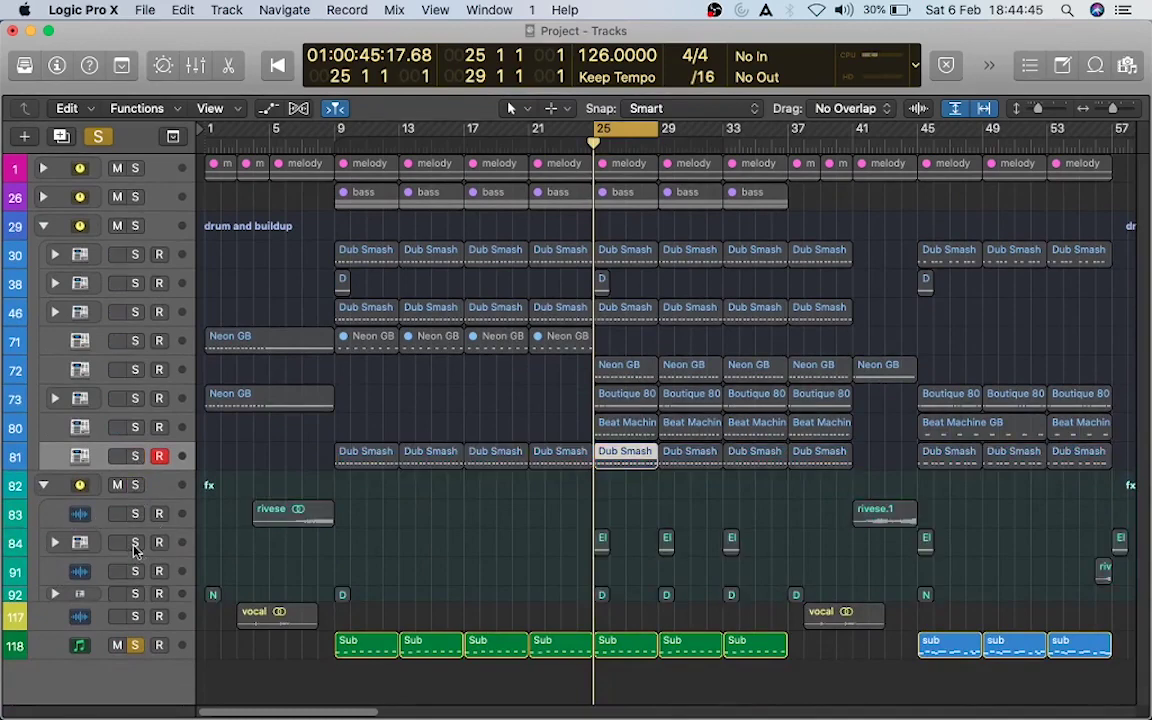
left_click(135, 543)
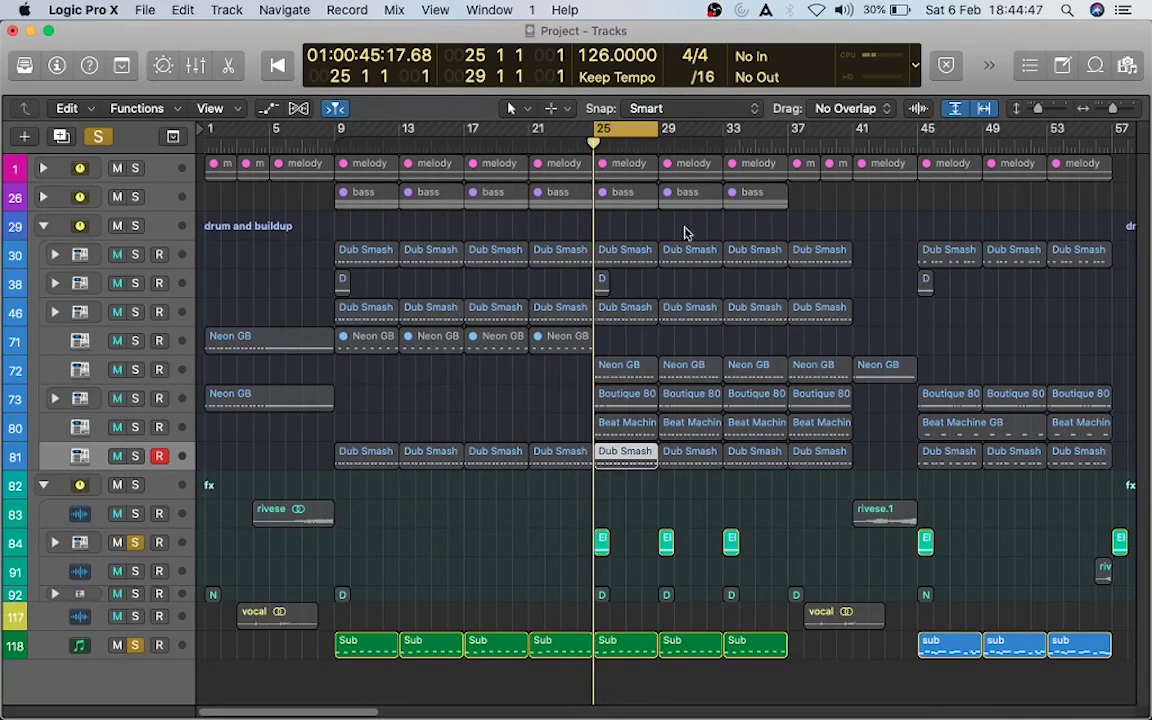
key("space")
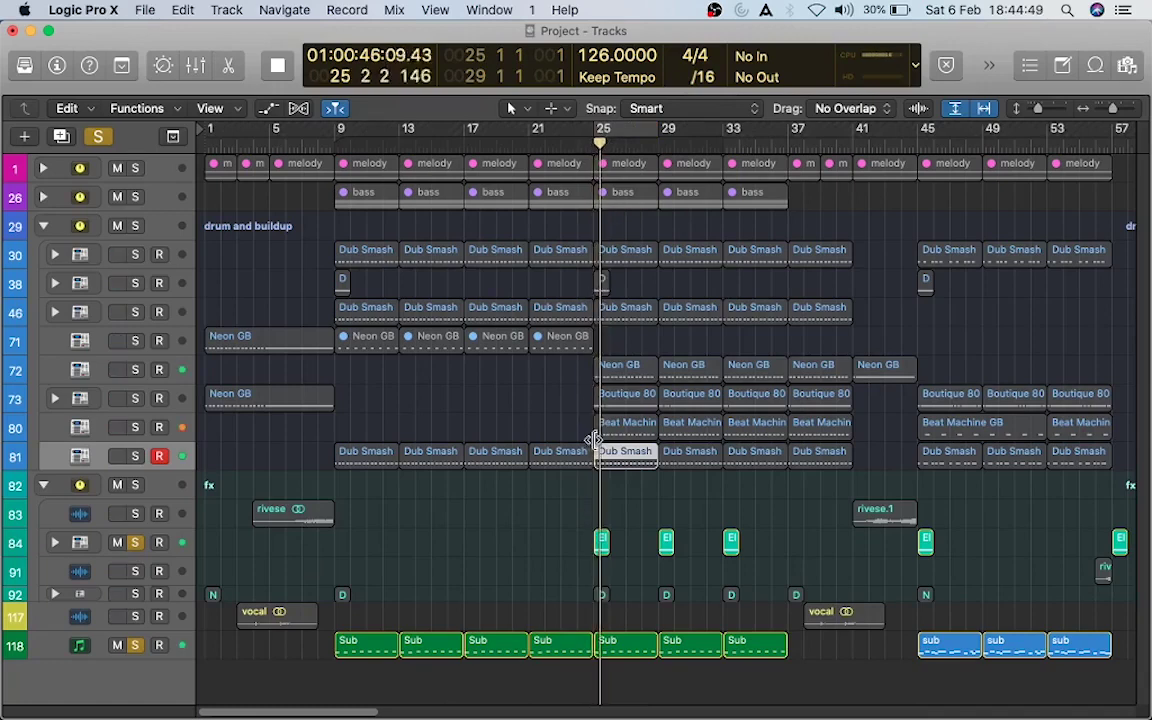
left_click(135, 645)
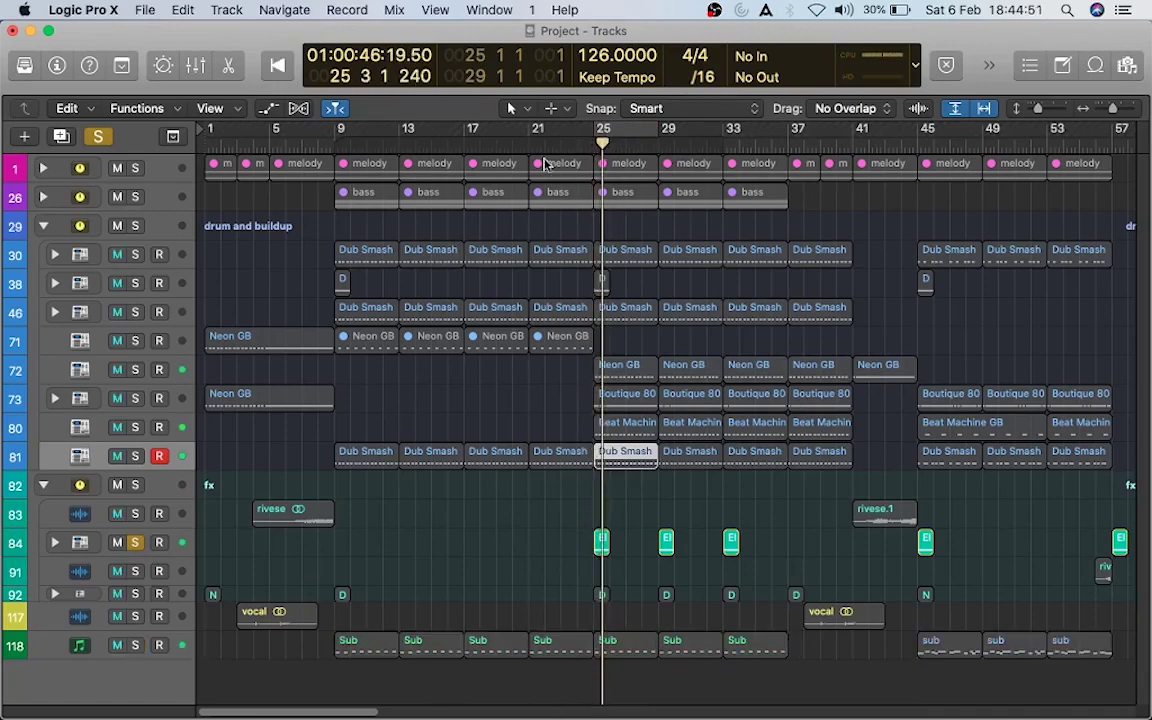
Step: Solo track 92 instead of track 84 and play it from bar 25, clearing its solo when done
left_click_drag(600, 144, 594, 148)
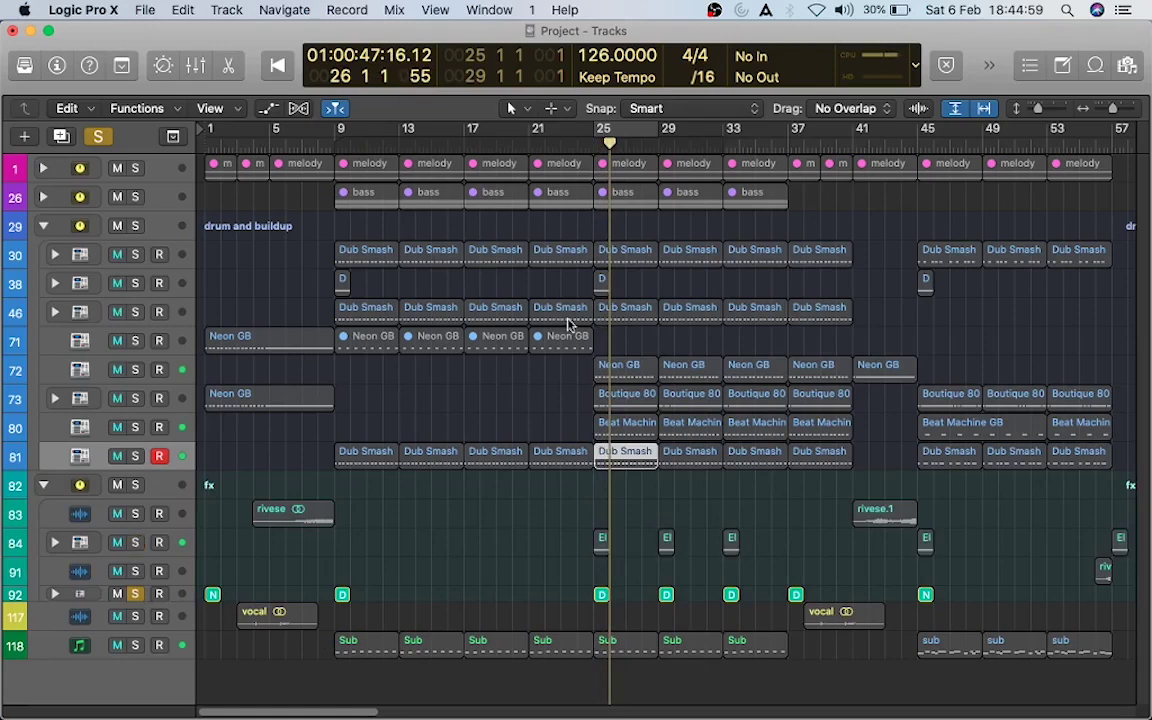
left_click_drag(608, 148, 590, 150)
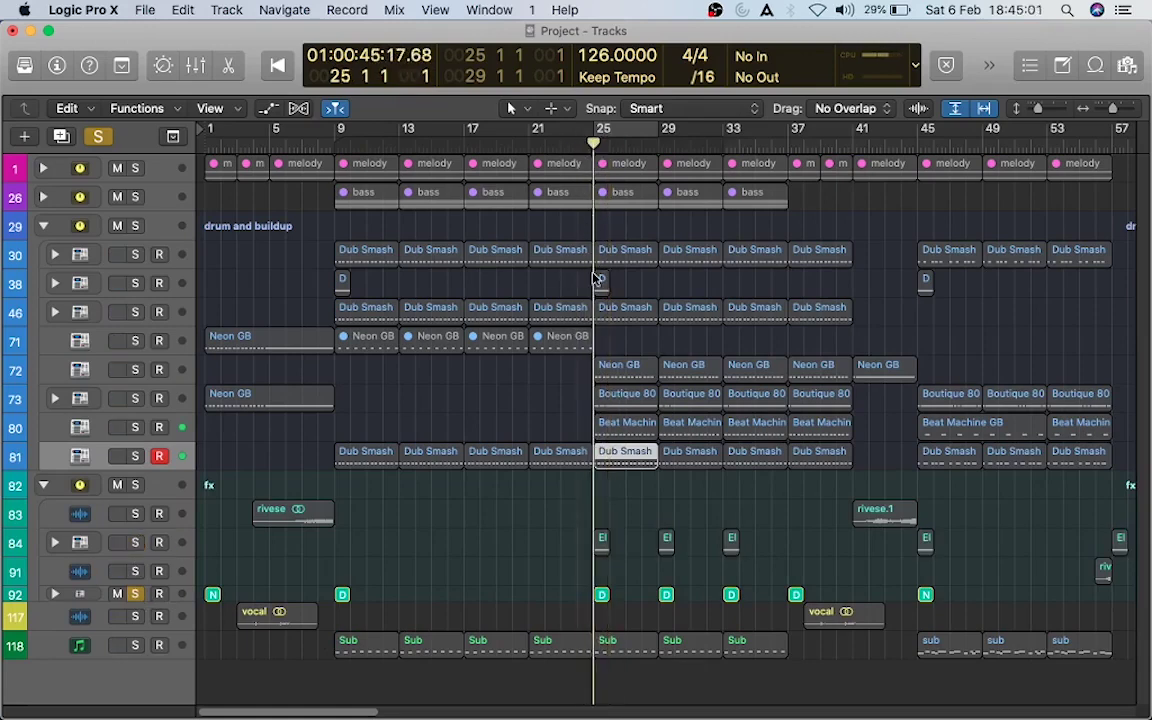
key("space")
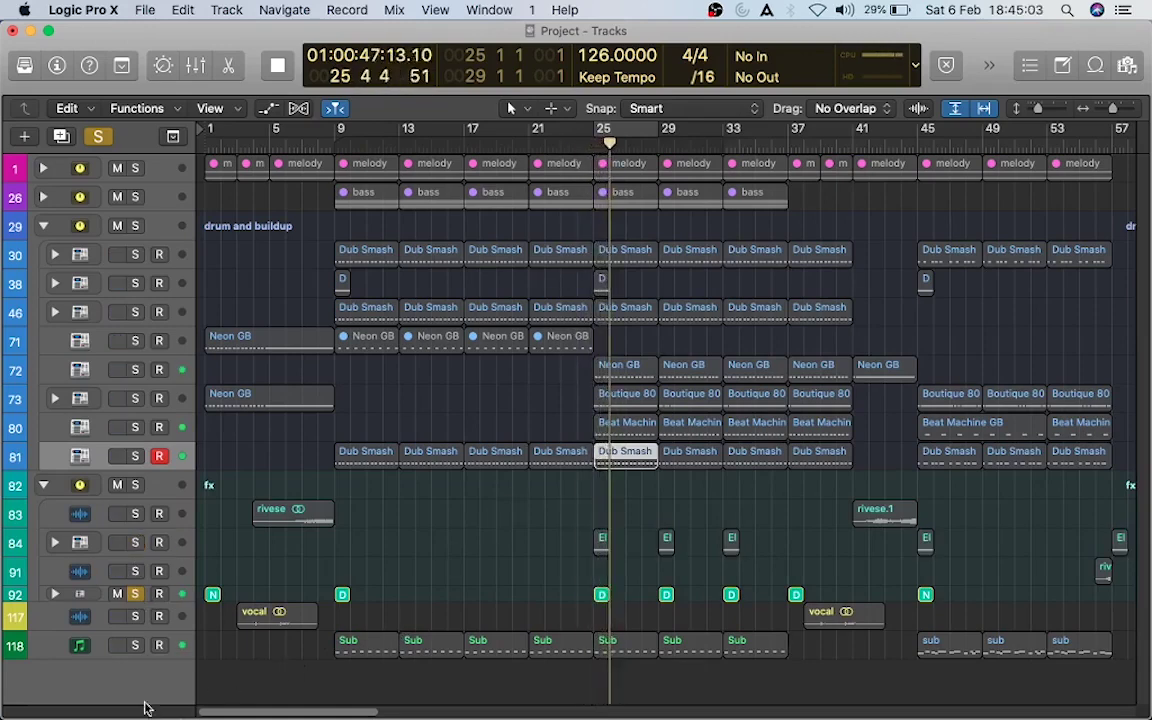
key("space")
left_click(136, 594)
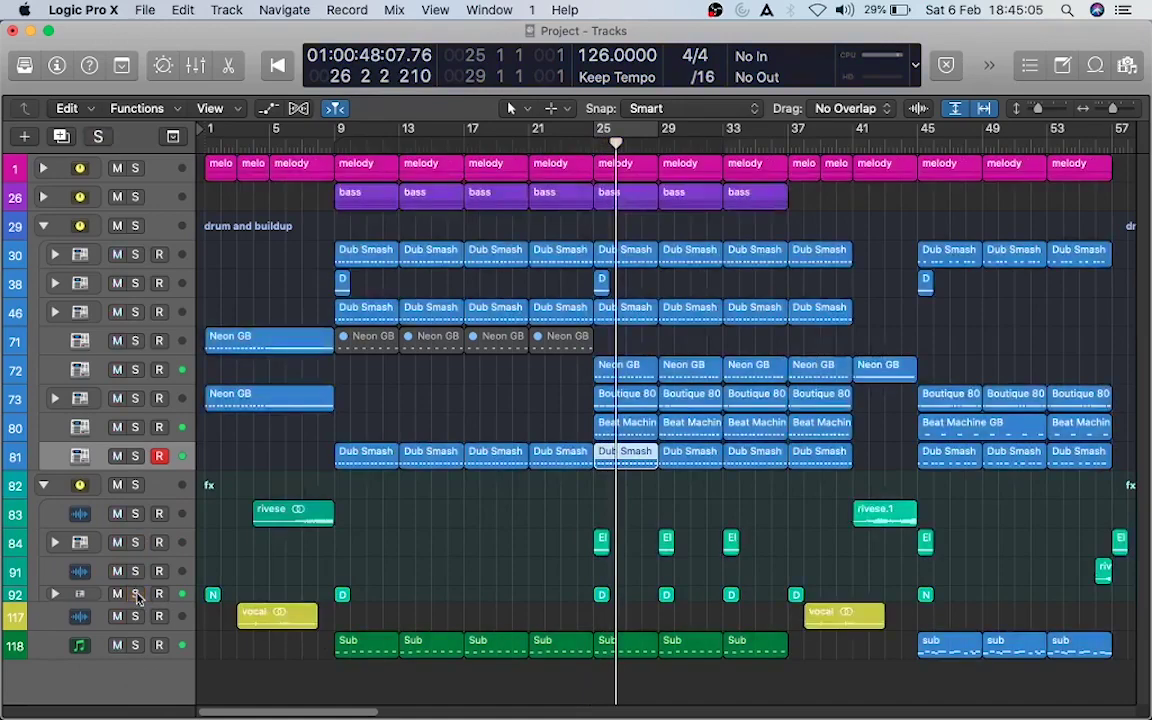
Step: Examine the subtracks inside tracks 92 and 84, collapsing them and the fx stack when done
left_click(55, 595)
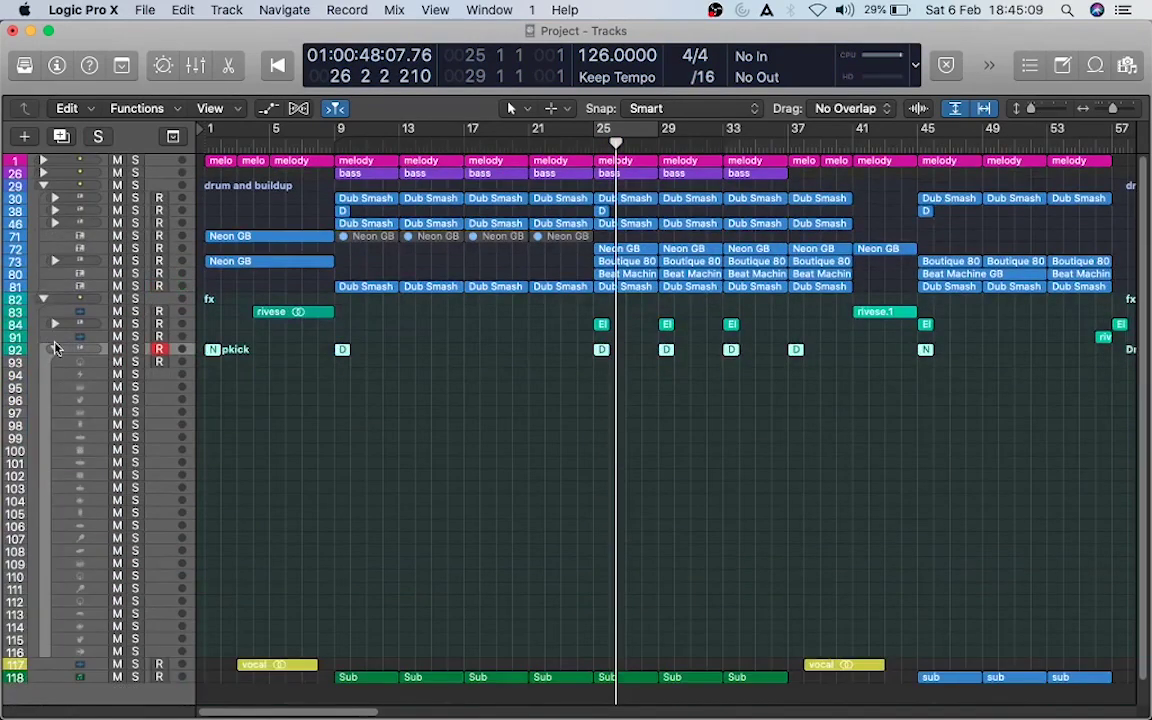
left_click(55, 349)
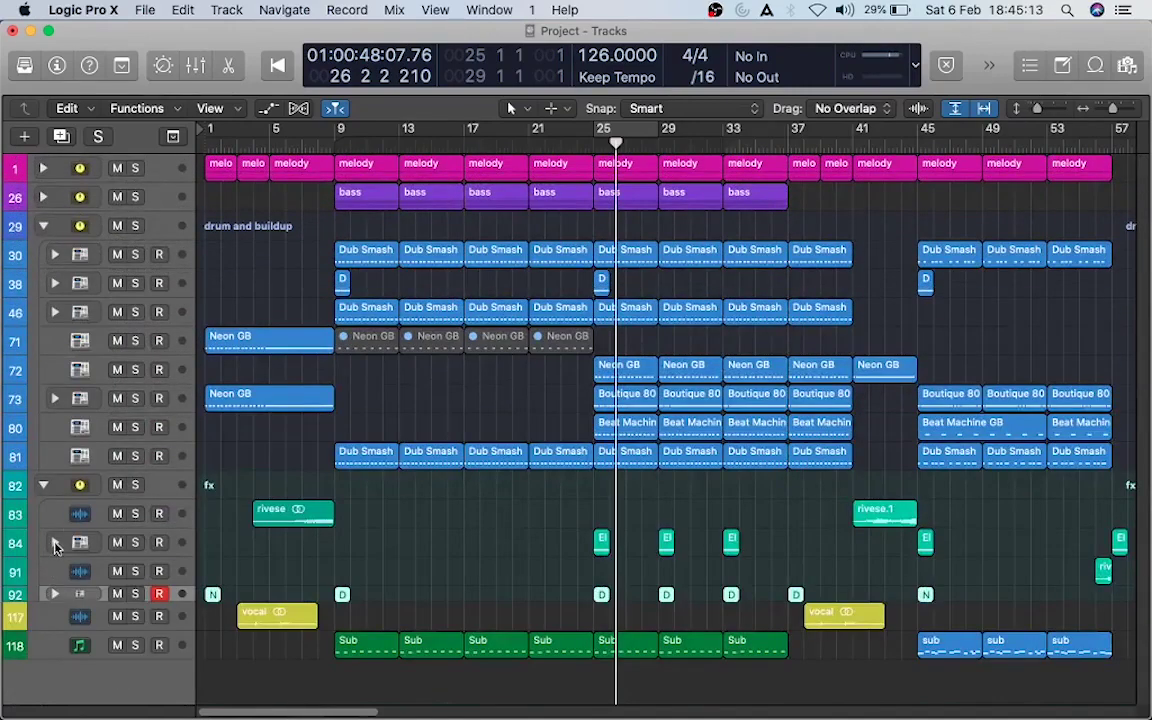
left_click(55, 545)
left_click(49, 392)
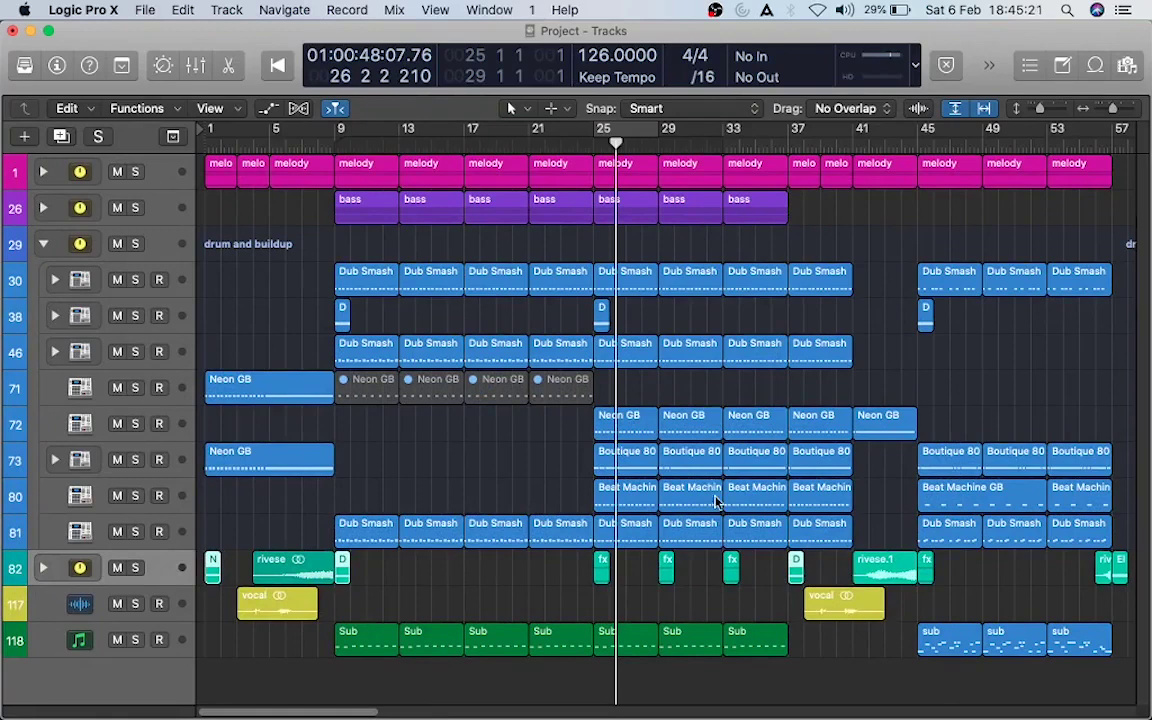
Step: Solo track 72 and play its Neon GB region at bar 41 in the Piano Roll, closing the editor and clearing the solo when done
left_click(853, 145)
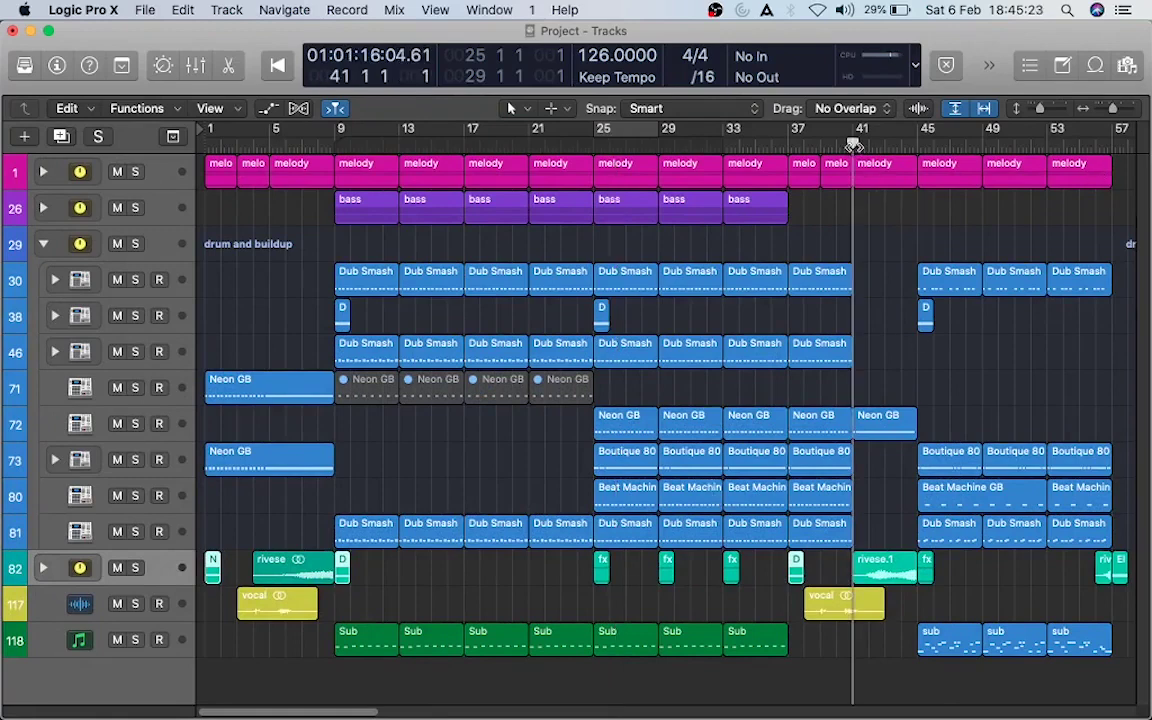
left_click(882, 418)
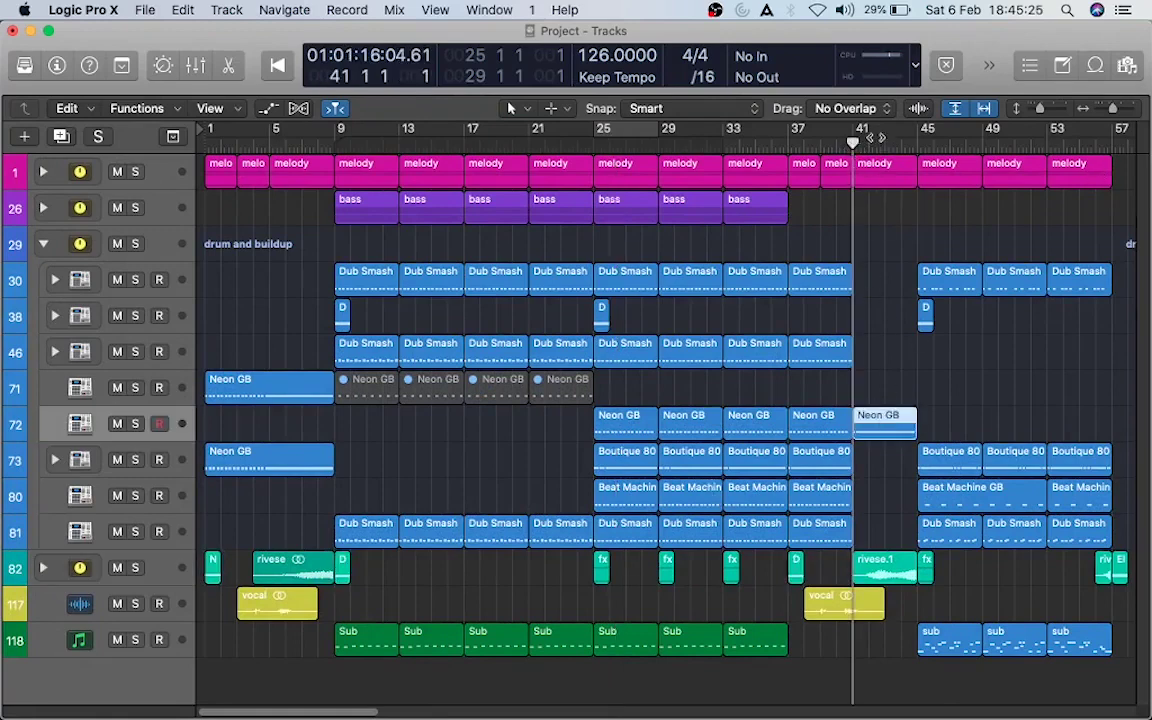
left_click(135, 424)
double_click(888, 421)
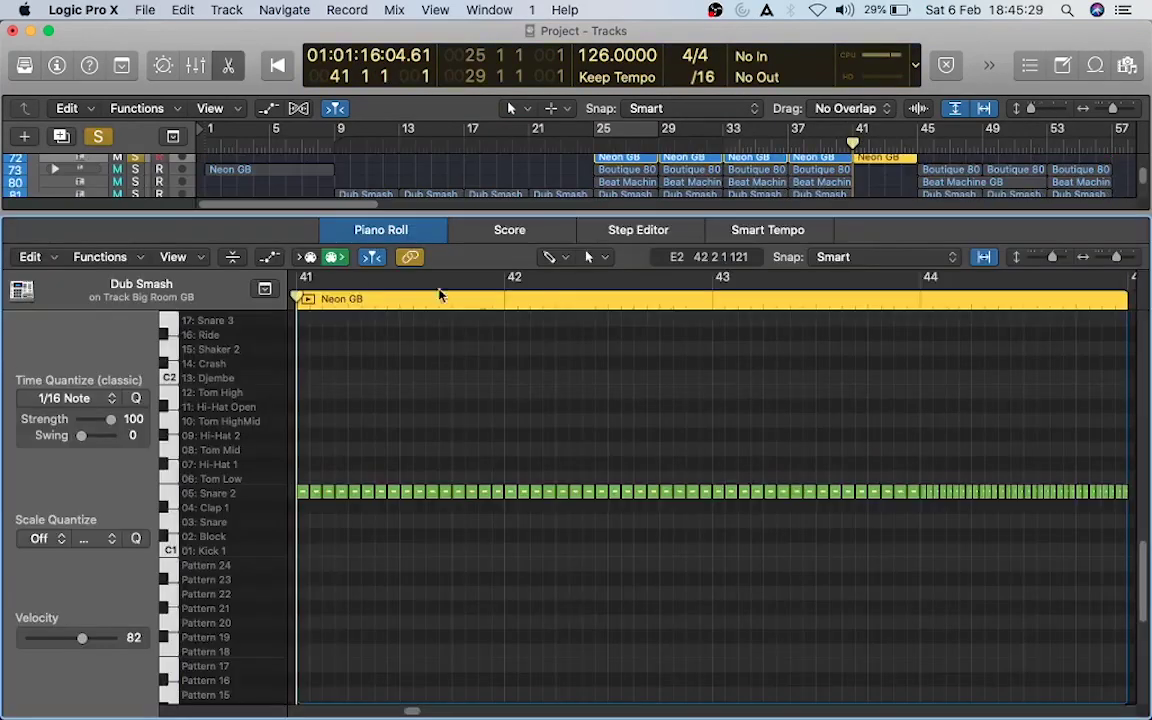
left_click(307, 301)
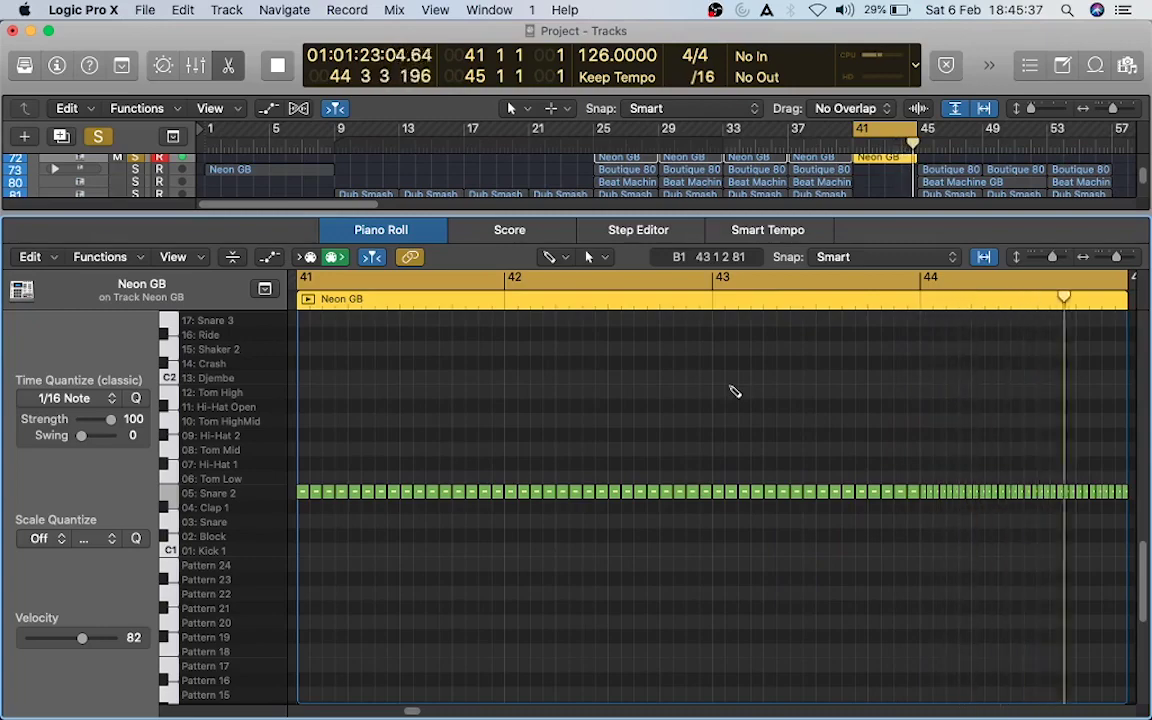
key("space")
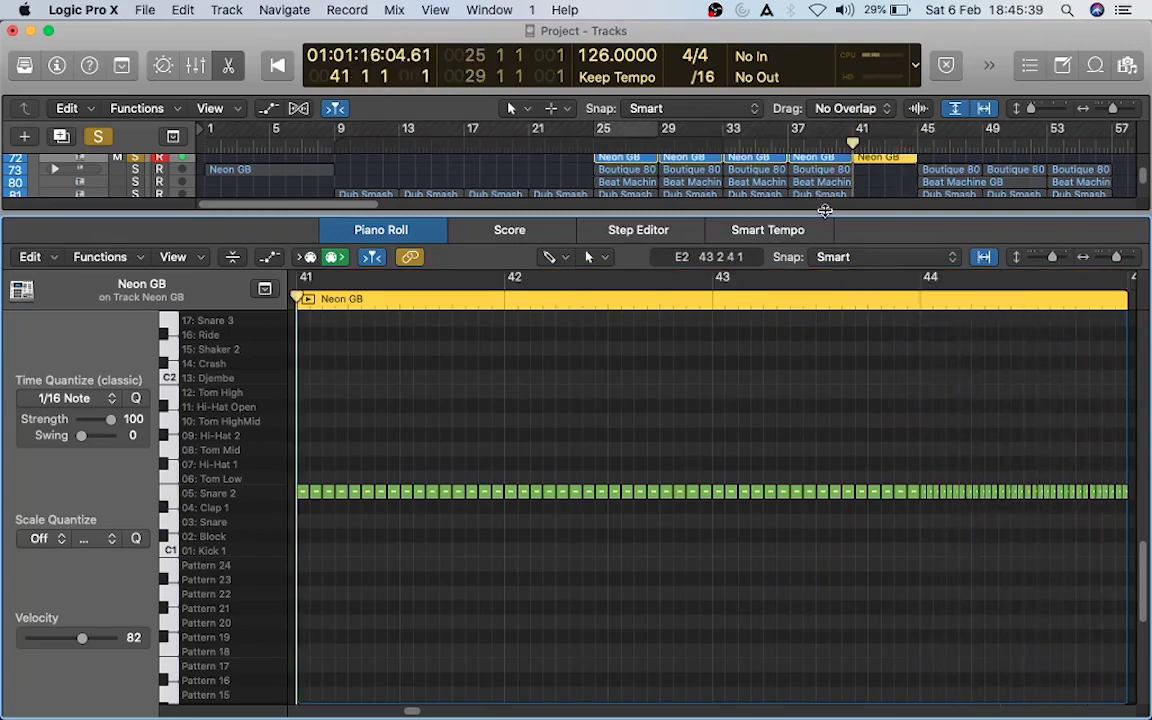
left_click_drag(825, 210, 897, 506)
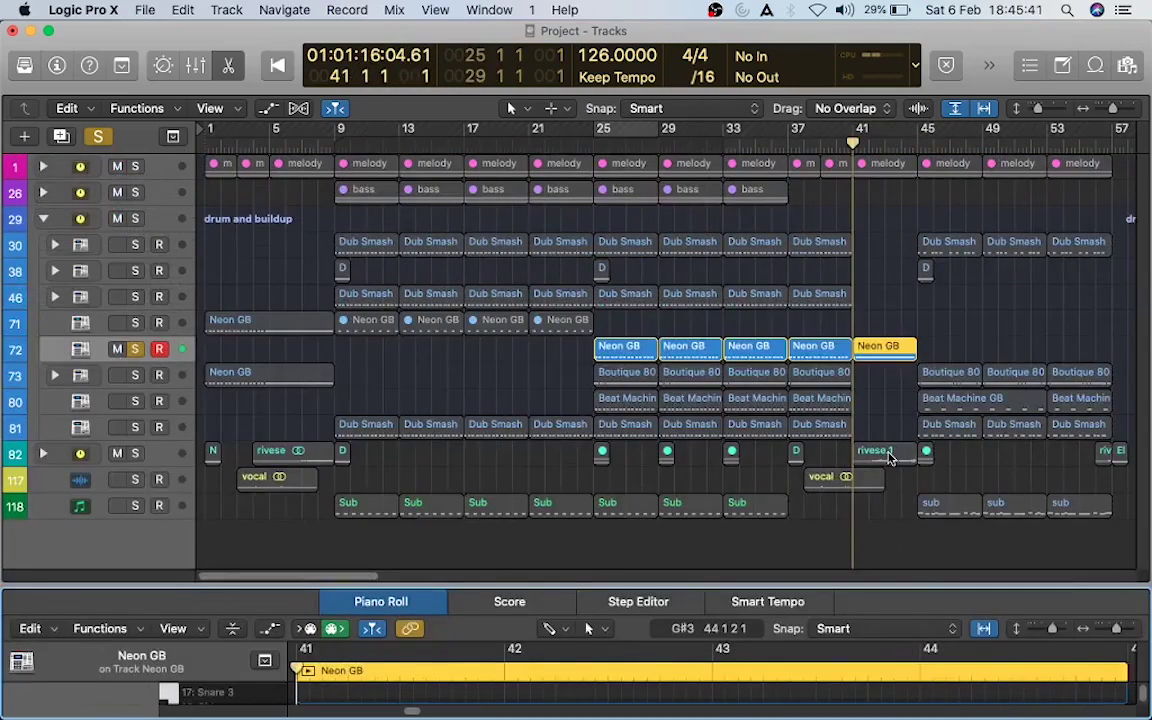
left_click(888, 452)
key("e")
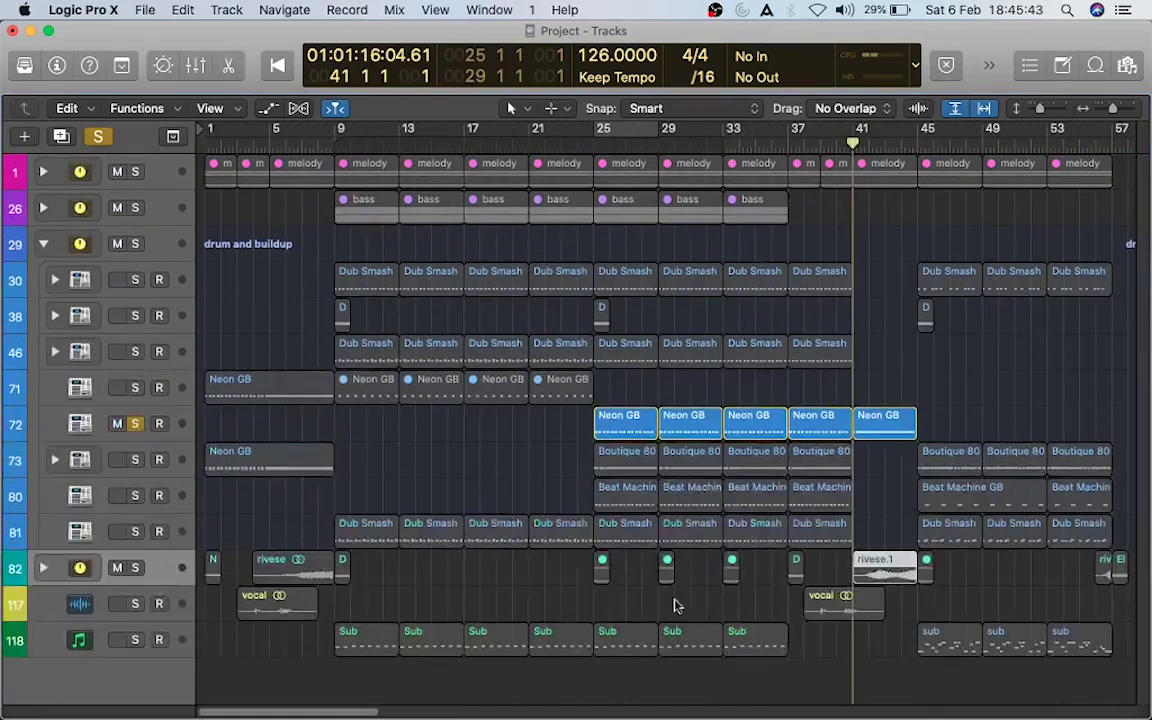
left_click(135, 424)
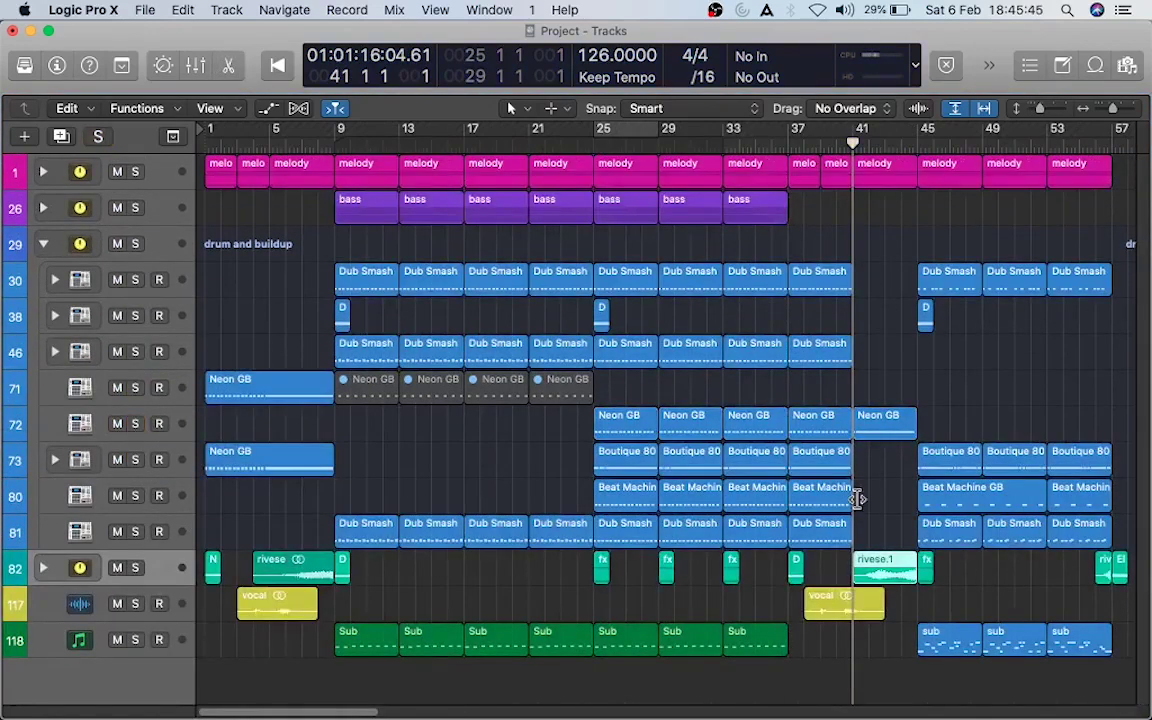
Step: Solo track 30 and play its Dub Smash kick region at bar 45 in the enlarged Piano Roll, shrinking the editor when done
left_click(917, 145)
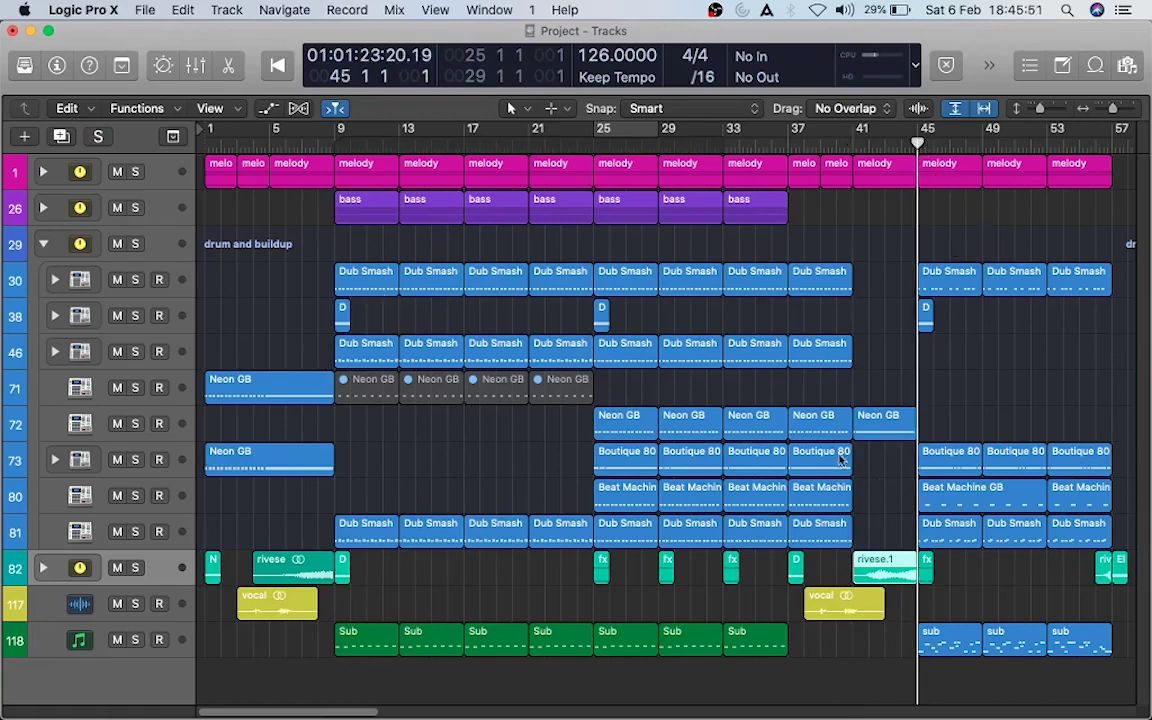
left_click(950, 287)
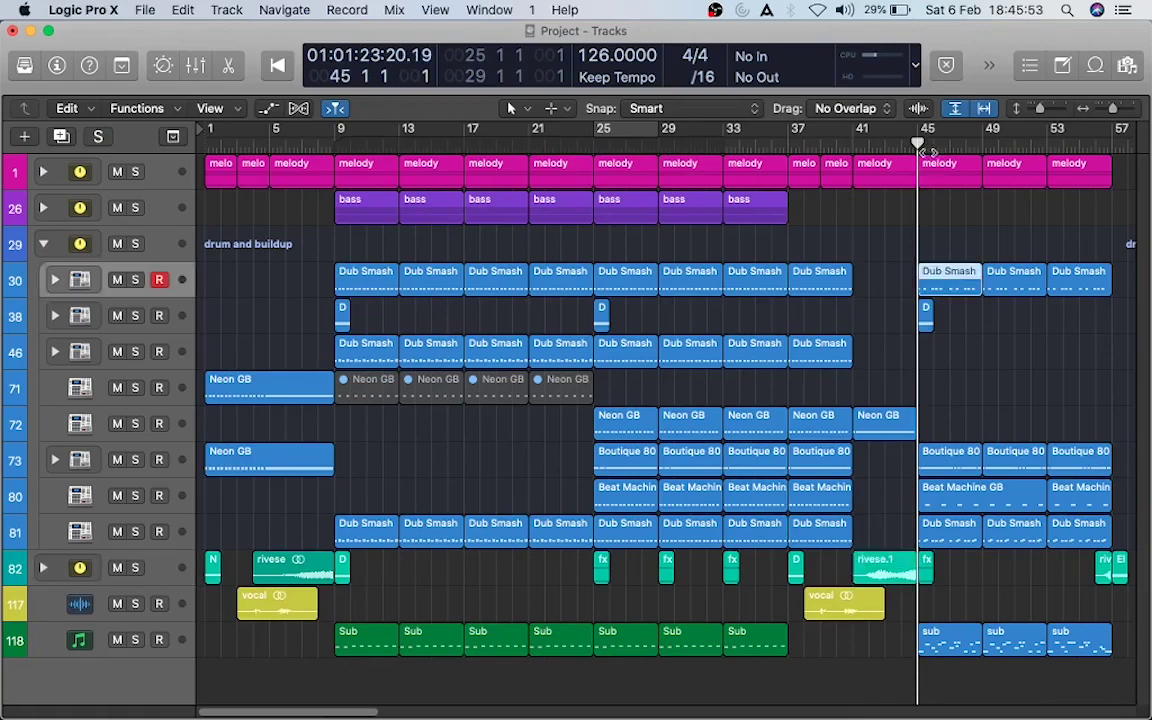
left_click(119, 280)
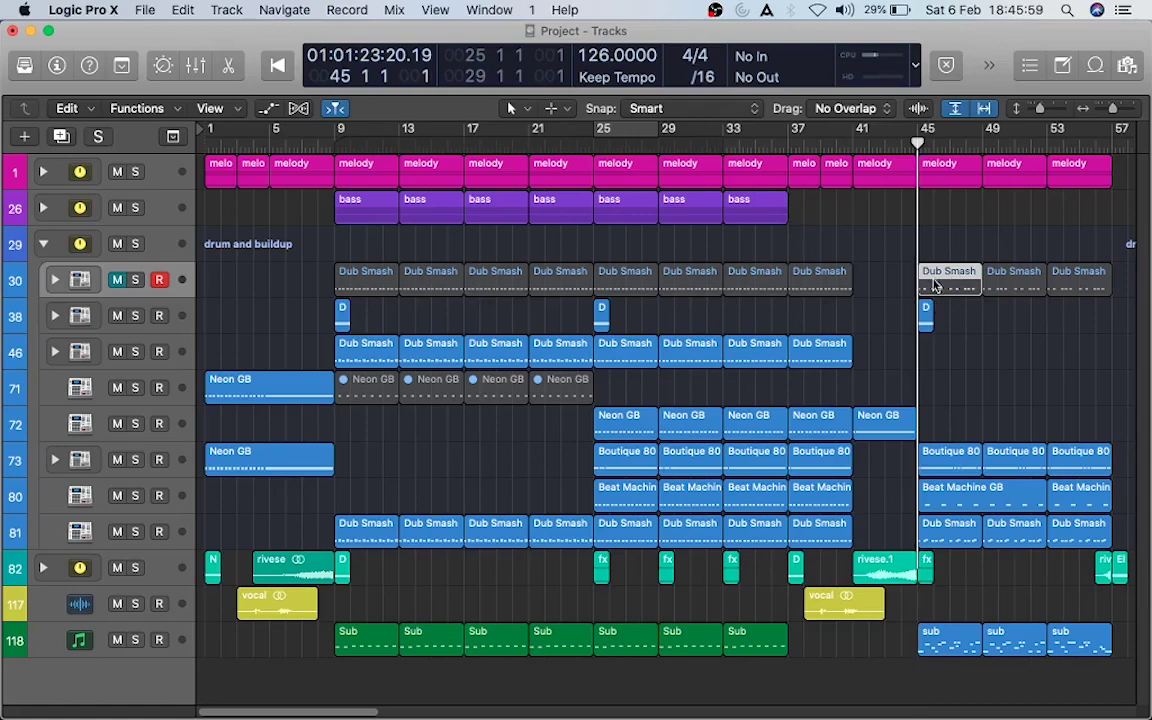
double_click(935, 287)
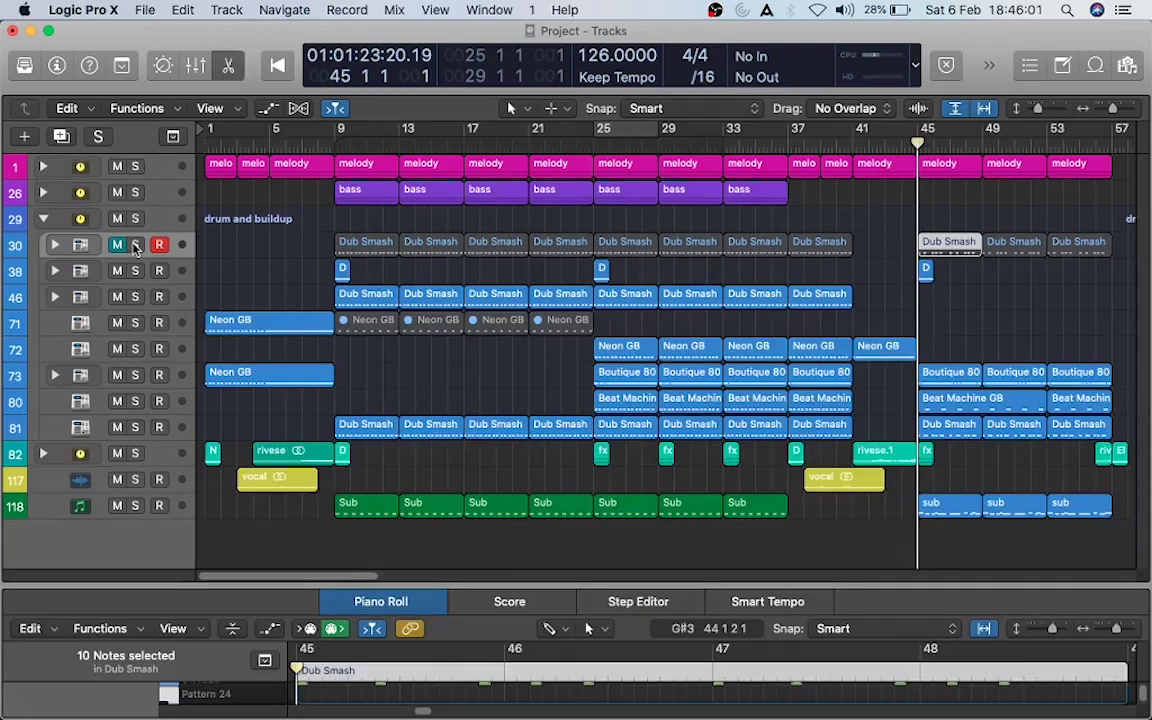
left_click(135, 245)
left_click_drag(649, 583, 649, 172)
left_click_drag(1143, 594, 1143, 559)
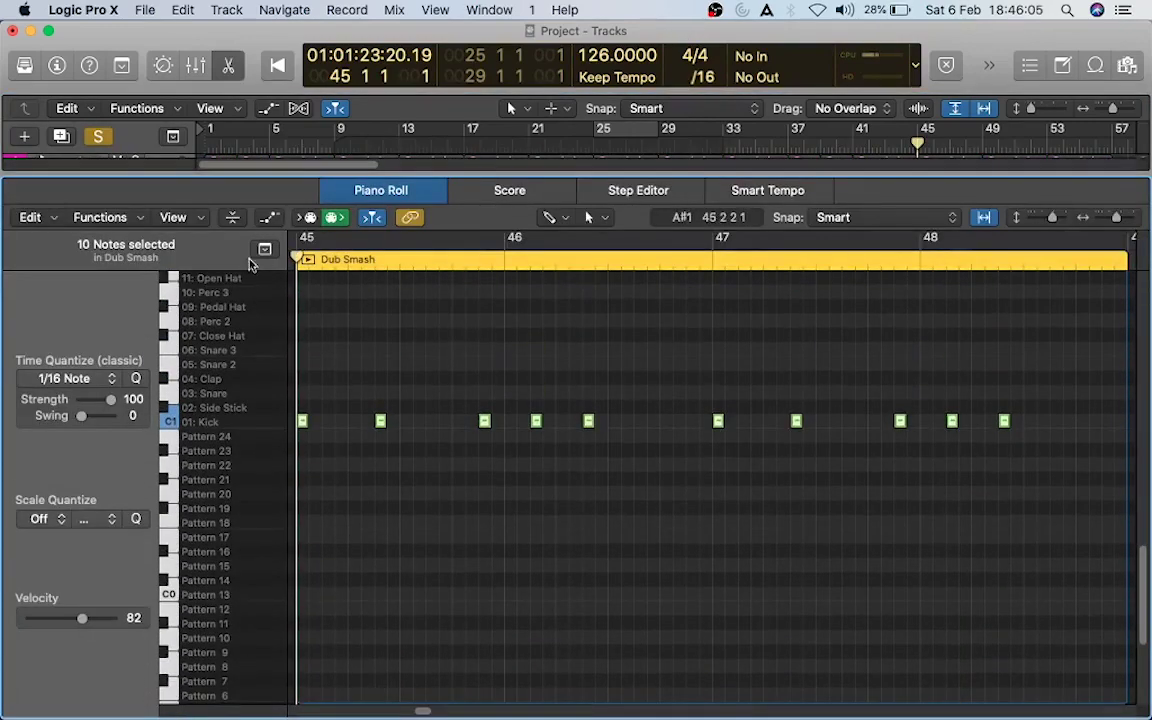
left_click(309, 263)
key("space")
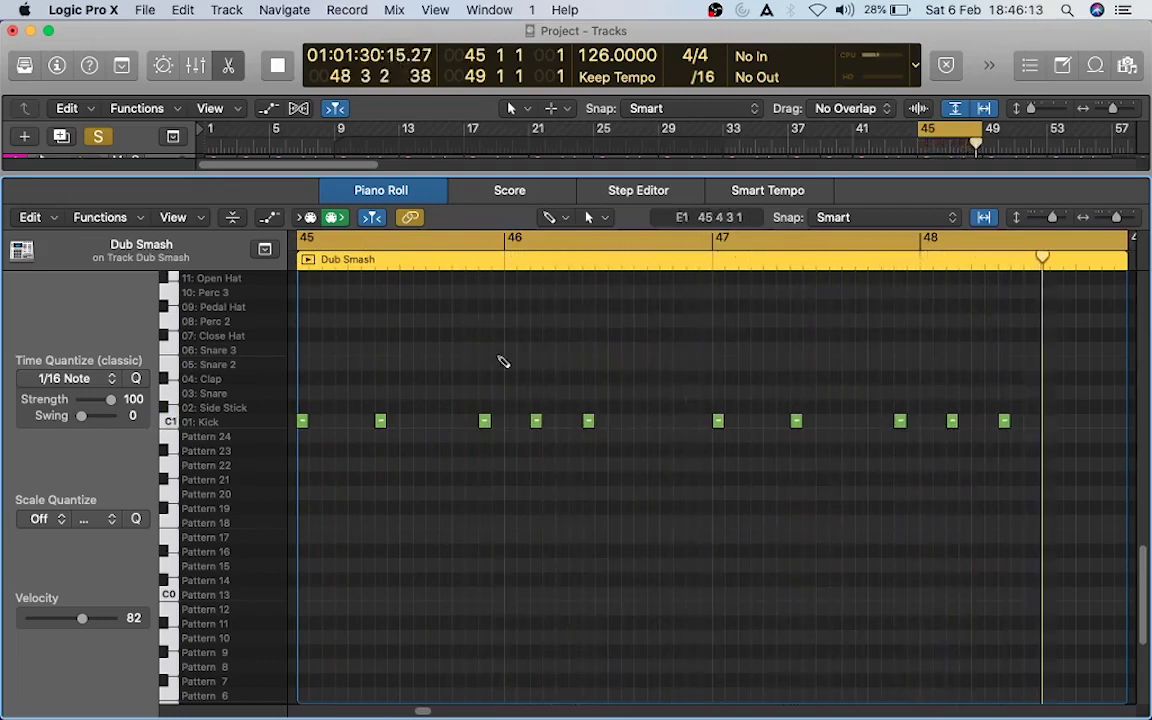
left_click_drag(804, 178, 822, 624)
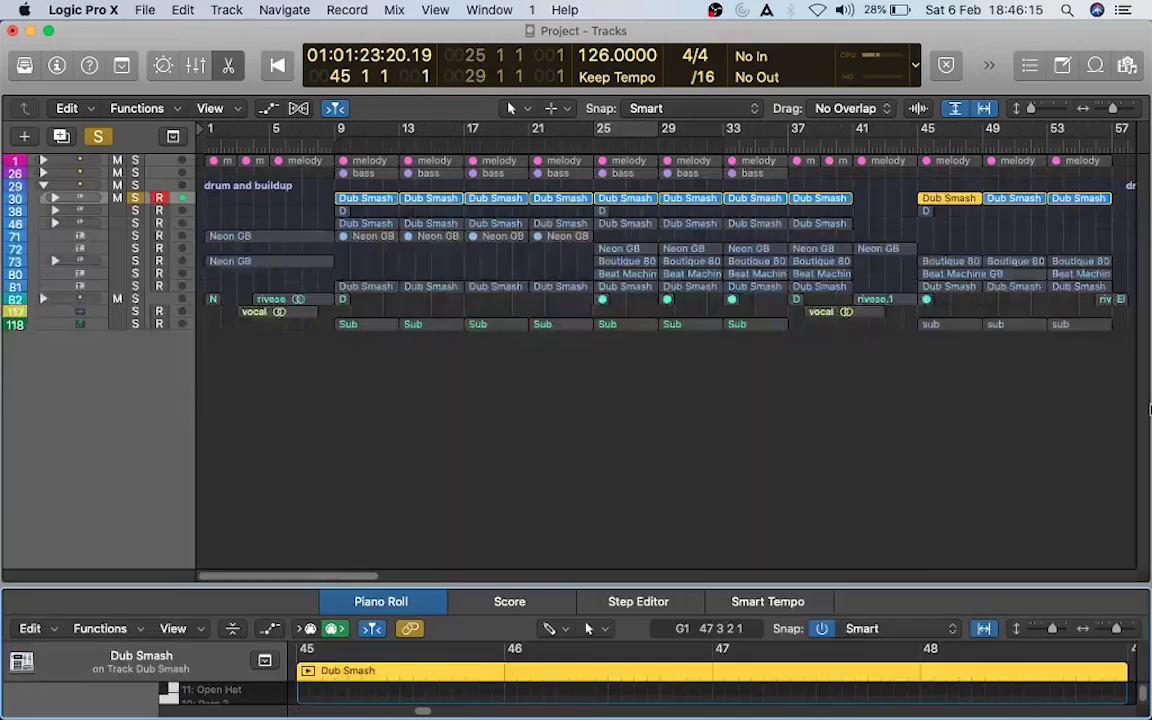
Step: Solo track 38 instead of track 30 and play its Dub Smash crash region at bar 45 in the Piano Roll, closing the editor when done
left_click(955, 383)
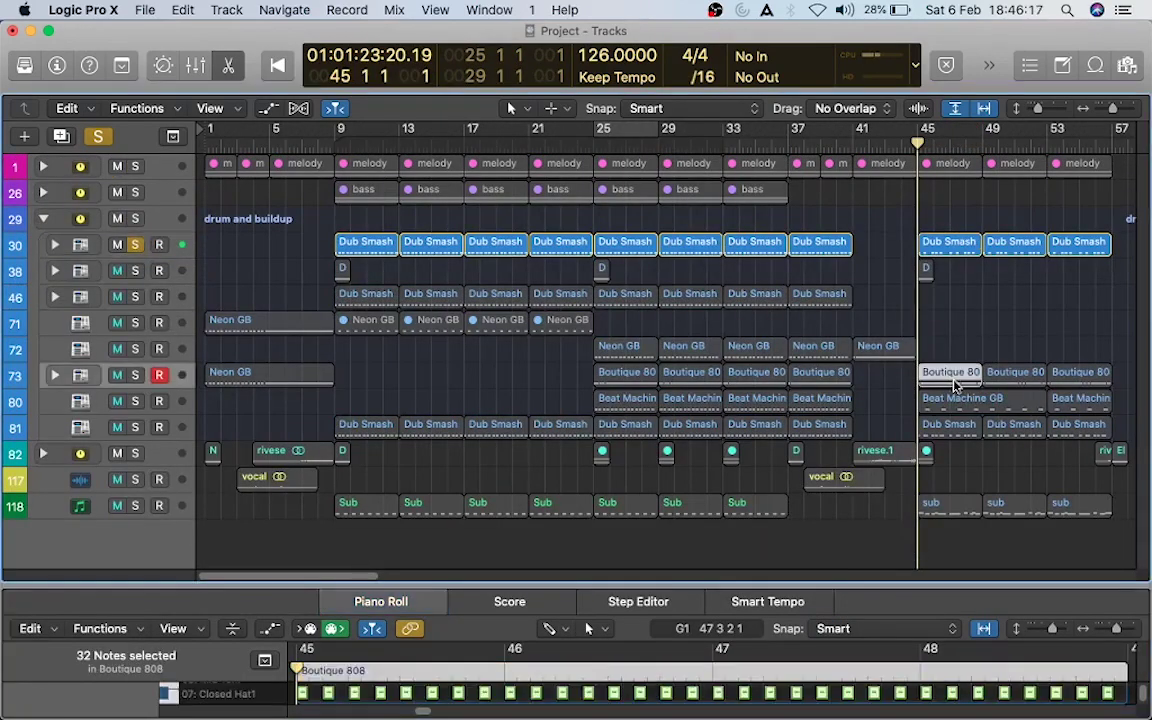
left_click(926, 272)
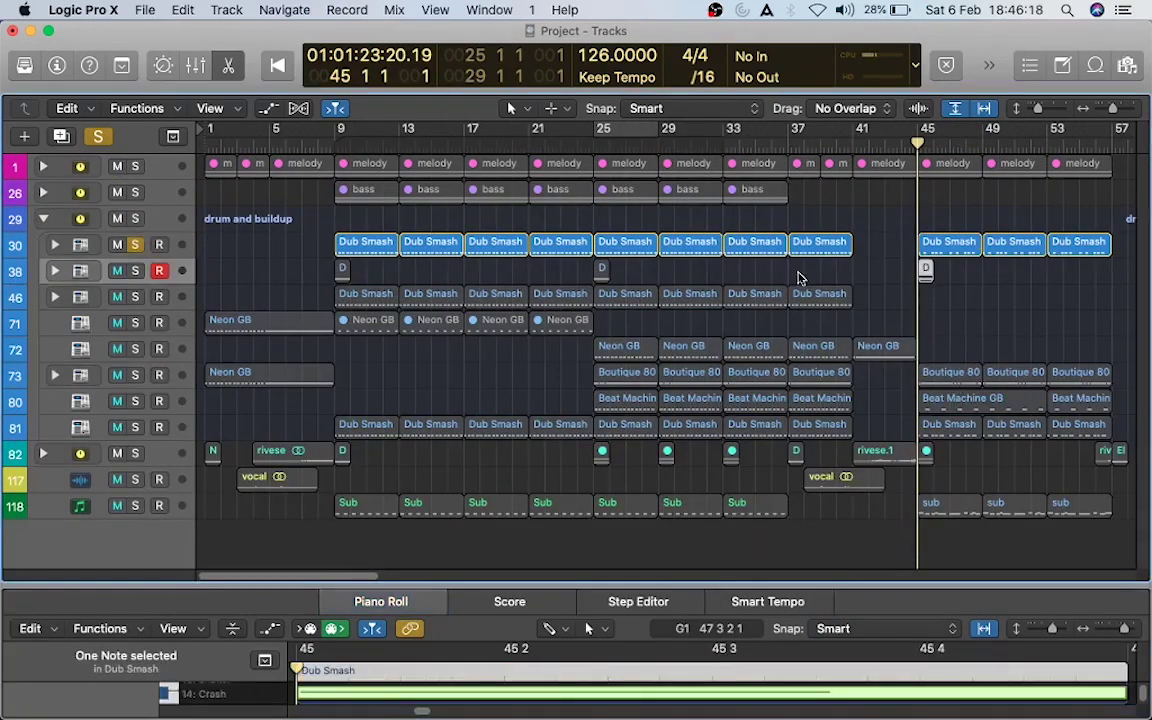
left_click(134, 277)
left_click(137, 248)
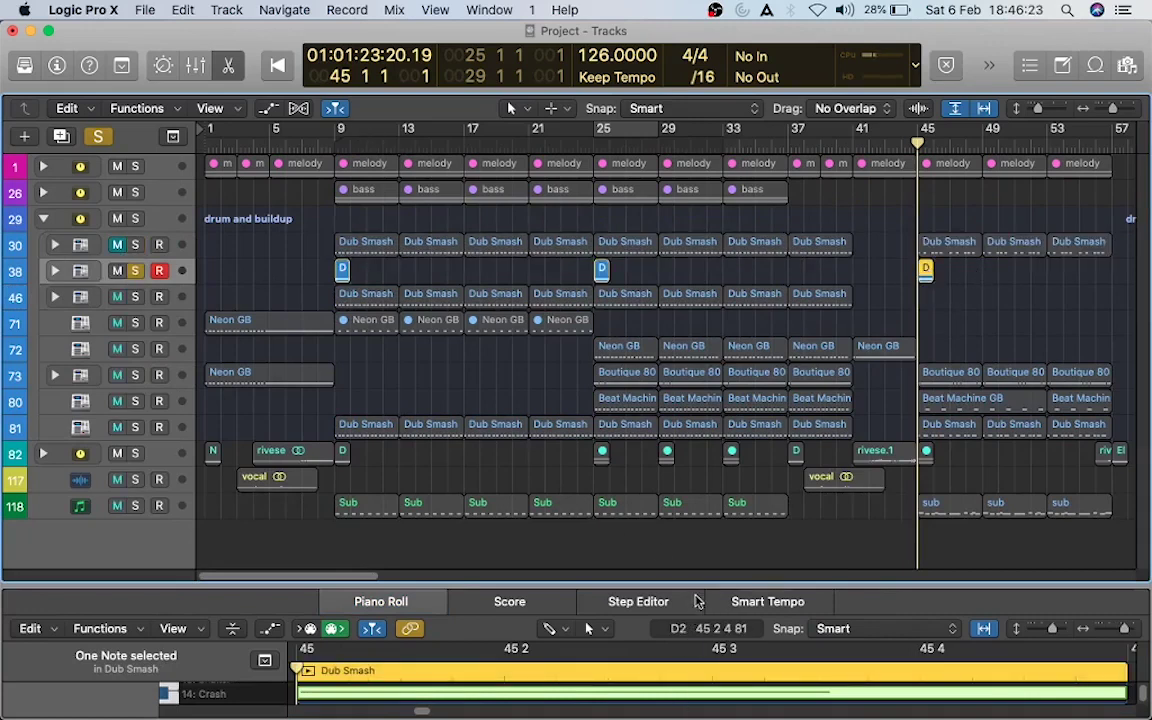
left_click_drag(700, 584, 710, 76)
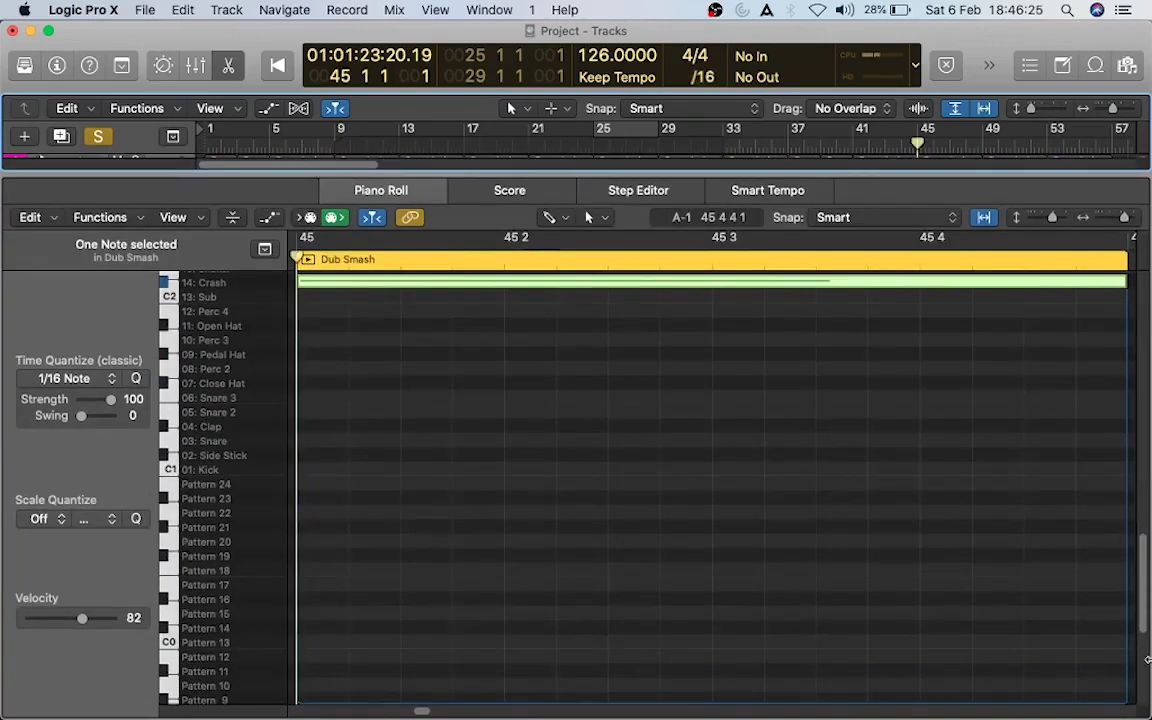
scroll(1030, 559, "up", 10)
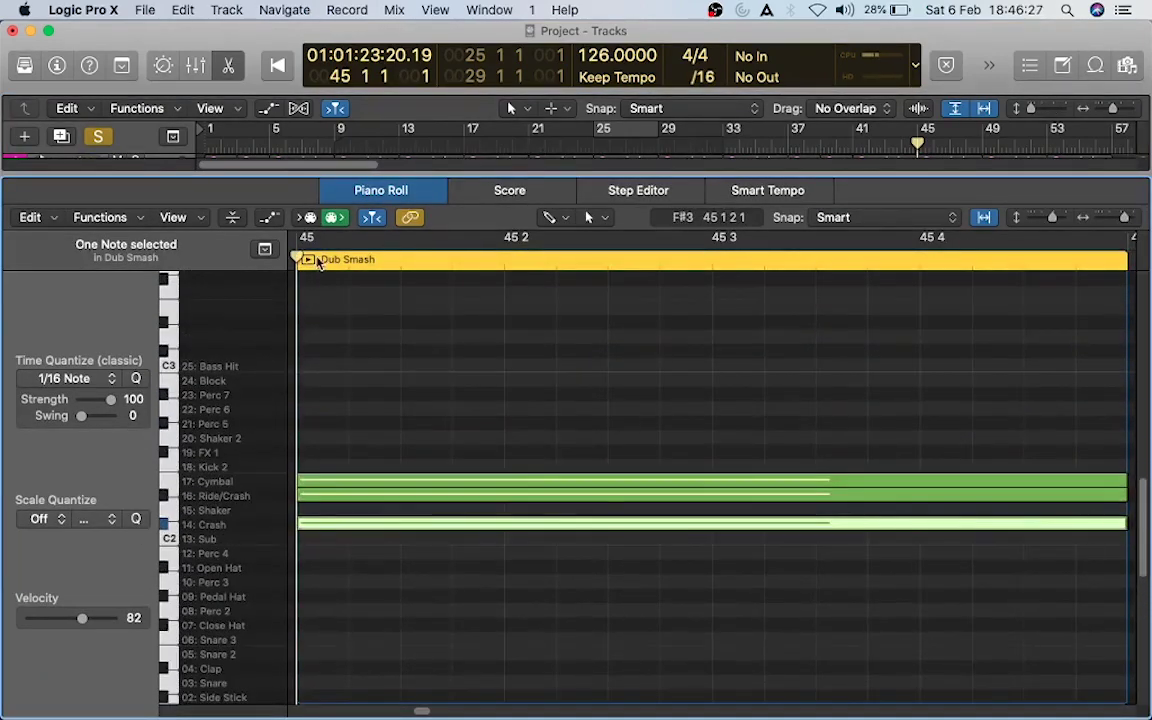
key("space")
left_click(310, 262)
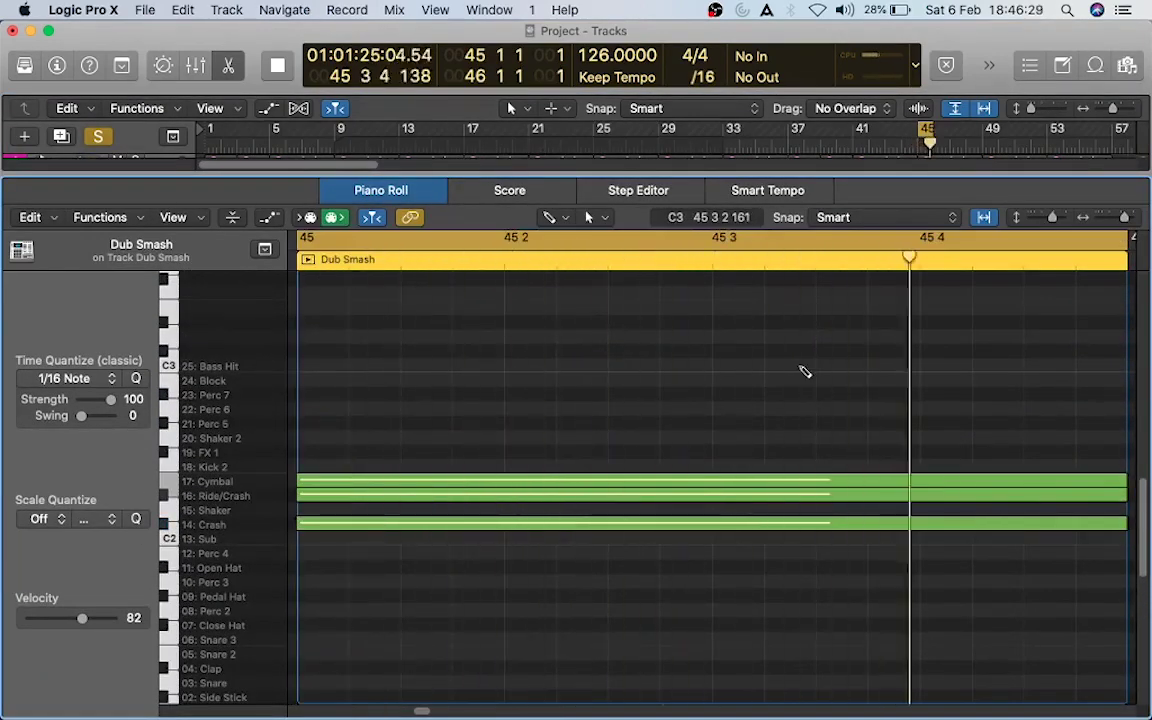
key("space")
key("p")
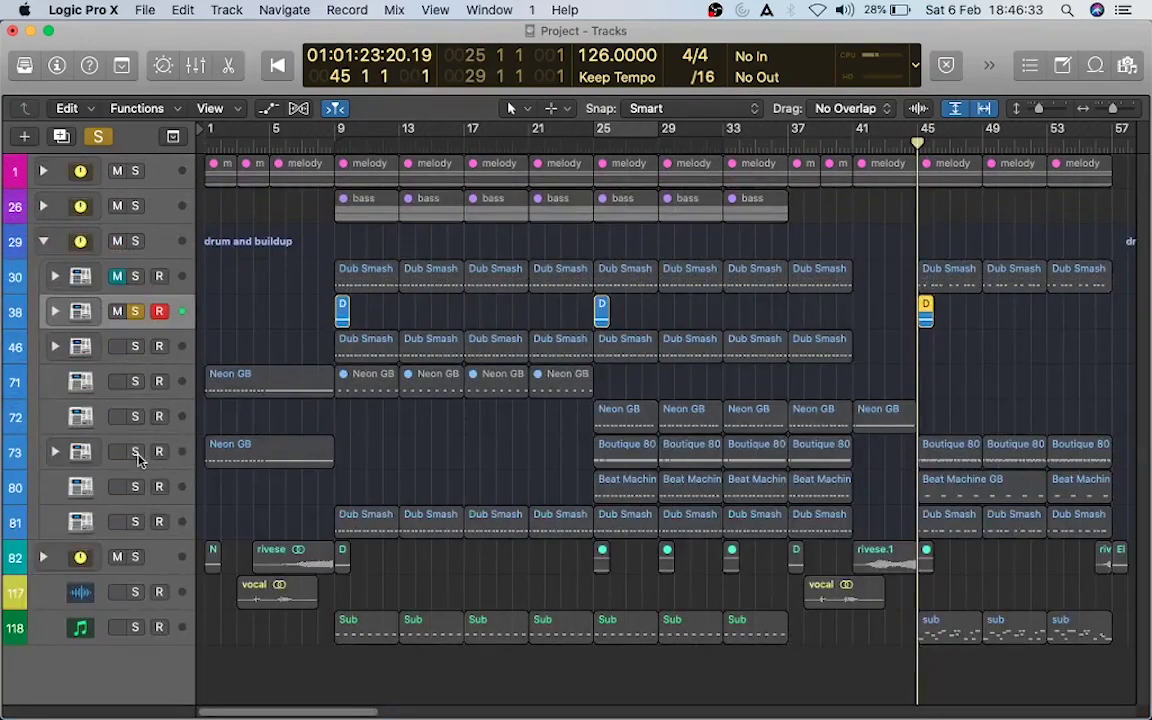
Step: Solo track 73 instead of track 38 and play its Boutique 808 region at bar 45 in the Piano Roll, closing the editor when done
left_click(138, 457)
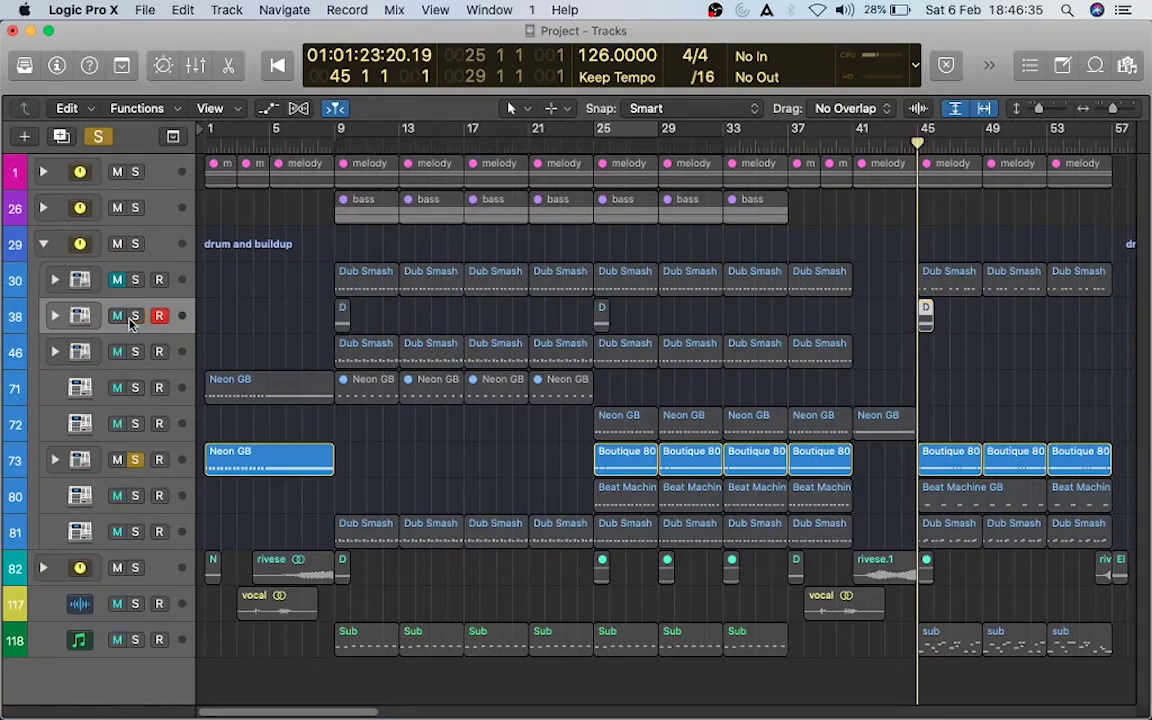
double_click(948, 460)
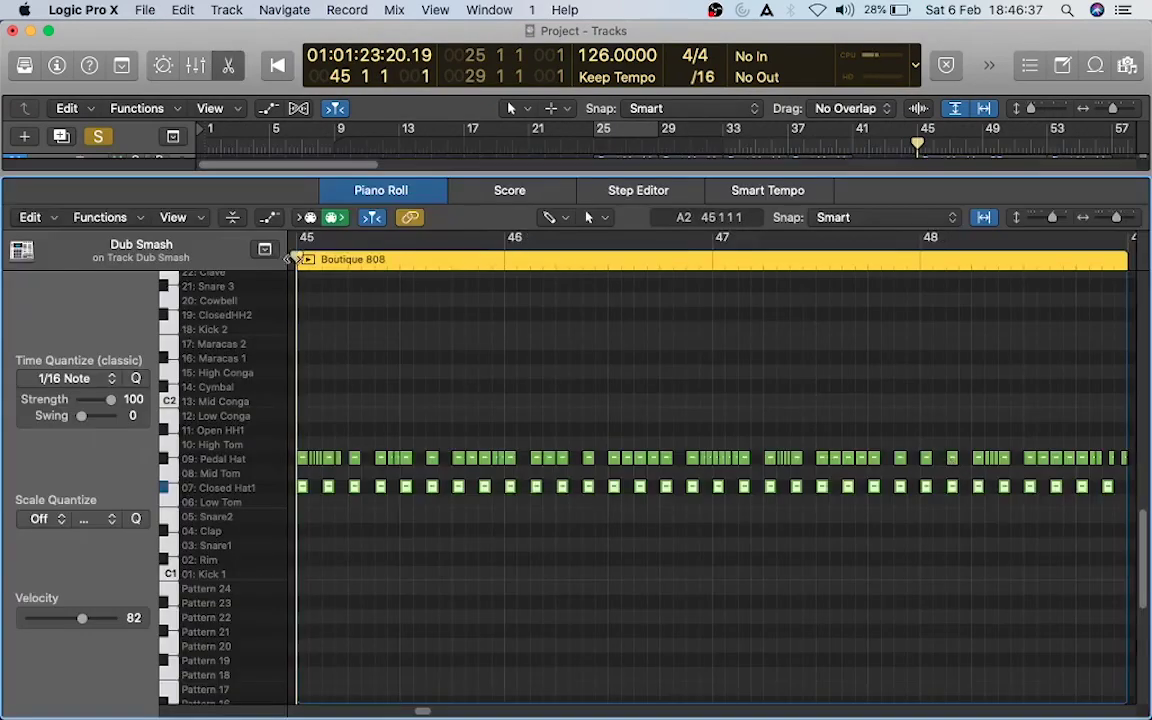
key("space")
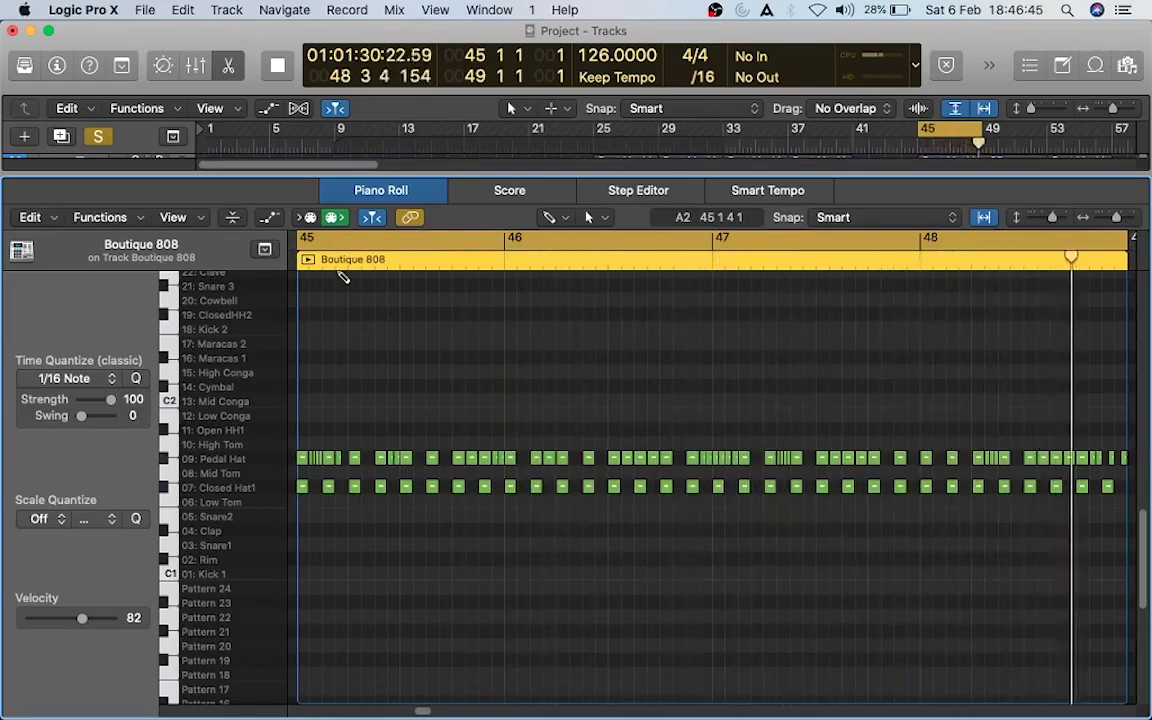
key("space")
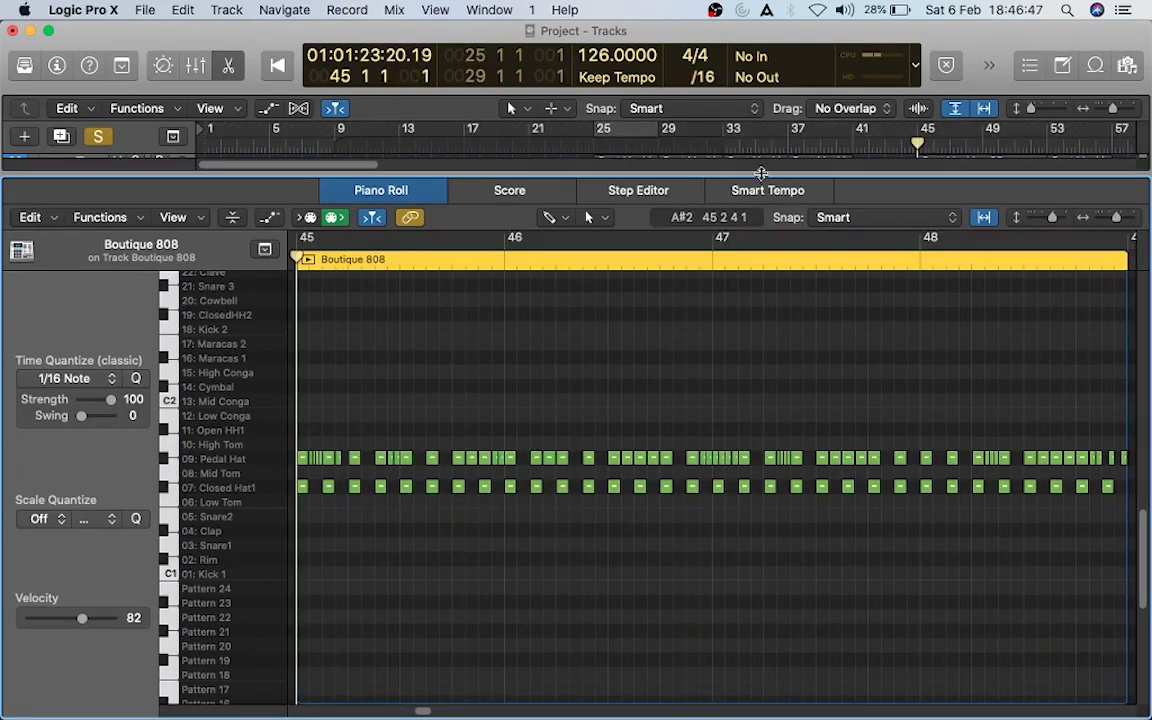
key("p")
Step: Solo track 80 instead of track 73 and play its Beat Machine GB region at bar 45 in the Piano Roll, closing the editor when done
left_click(955, 494)
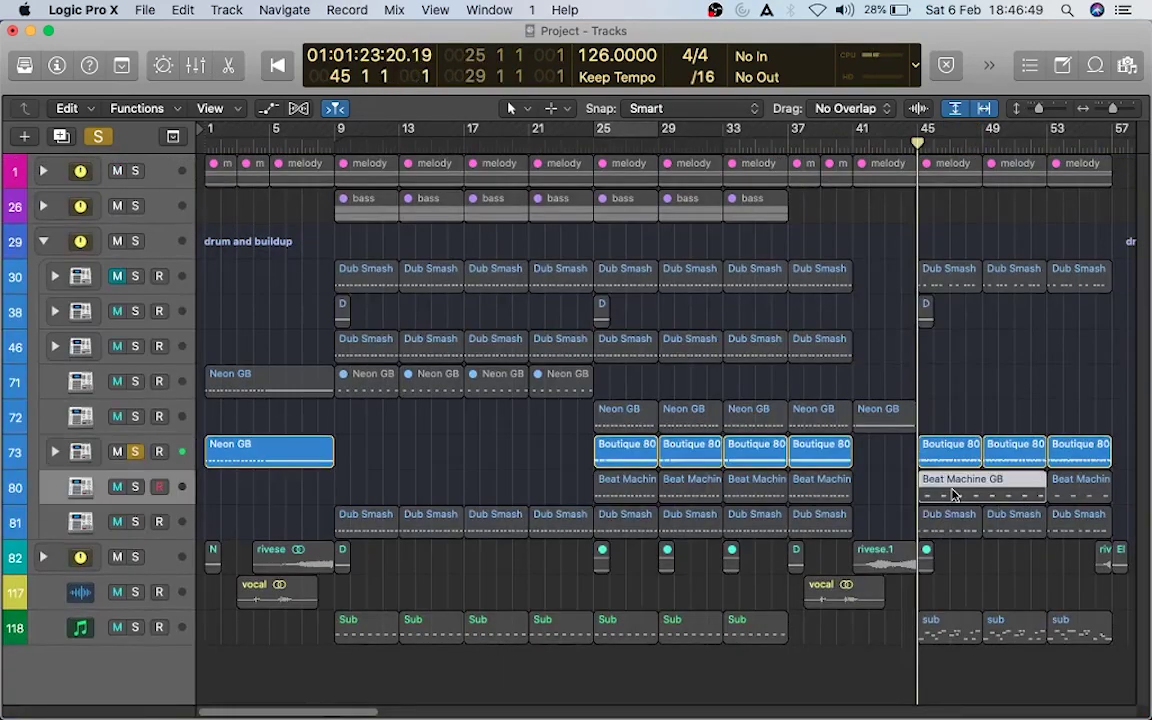
left_click(135, 487)
left_click(135, 460)
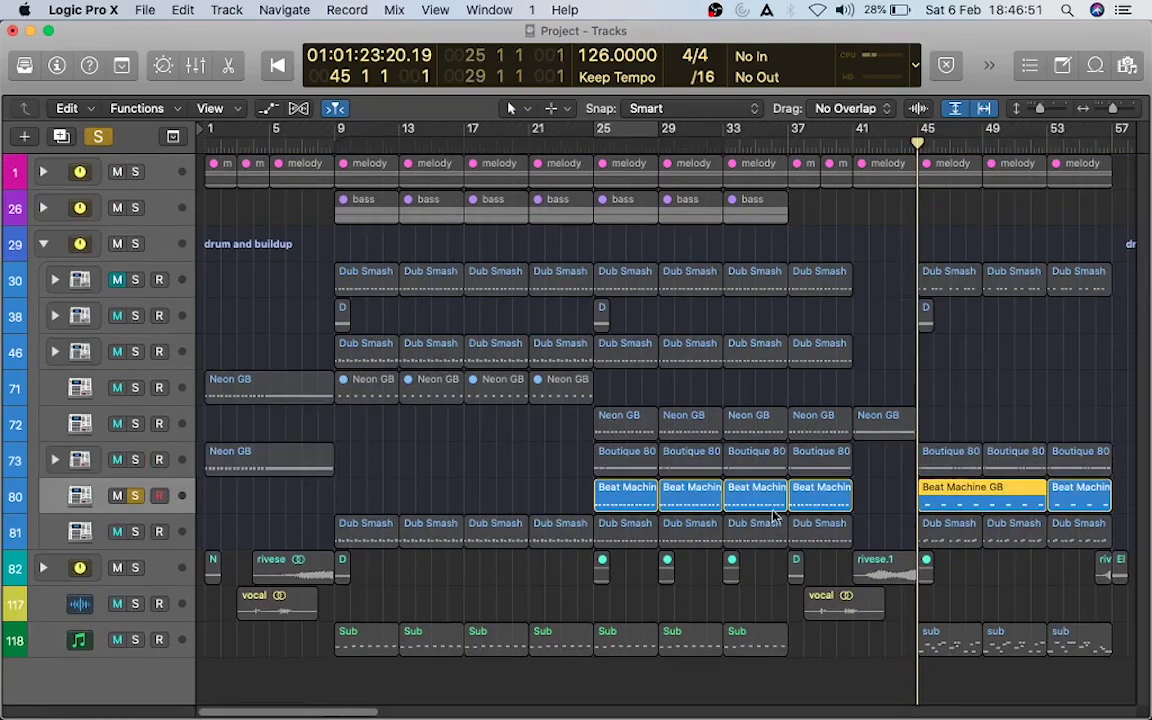
double_click(978, 493)
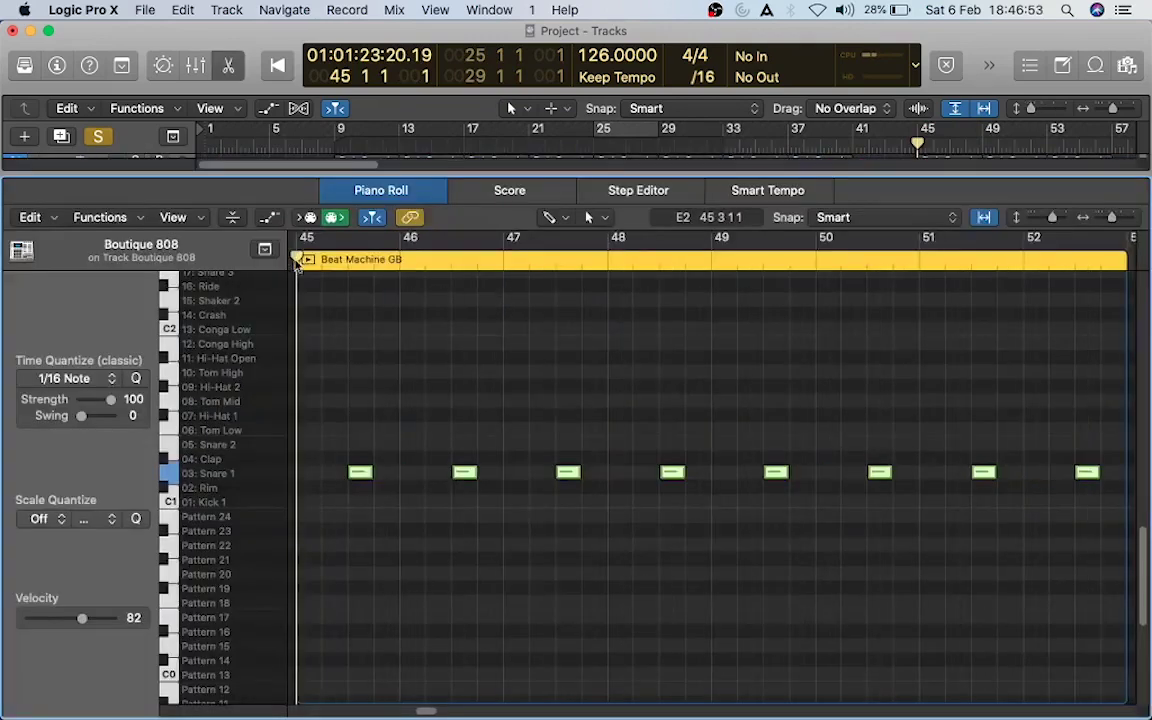
key("space")
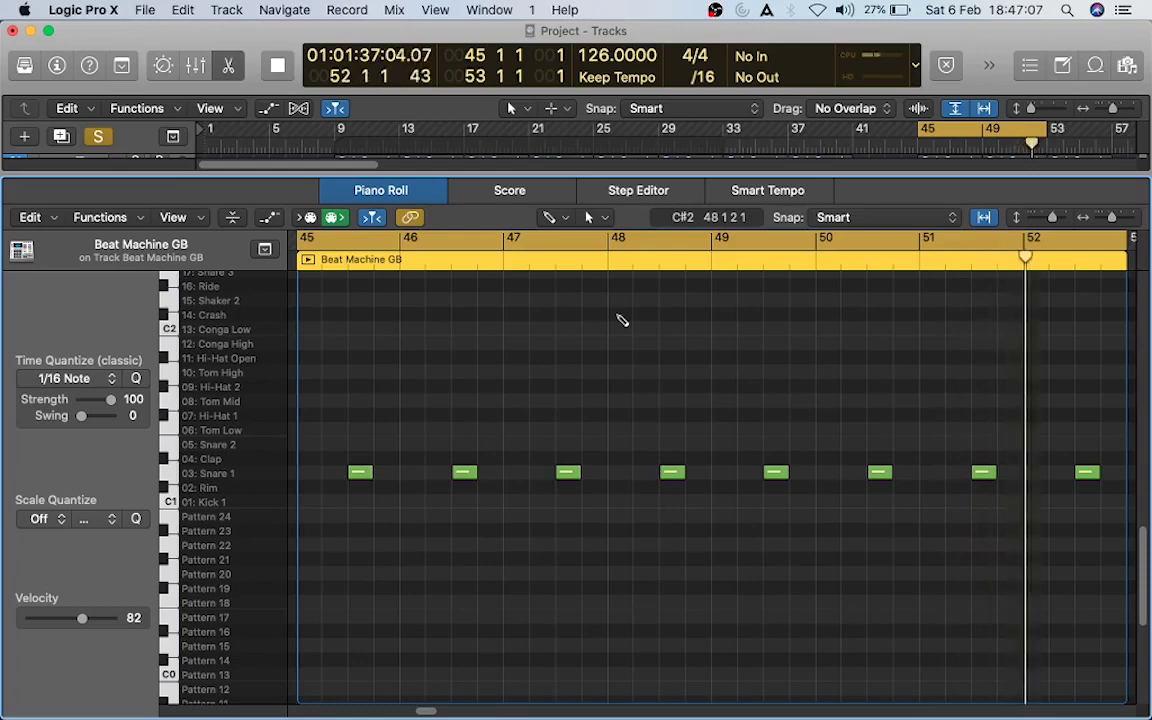
key("space")
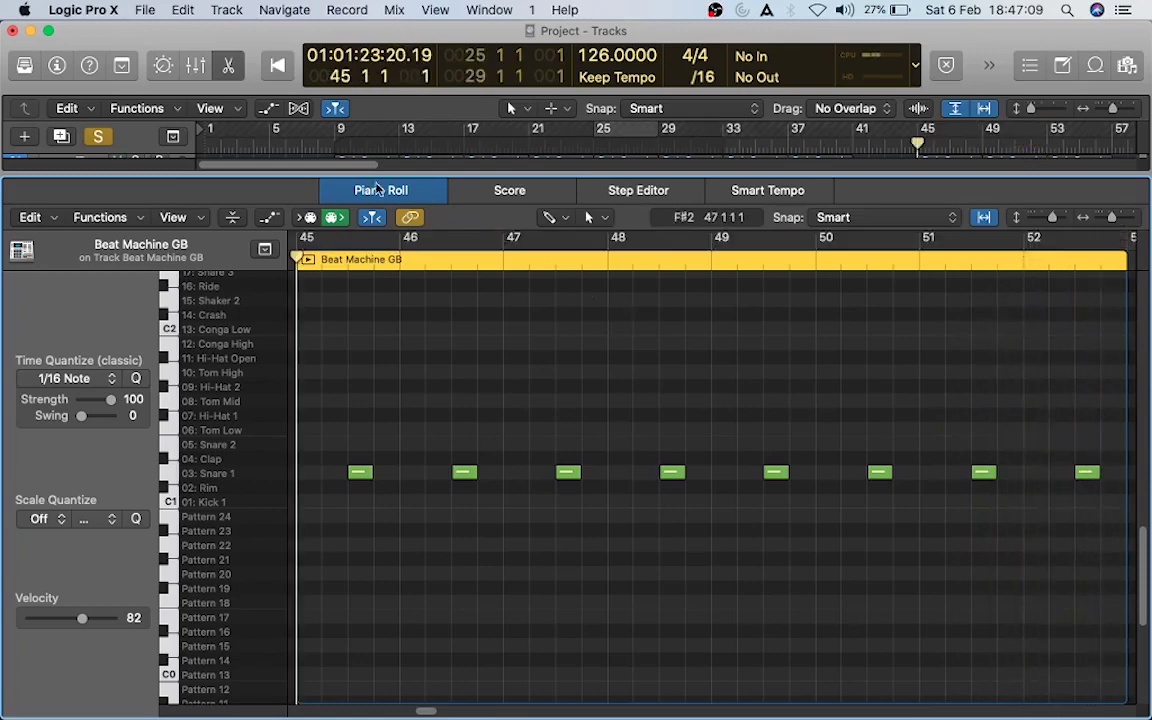
left_click(230, 67)
Step: Solo track 81 instead of track 80 and play its Dub Smash region at bar 45 in the Piano Roll, closing the editor when done
left_click(937, 520)
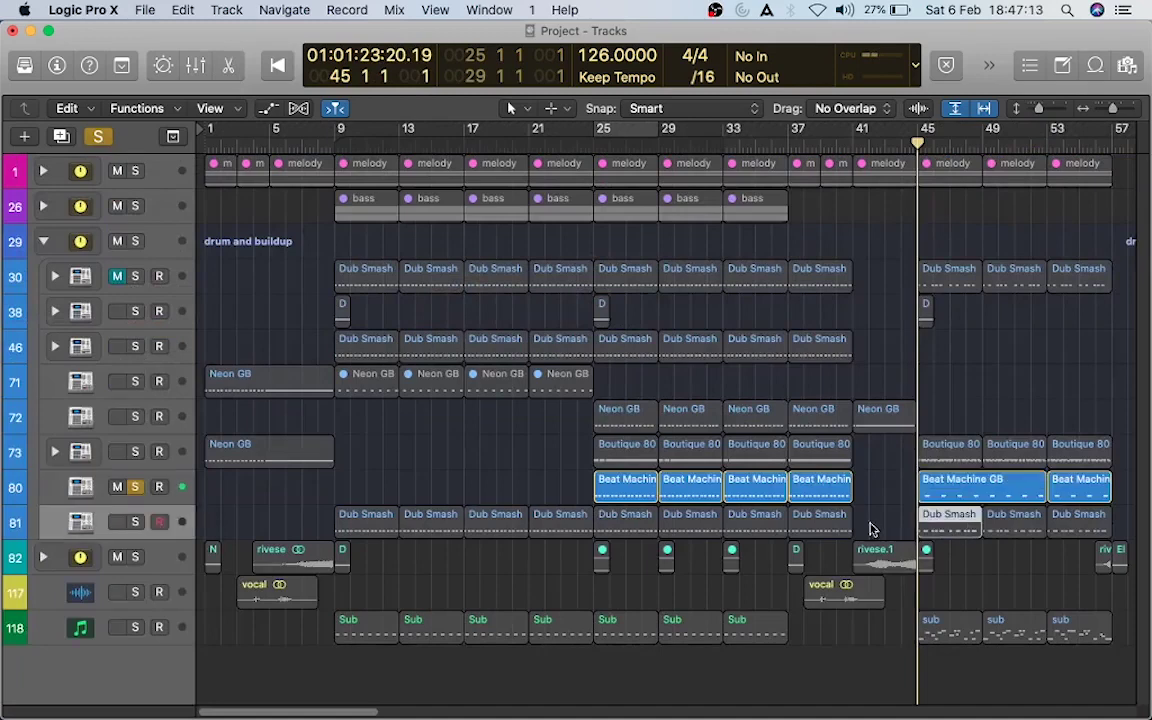
left_click(137, 520)
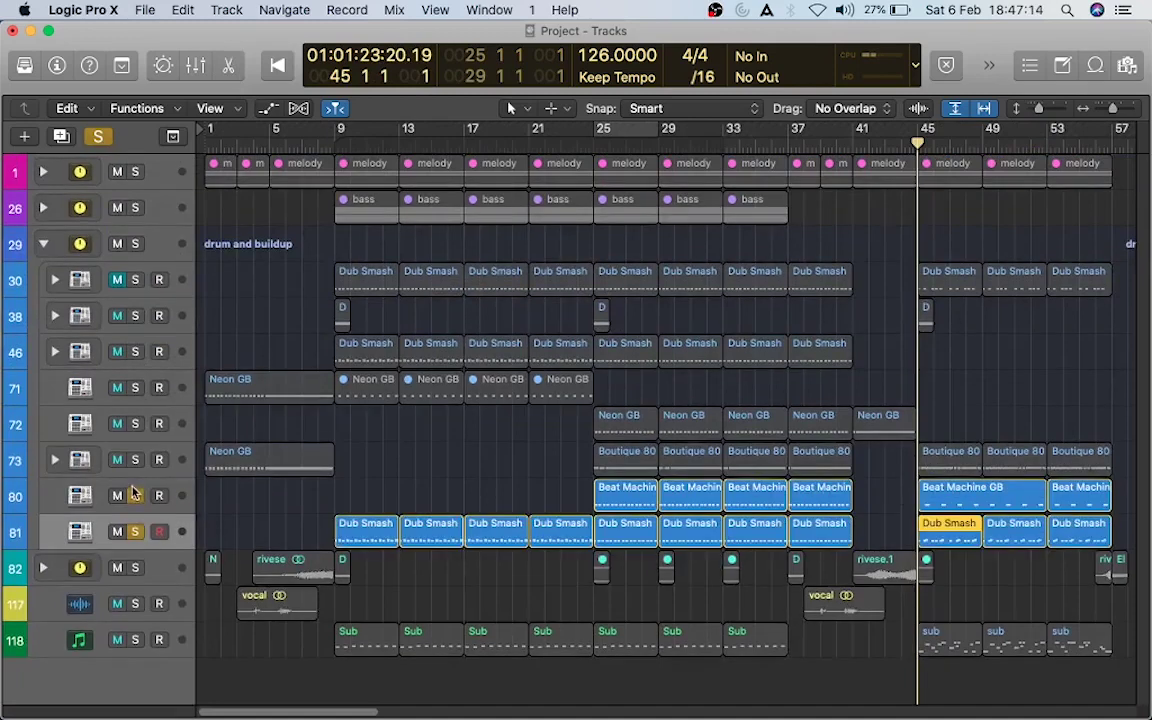
double_click(945, 526)
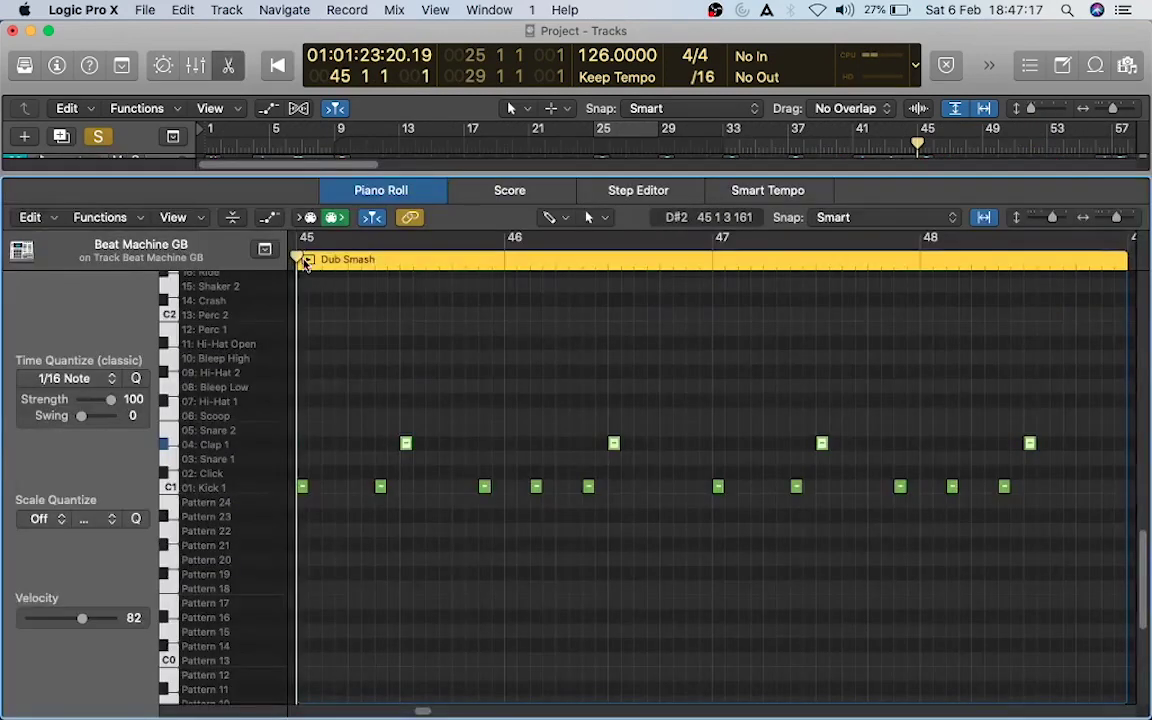
key("space")
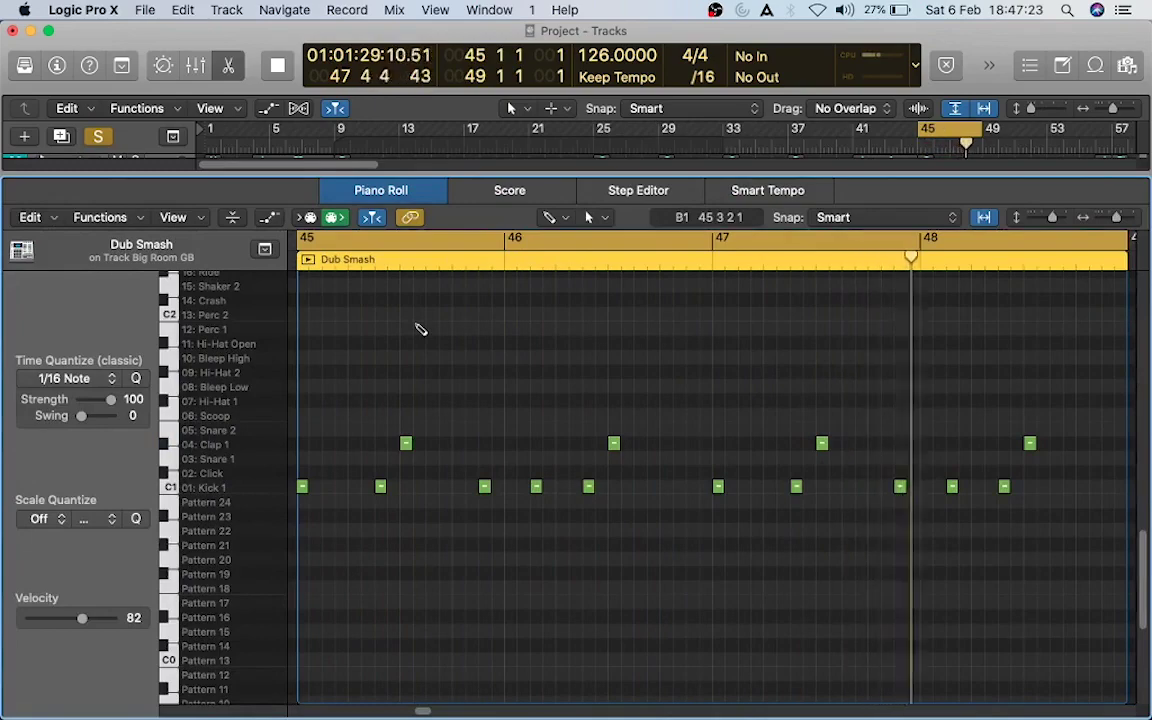
key("space")
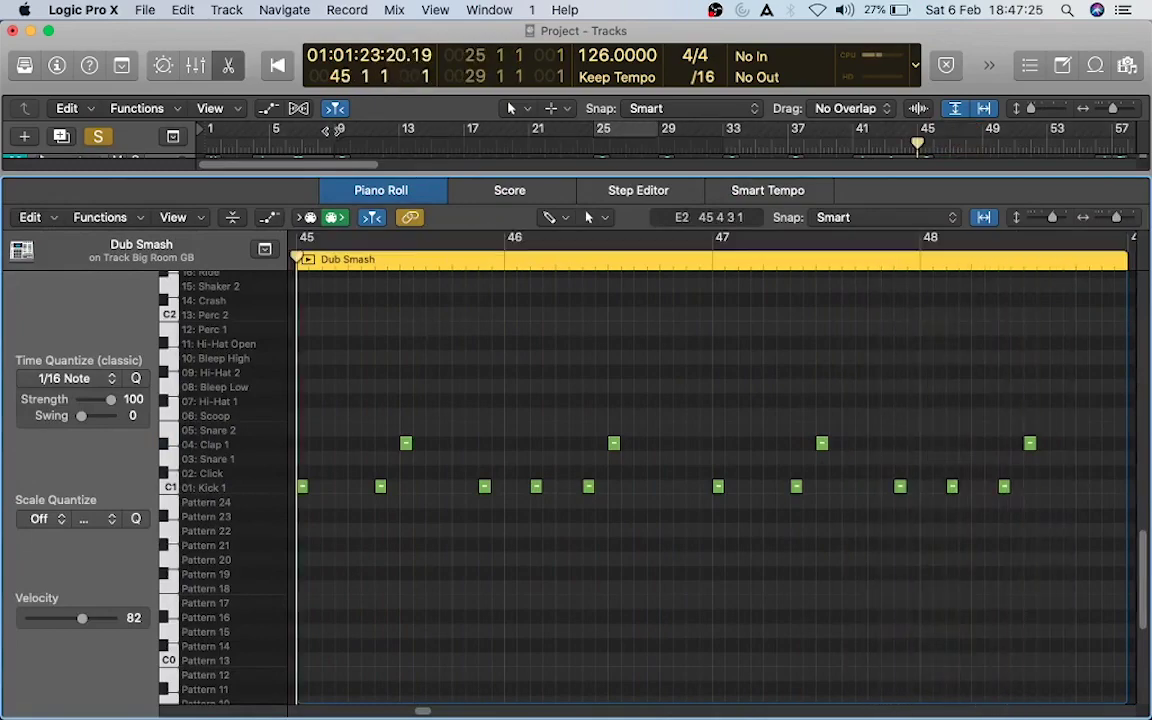
left_click(228, 65)
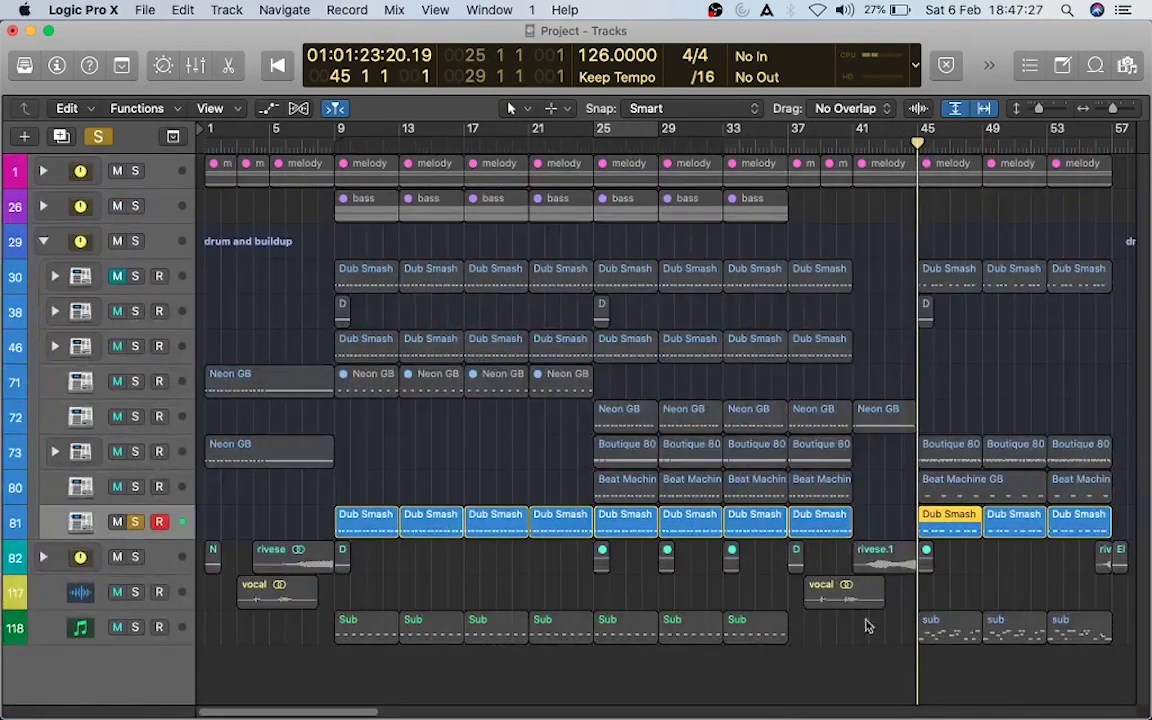
Step: Solo Sub track 118 instead of track 81 and play its sub region at bar 45 in the Piano Roll, closing the editor when done
left_click(137, 628)
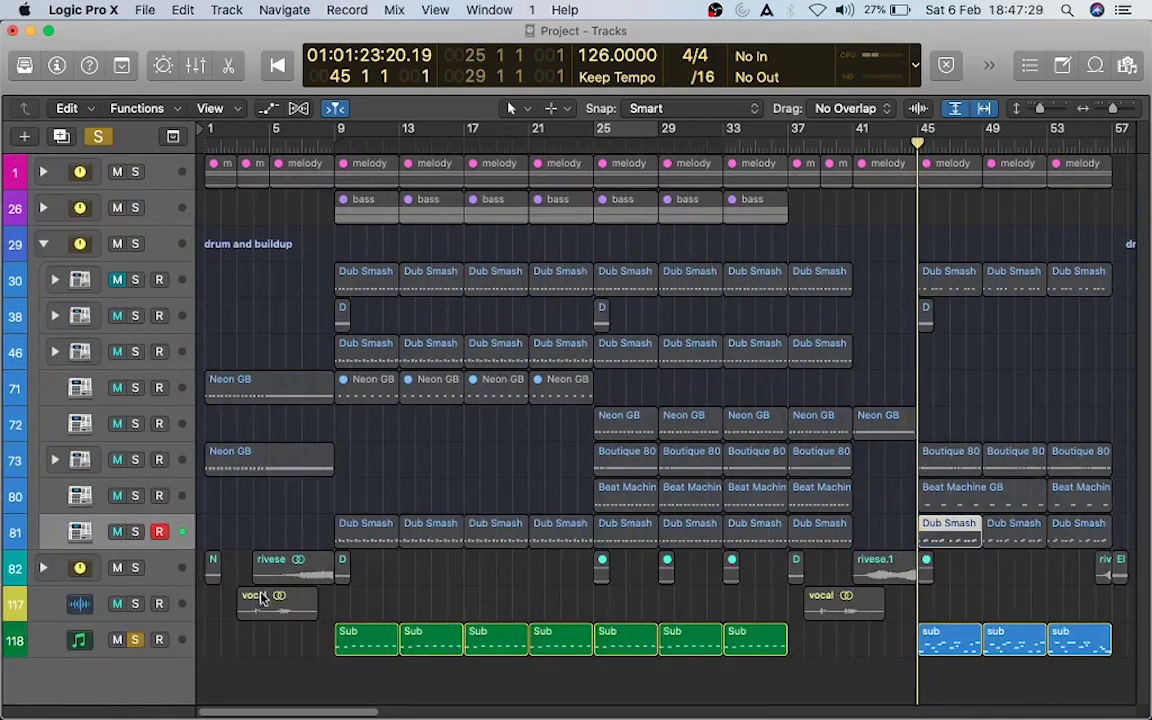
key("e")
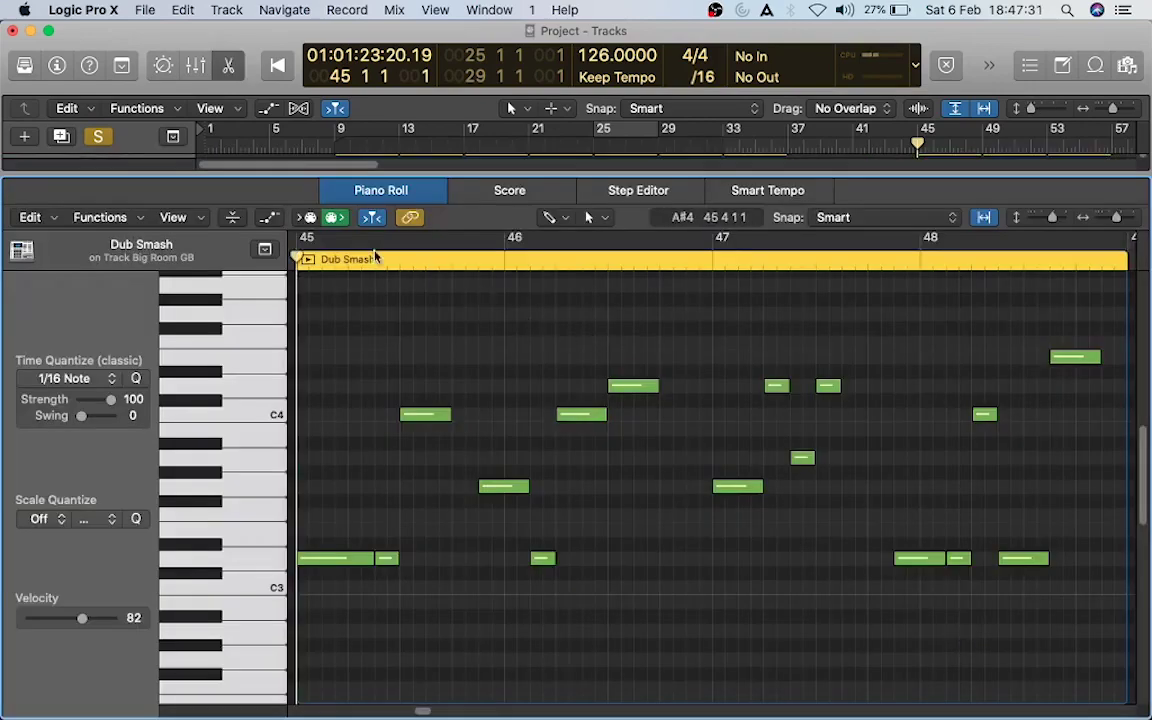
key("space")
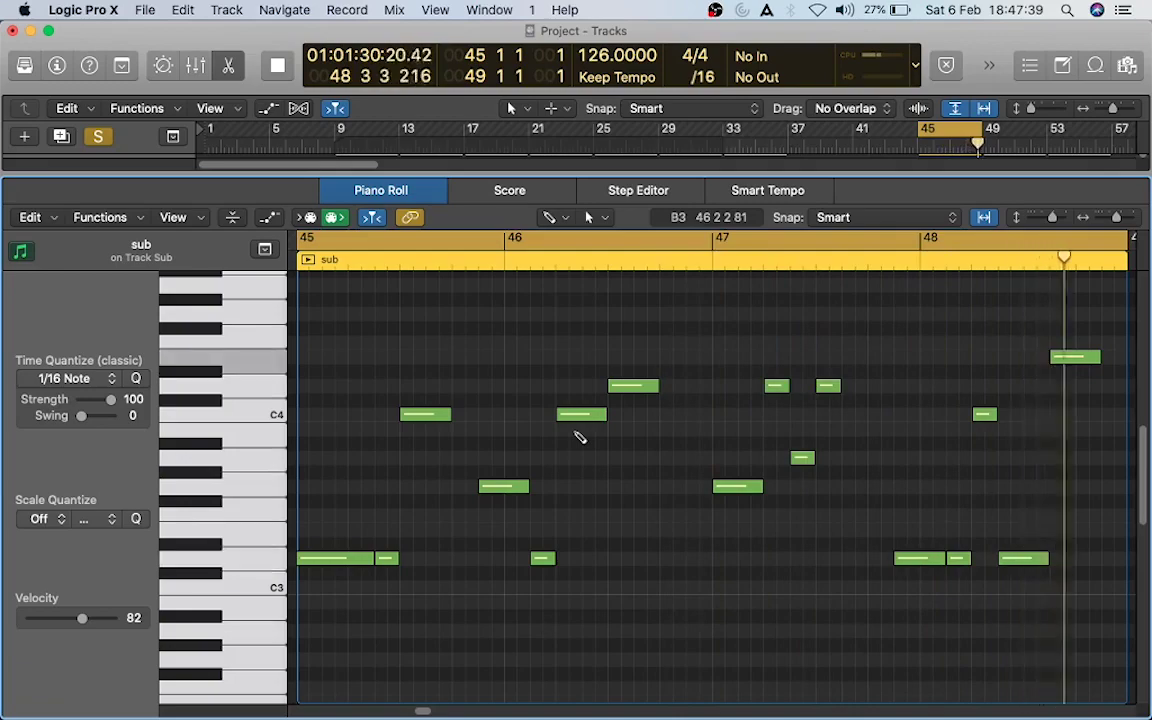
key("space")
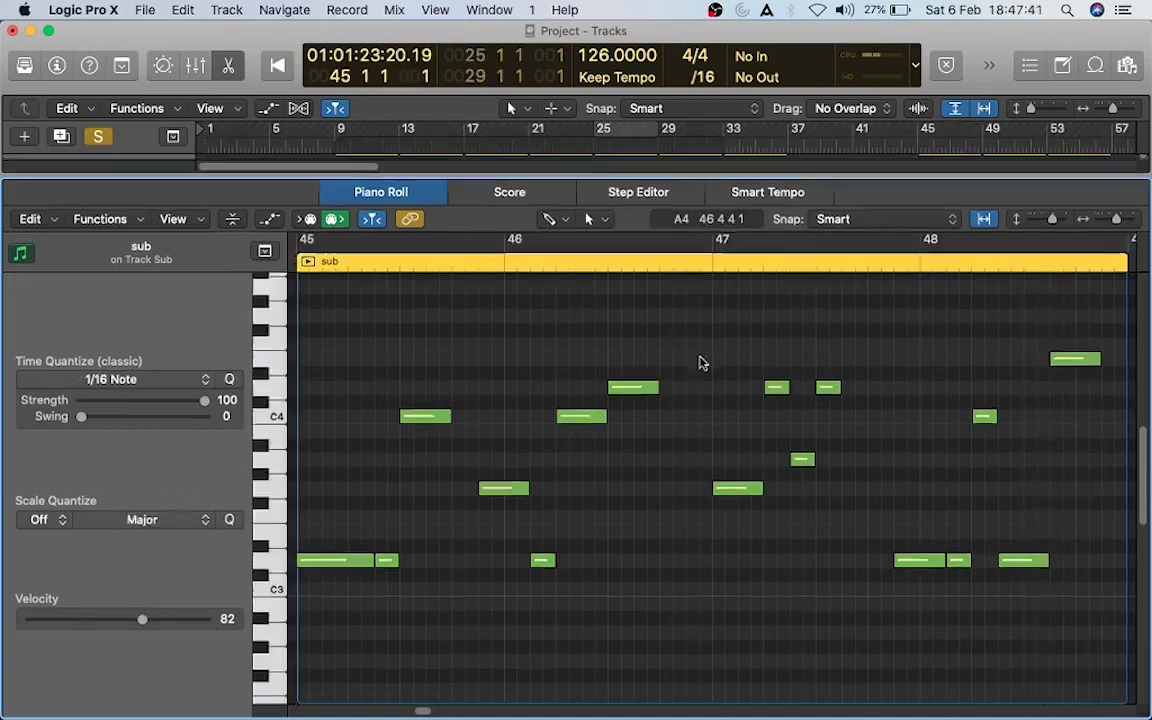
key("e")
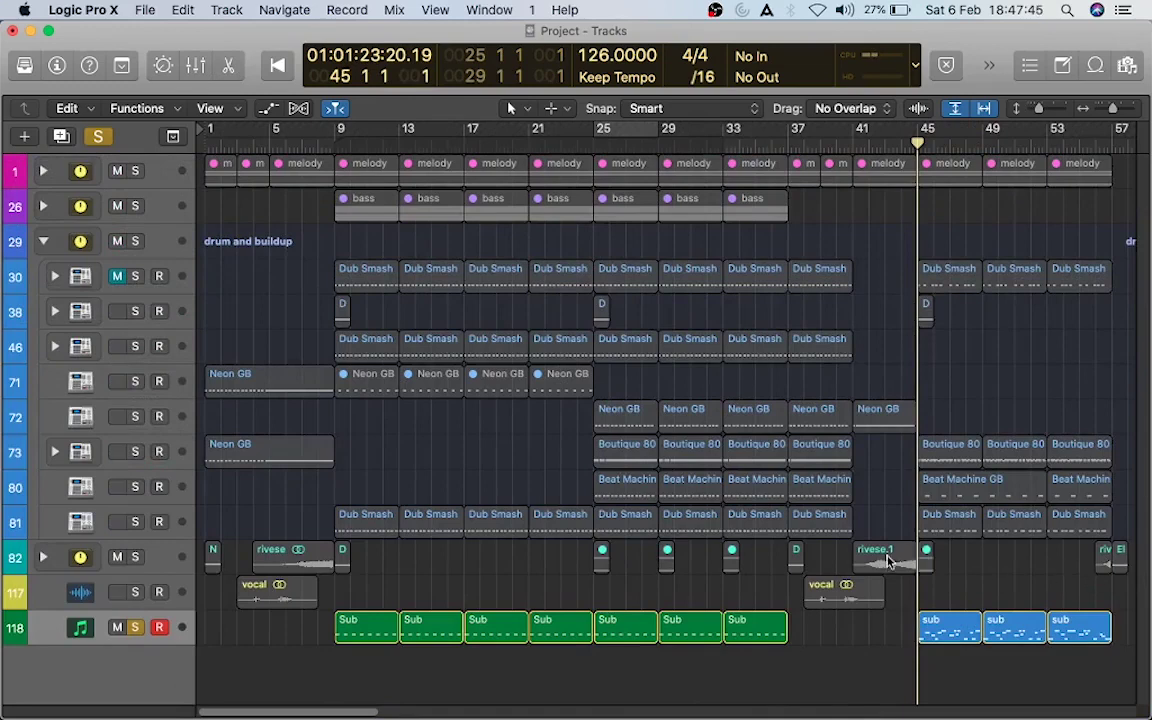
Step: Solo fx stack 82 instead of the Sub track and play its effects from bar 41 and at the song's end, stopping playback when done
left_click(135, 557)
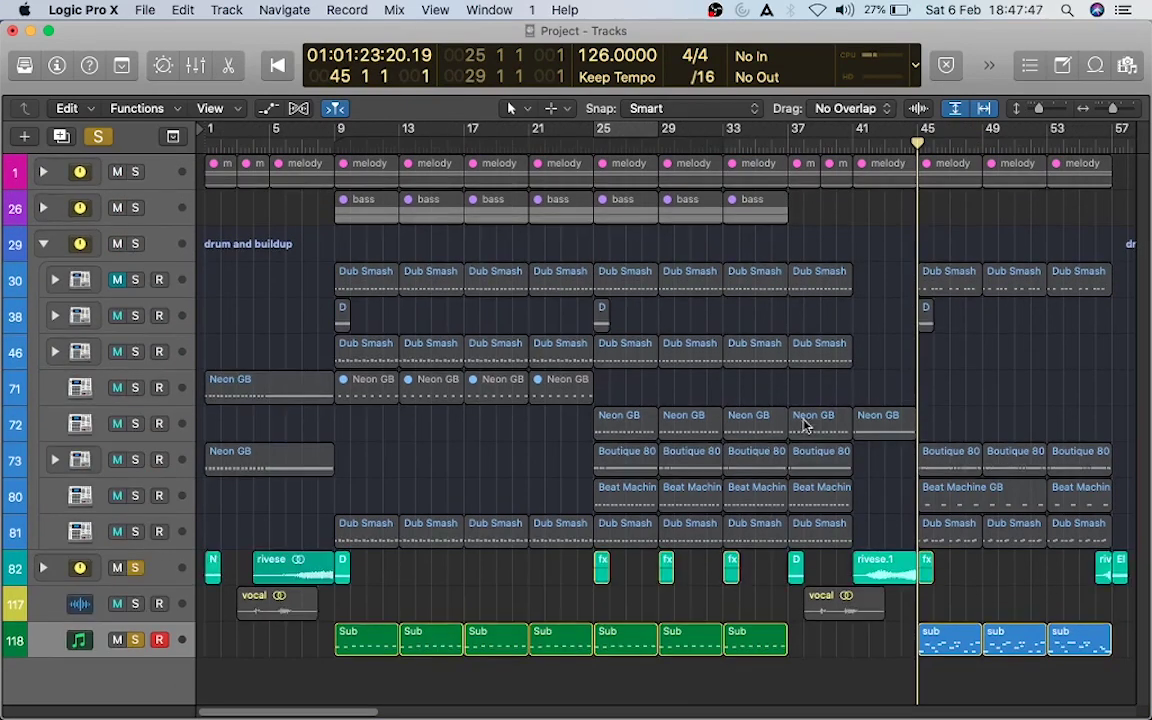
left_click_drag(906, 150, 852, 150)
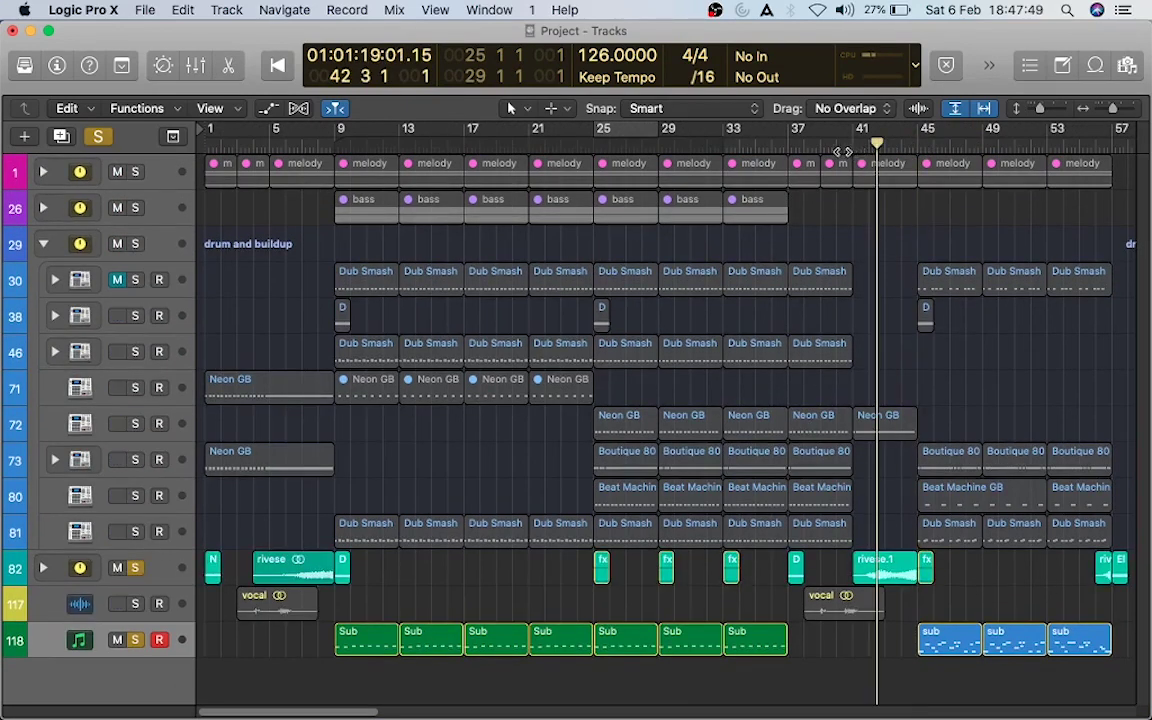
left_click(853, 145)
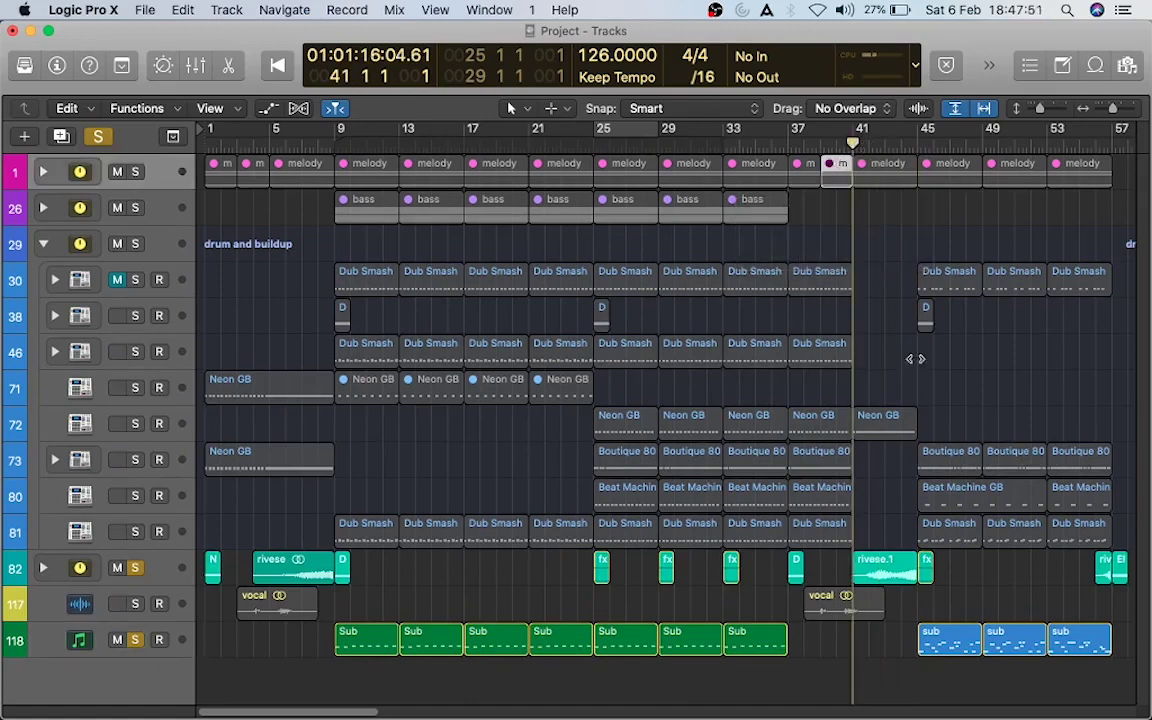
key("space")
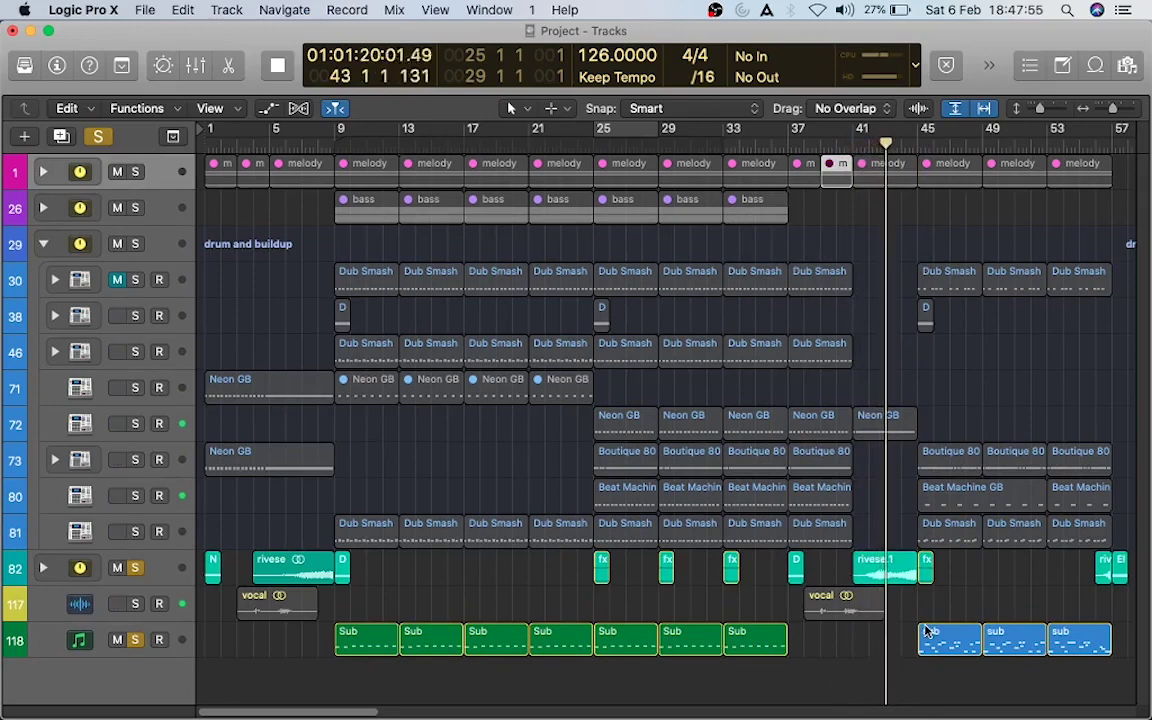
left_click(138, 641)
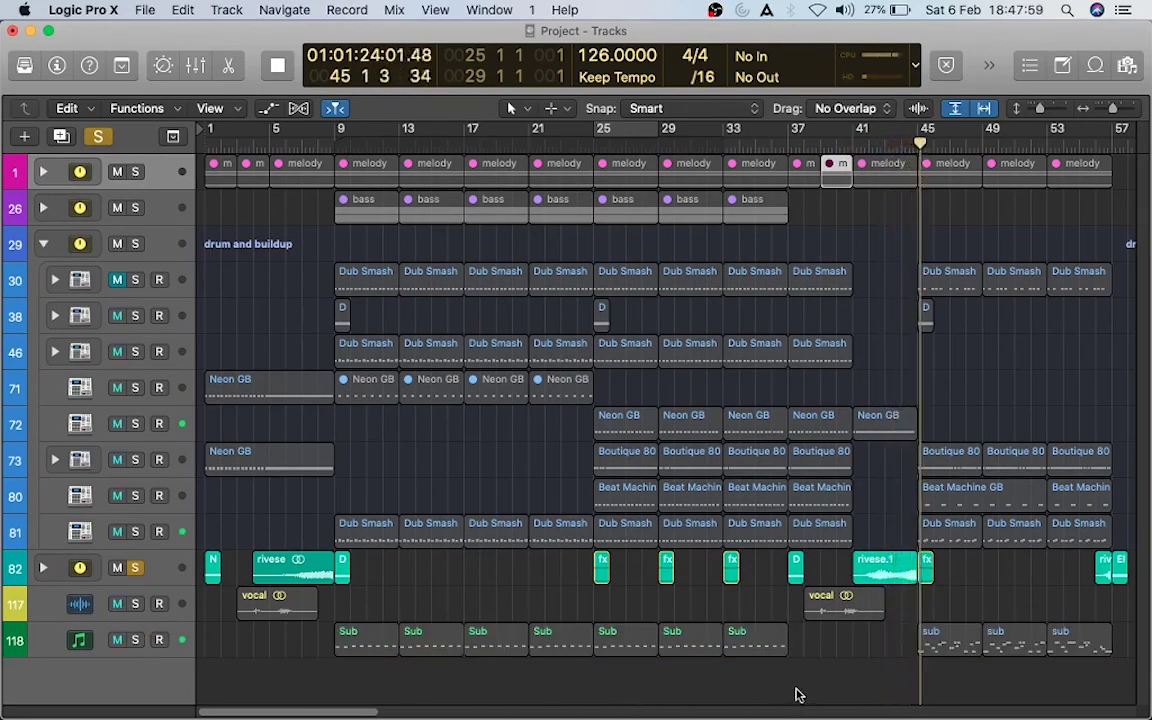
left_click(1093, 147)
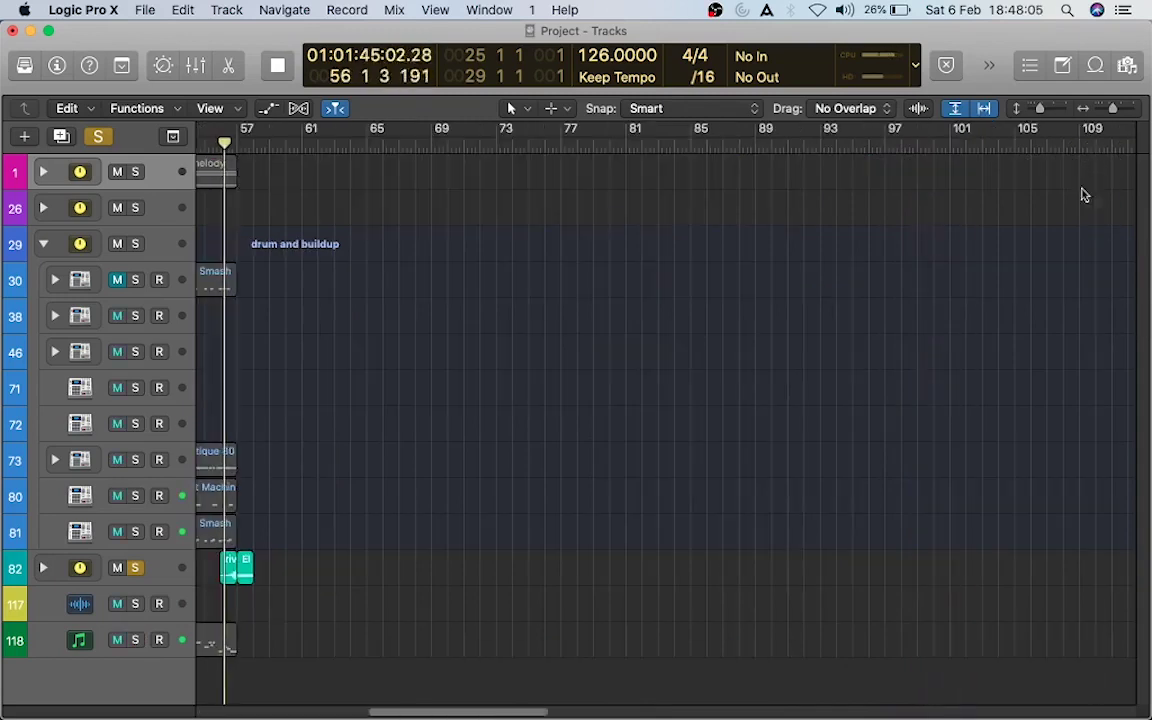
key("space")
Step: Clear all track solos, keeping the vertical auto zoom of the tracks on
left_click(955, 108)
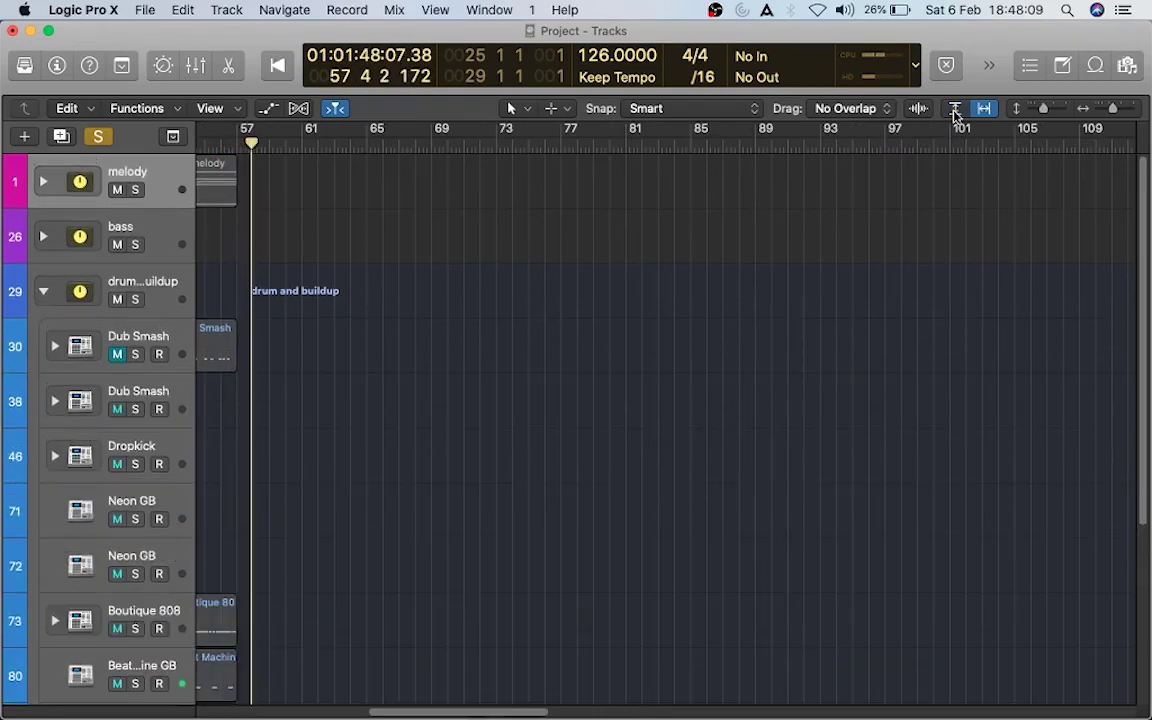
left_click(955, 110)
left_click(955, 110)
left_click(104, 137)
left_click(955, 110)
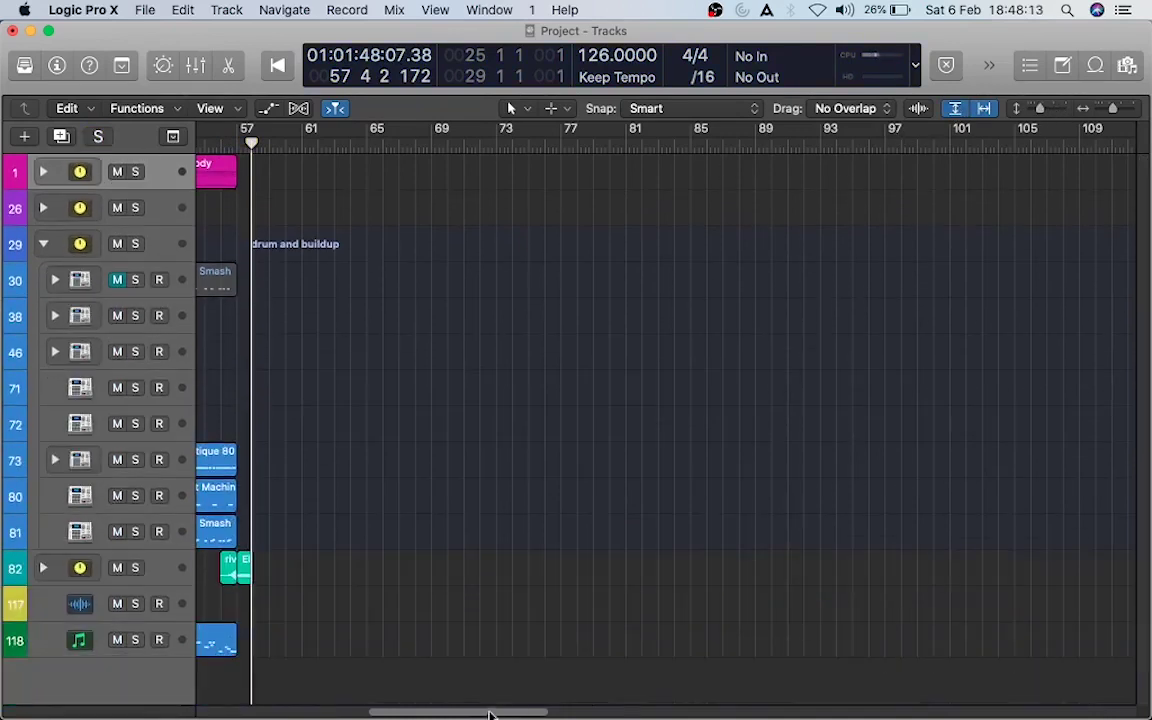
Step: Set the cycle range from bar 1 to bar 59 and play the full arrangement from the start, dismissing the system overload alert
left_click_drag(490, 714, 320, 710)
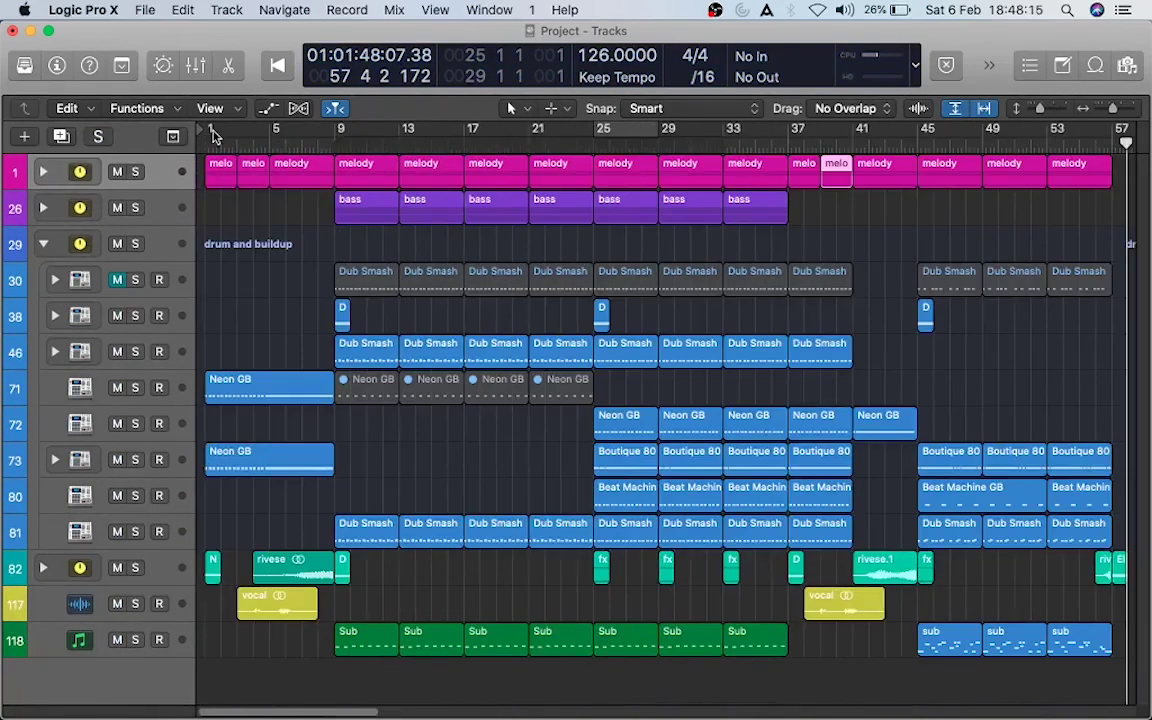
left_click_drag(213, 135, 1068, 151)
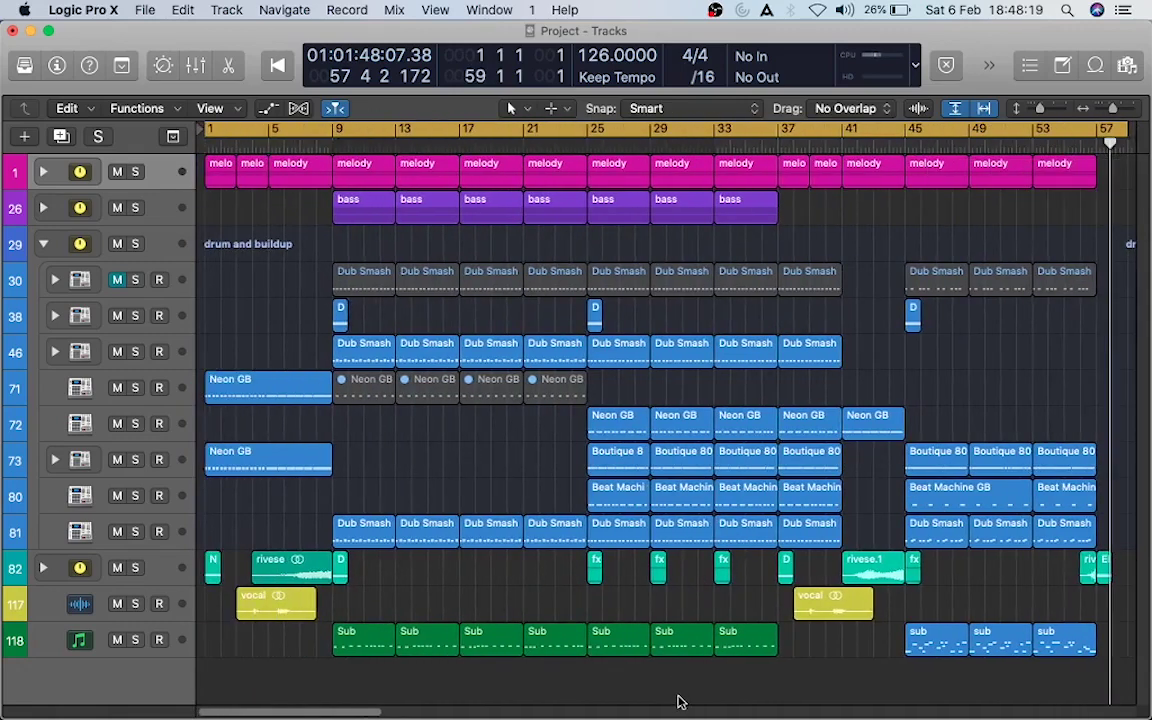
key("Return")
key("space")
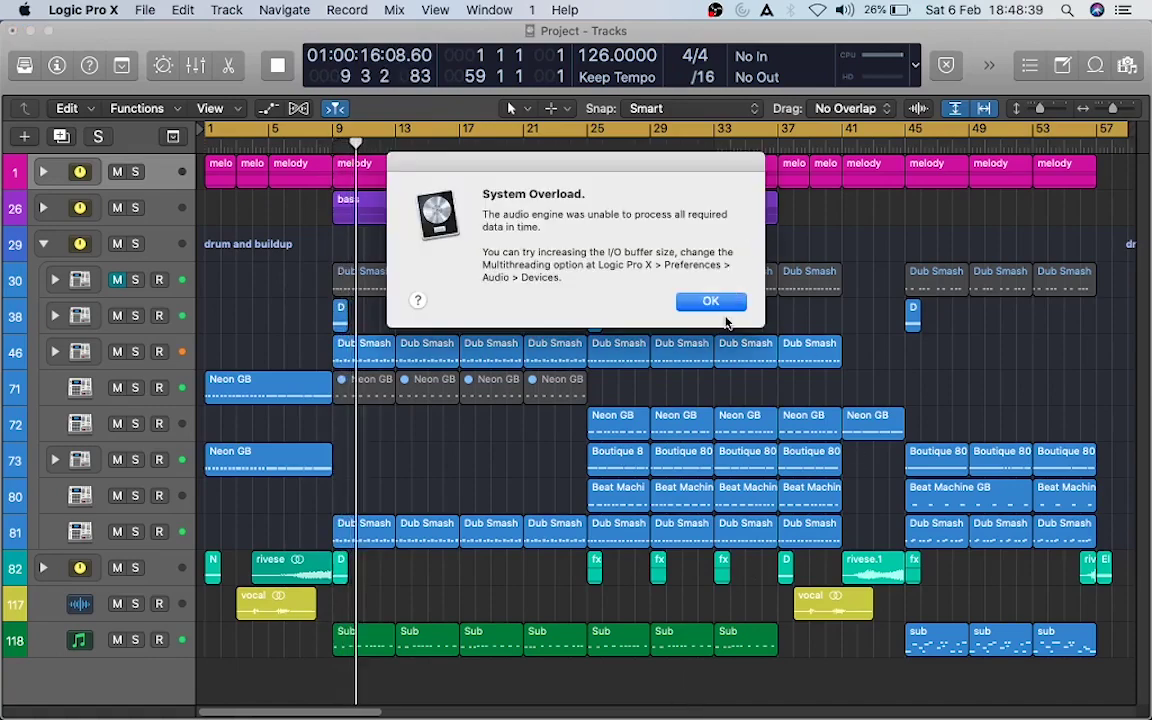
left_click(710, 302)
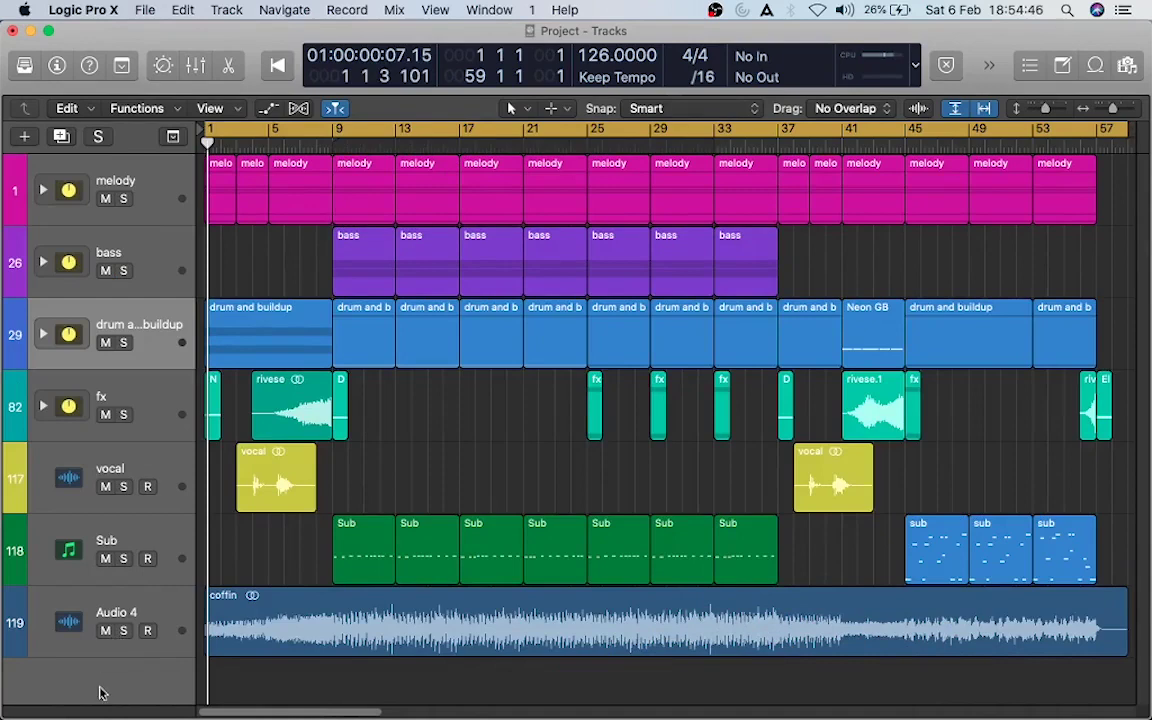
Step: Solo the Audio 4 track and play its coffin region from the start of the song
left_click(123, 632)
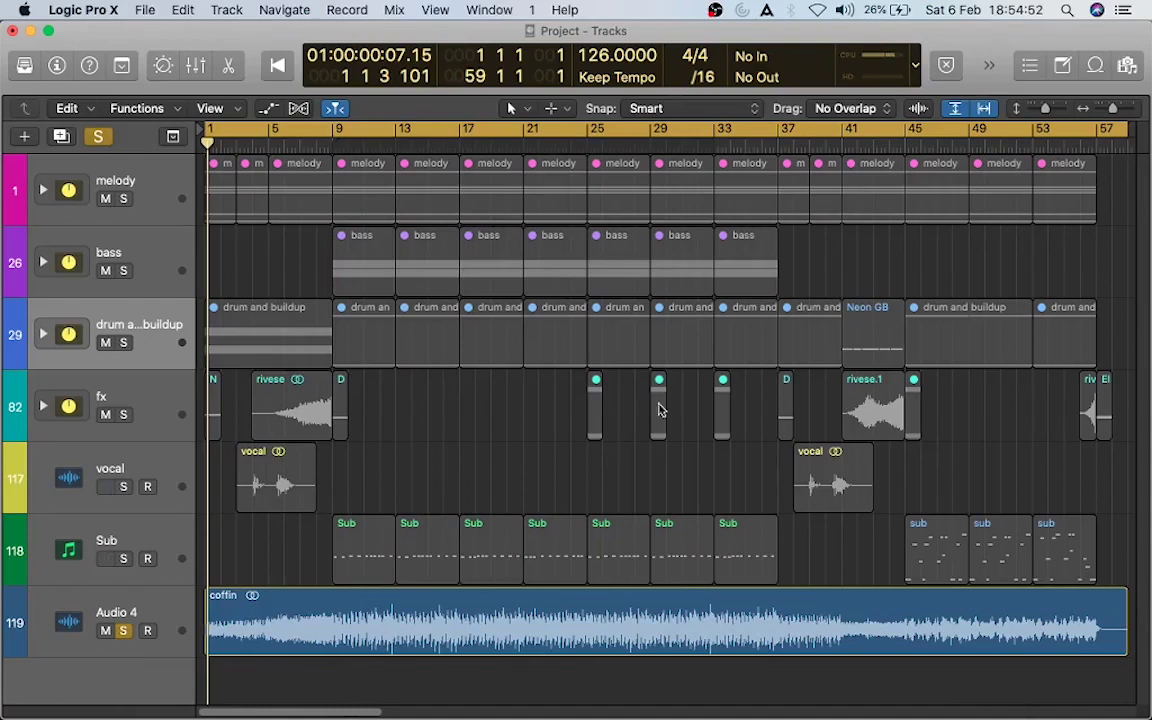
key("space")
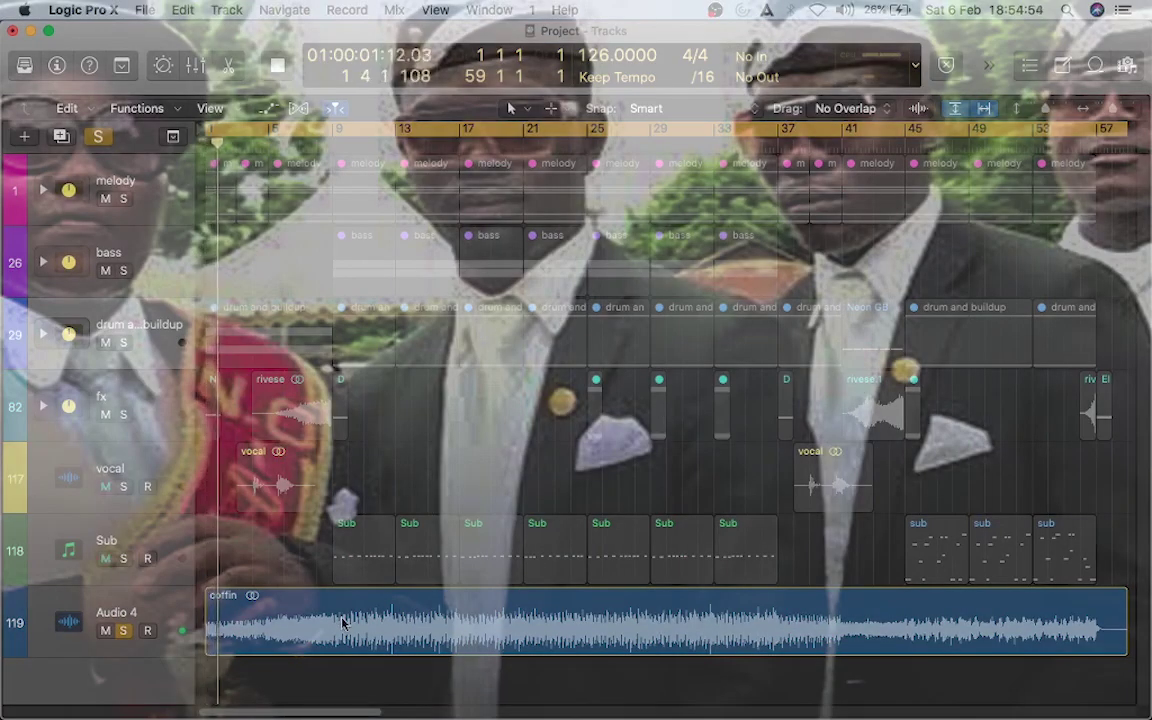